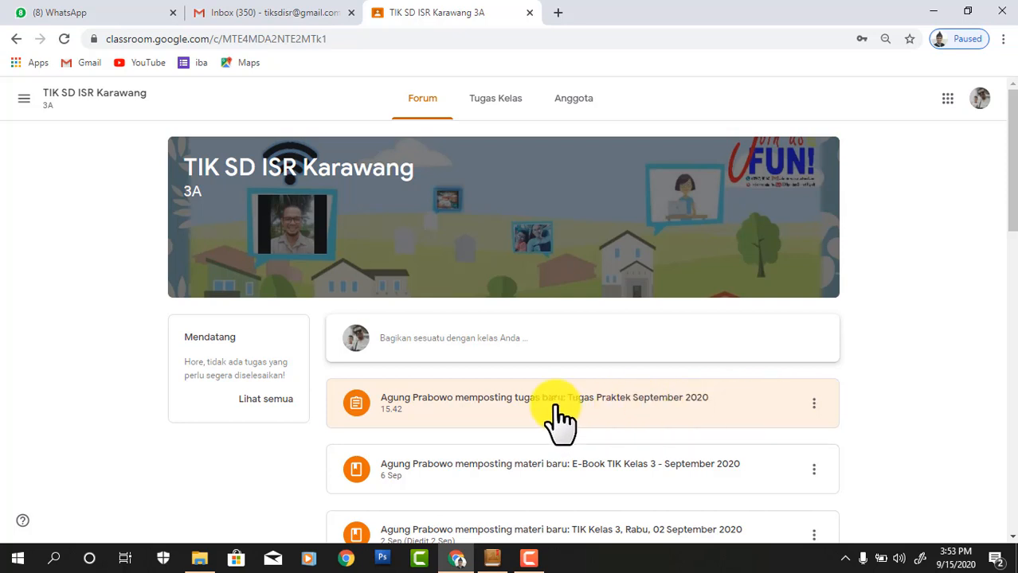
Open the Tugas Praktek September 2020 assignment, download its berawan.gif attachment from Google Drive, and return to the assignment
left_click(593, 396)
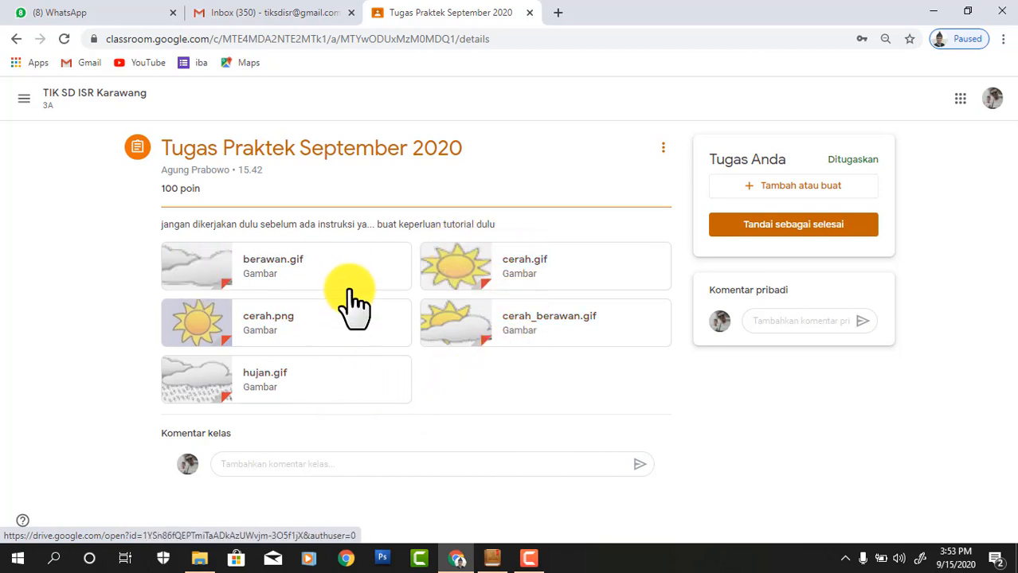
left_click(219, 262)
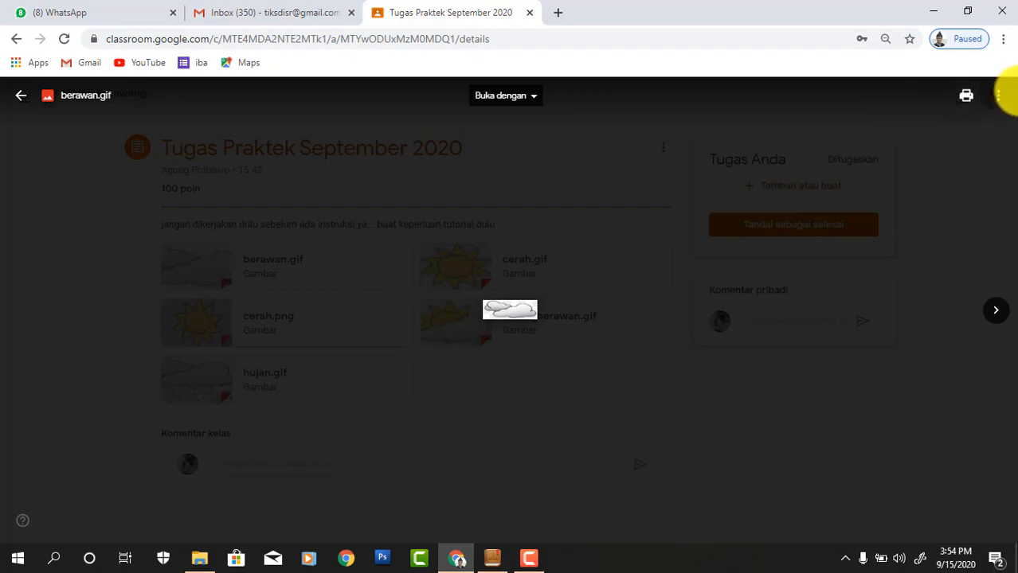
left_click(1000, 95)
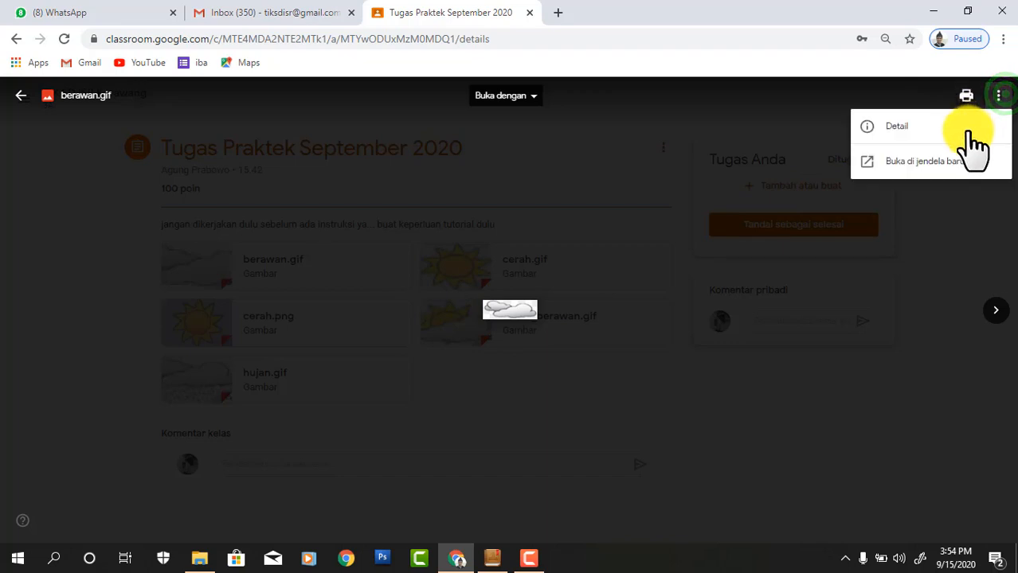
key("super+plus")
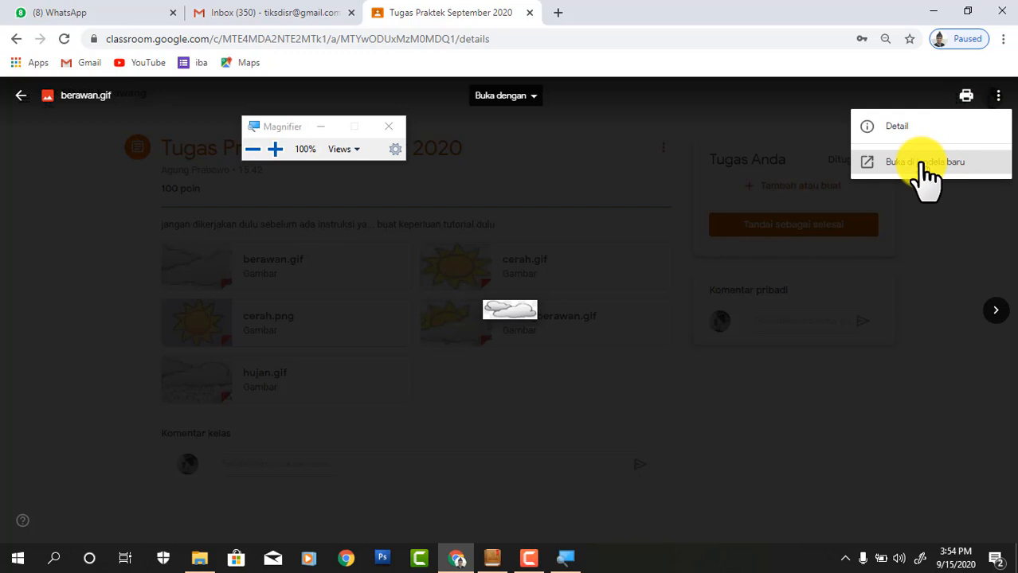
left_click(924, 164)
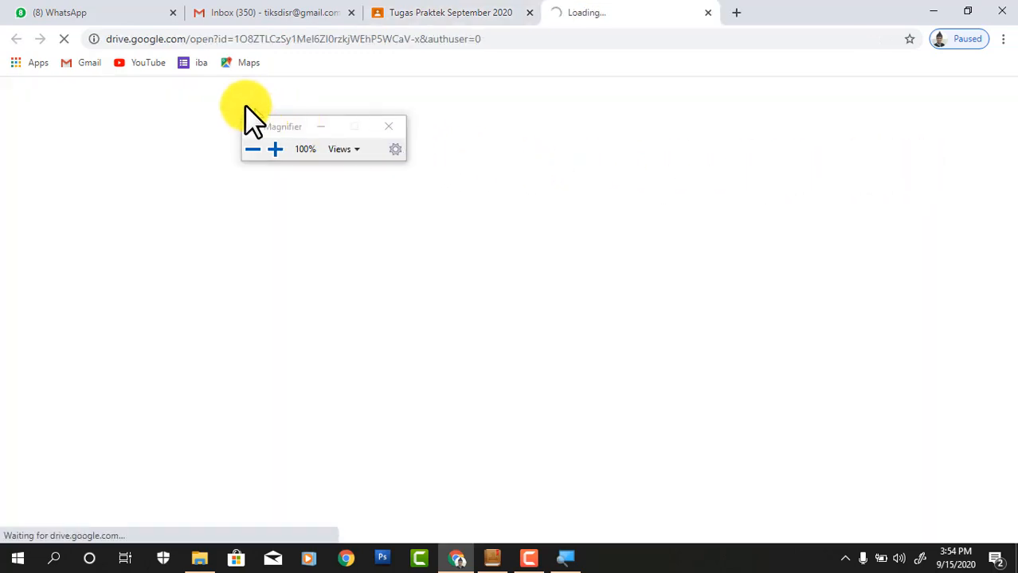
left_click(321, 128)
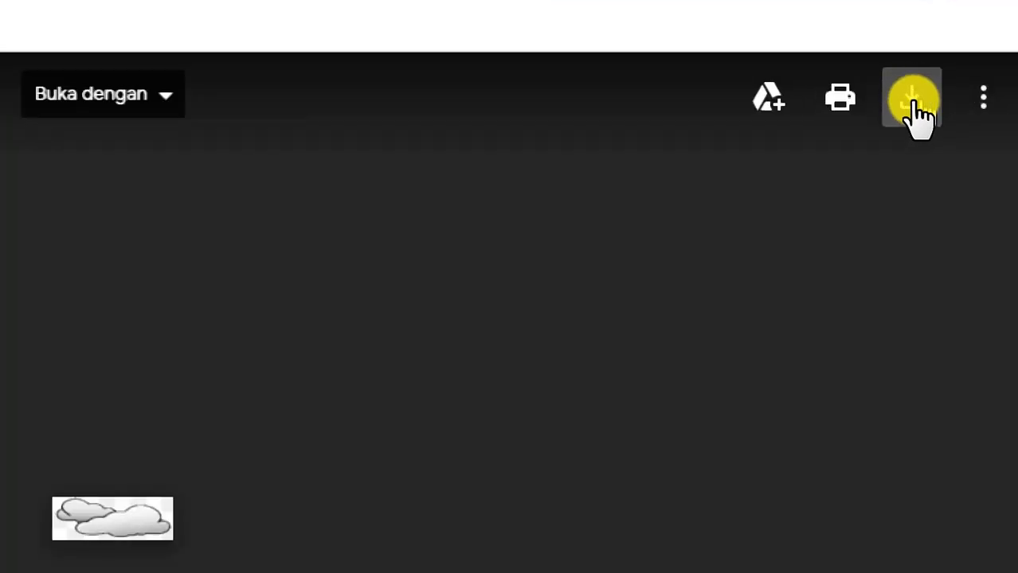
left_click(913, 104)
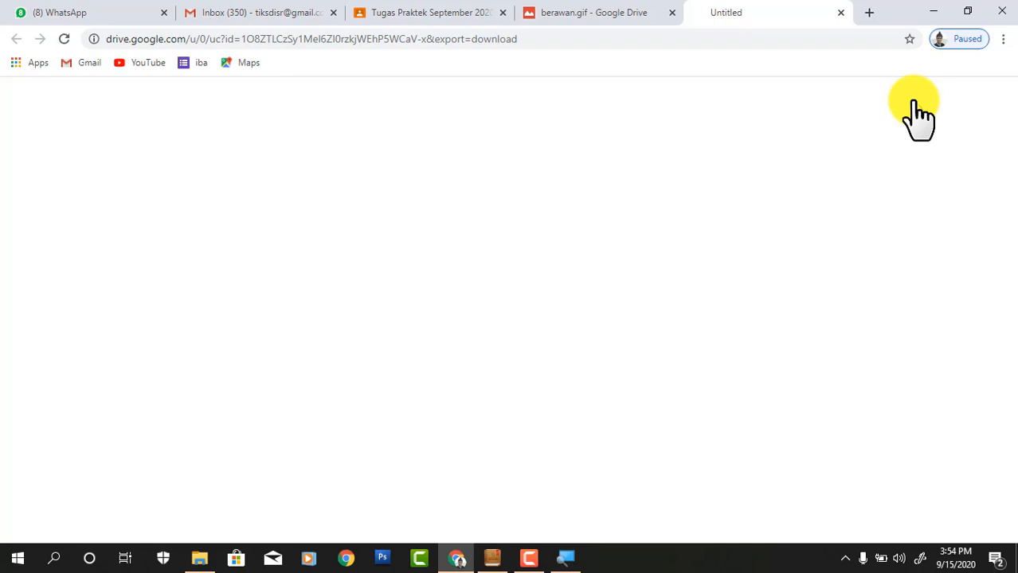
left_click(846, 558)
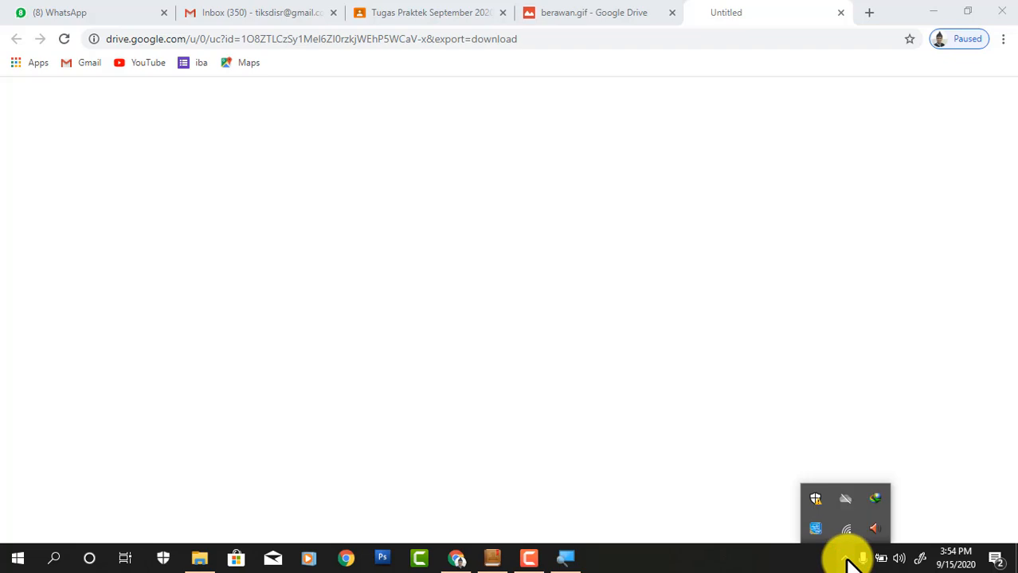
left_click(846, 557)
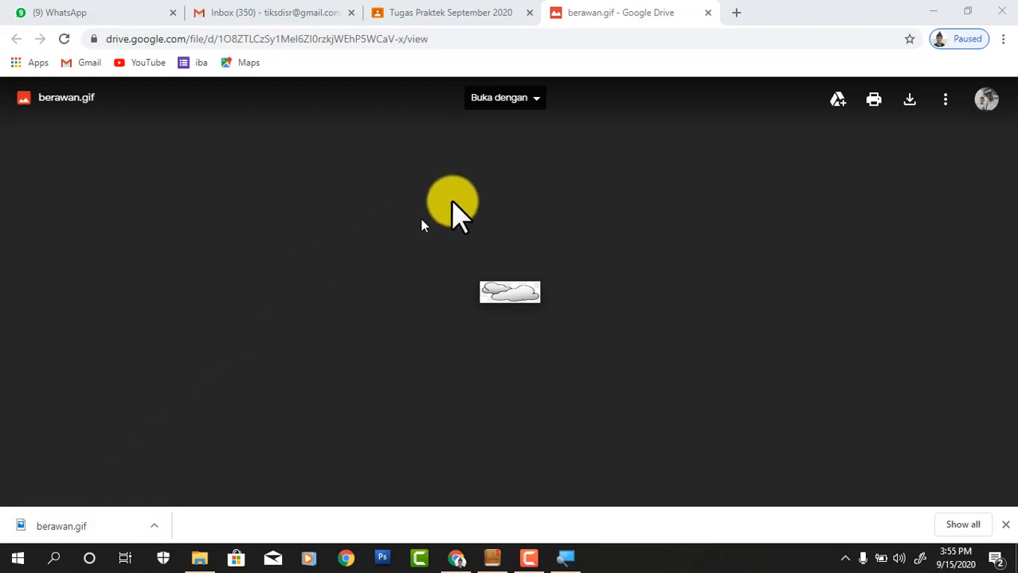
left_click(708, 13)
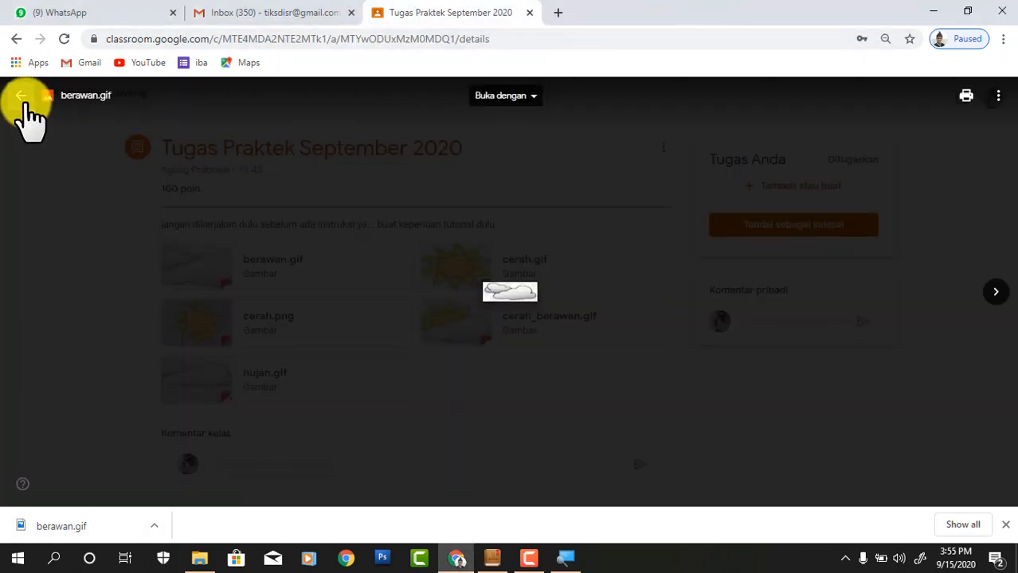
left_click(22, 96)
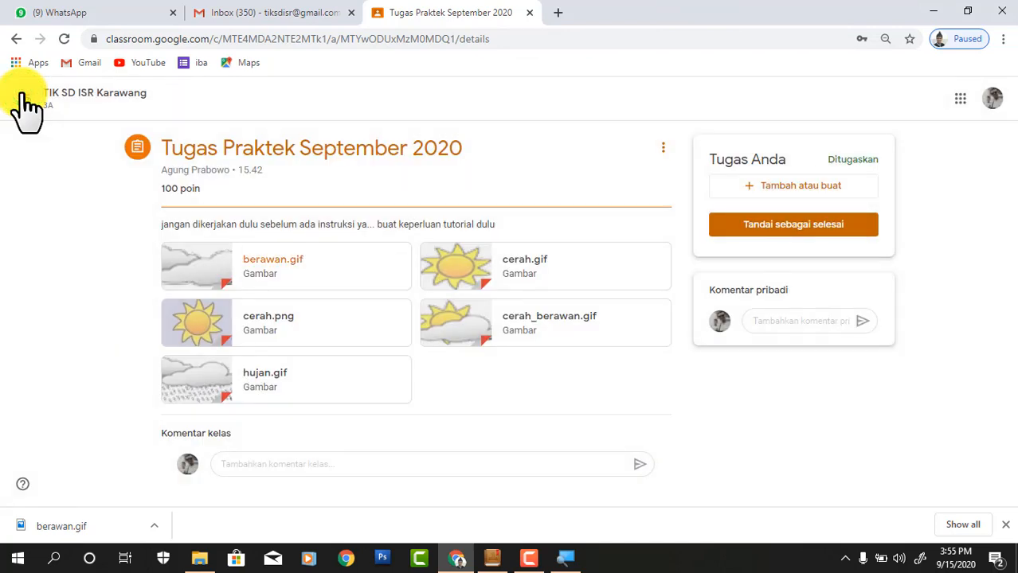
Download the cerah.gif attachment through its own Google Drive page and return to the assignment
left_click(480, 274)
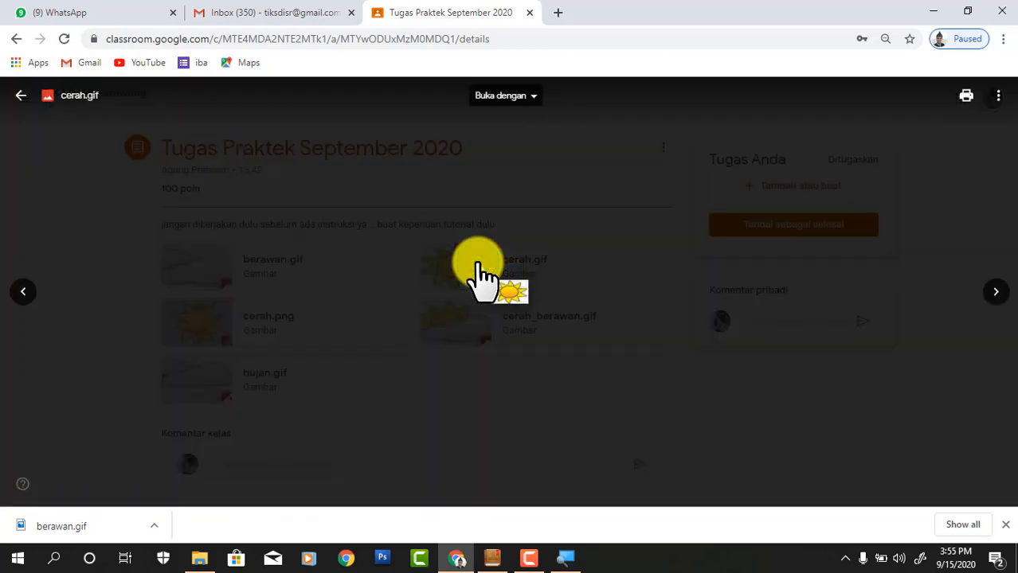
left_click(1000, 96)
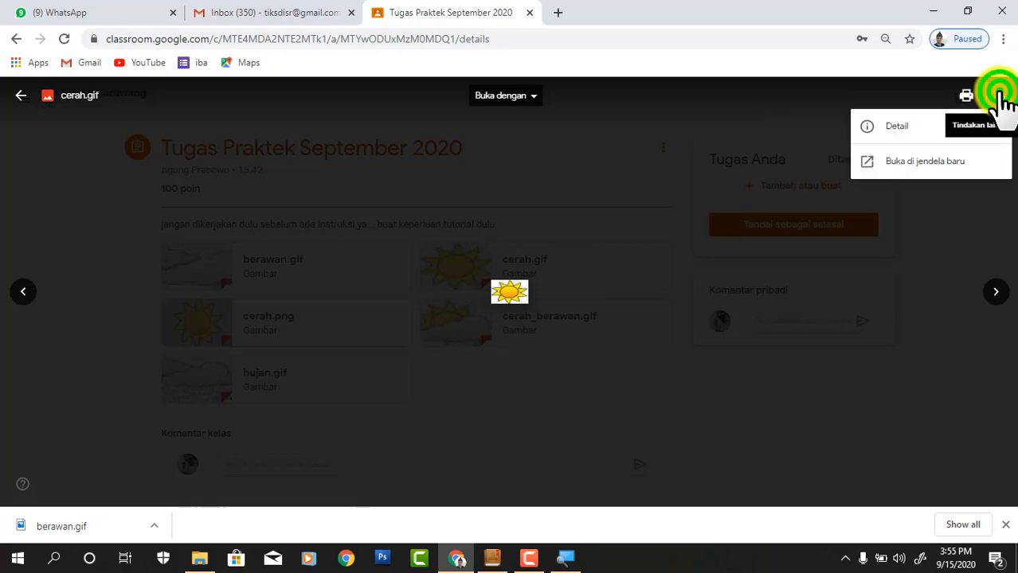
left_click(969, 166)
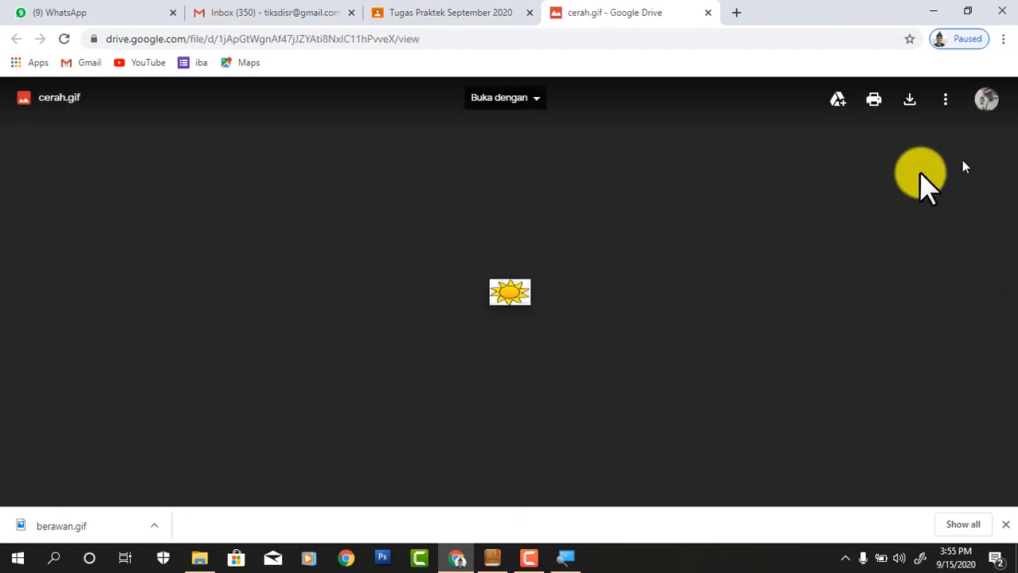
left_click(913, 101)
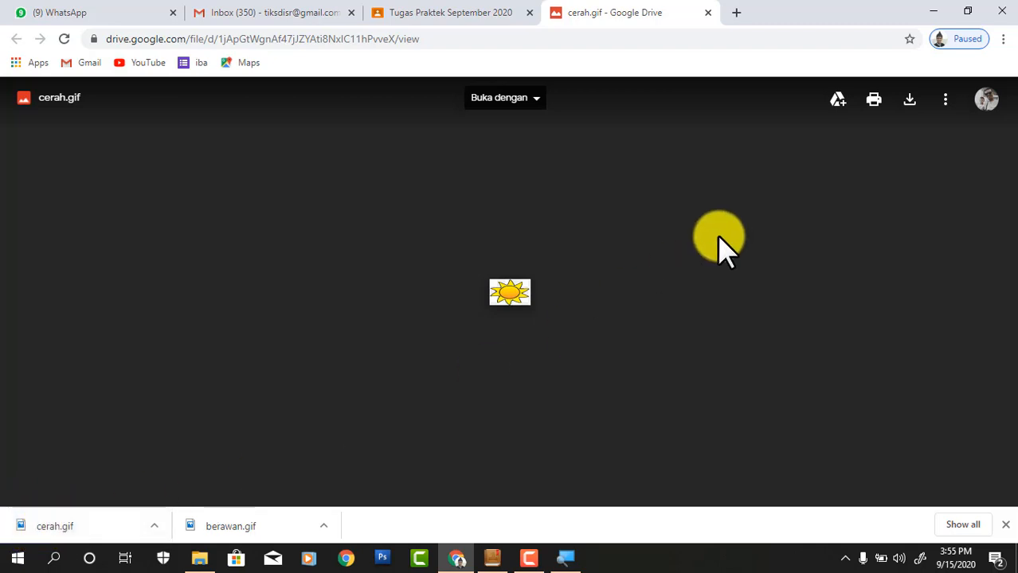
left_click(706, 13)
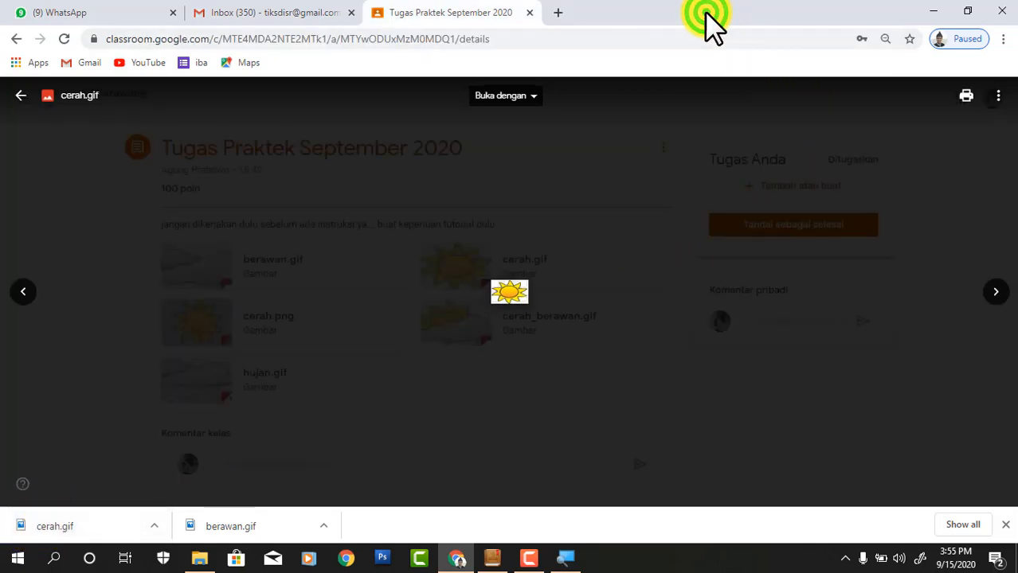
left_click(20, 97)
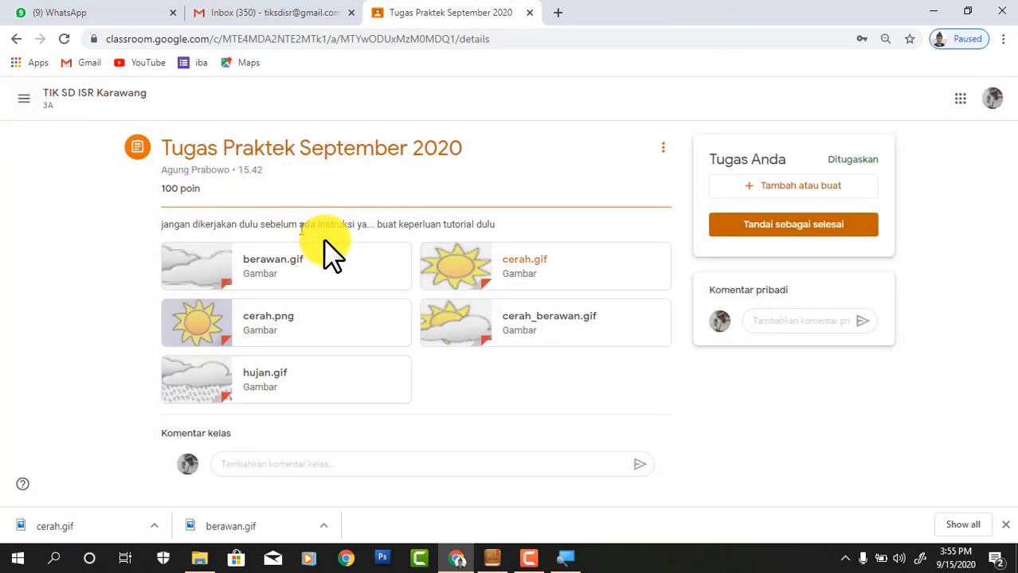
Download the cerah_berawan.gif attachment through its own Google Drive page and return to the assignment
left_click(468, 324)
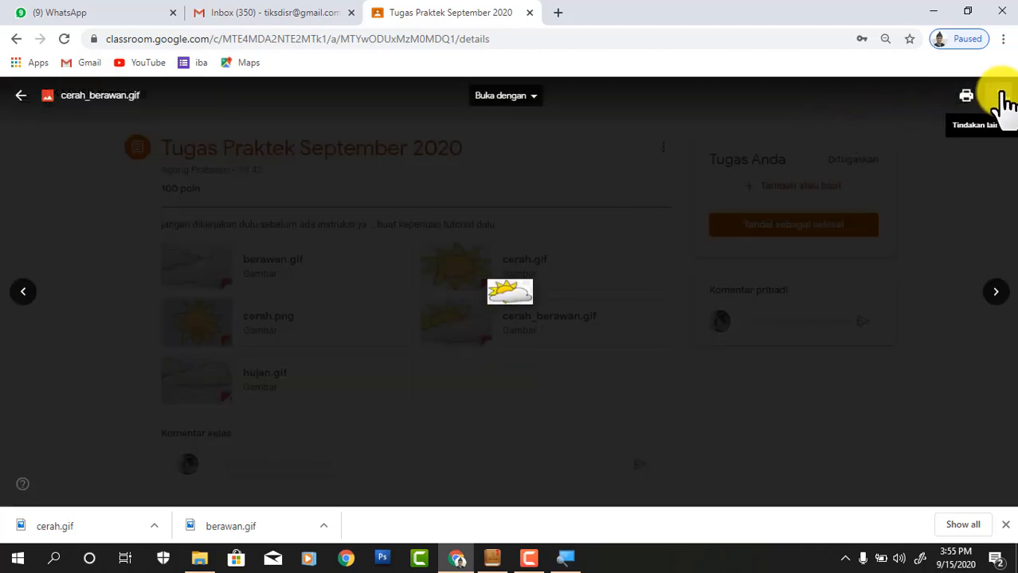
left_click(1000, 95)
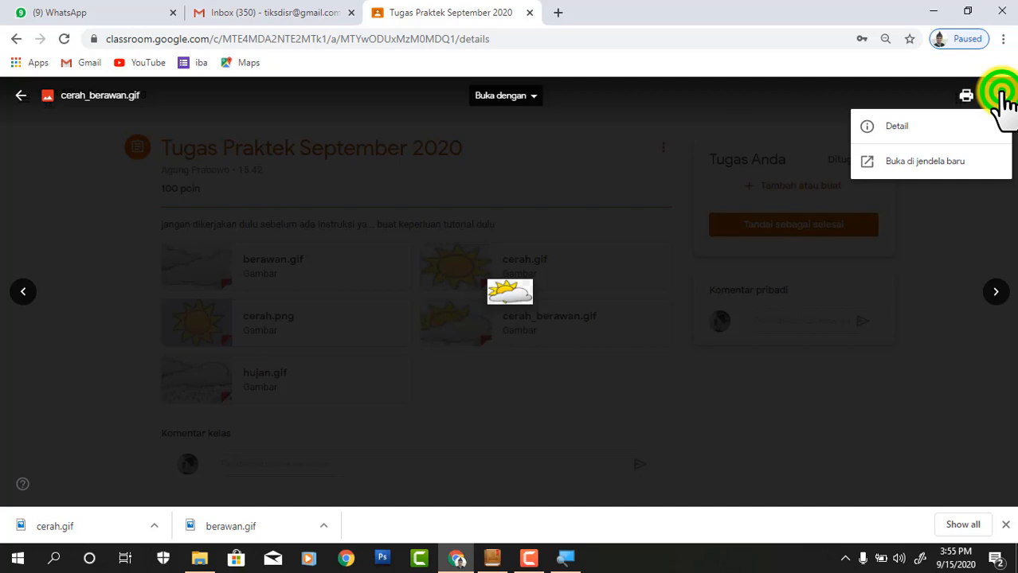
left_click(946, 164)
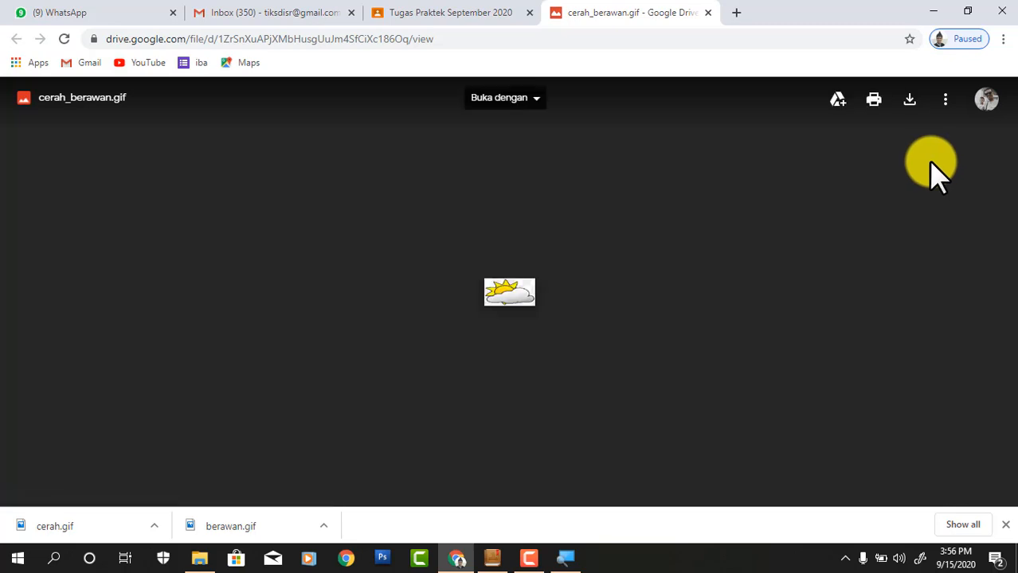
left_click(911, 102)
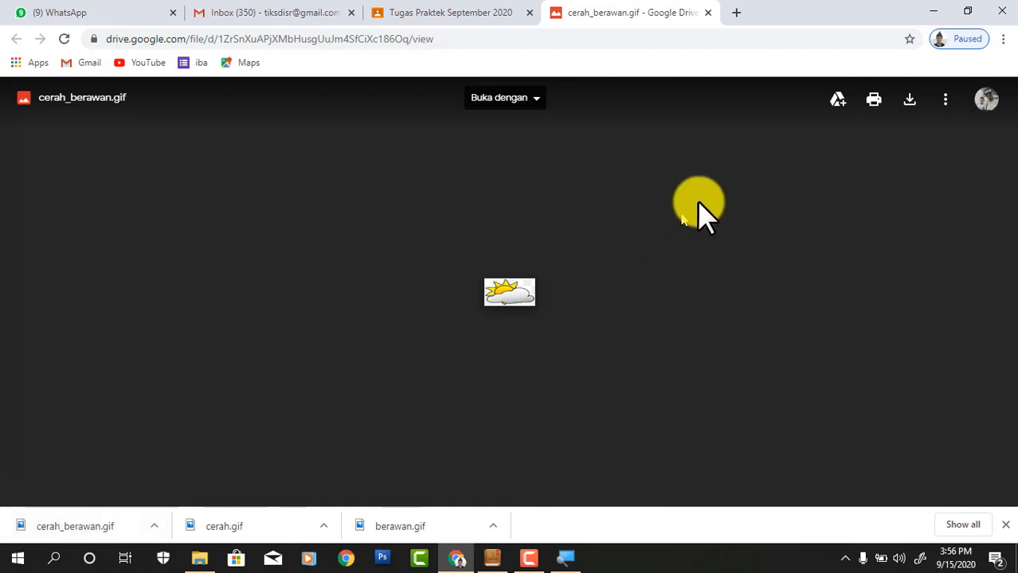
left_click(705, 13)
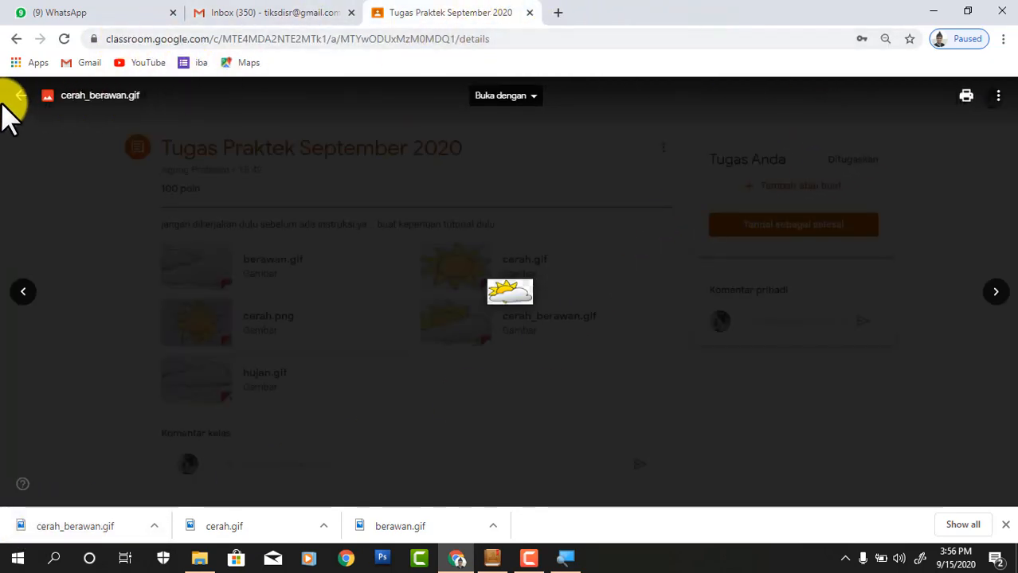
left_click(11, 98)
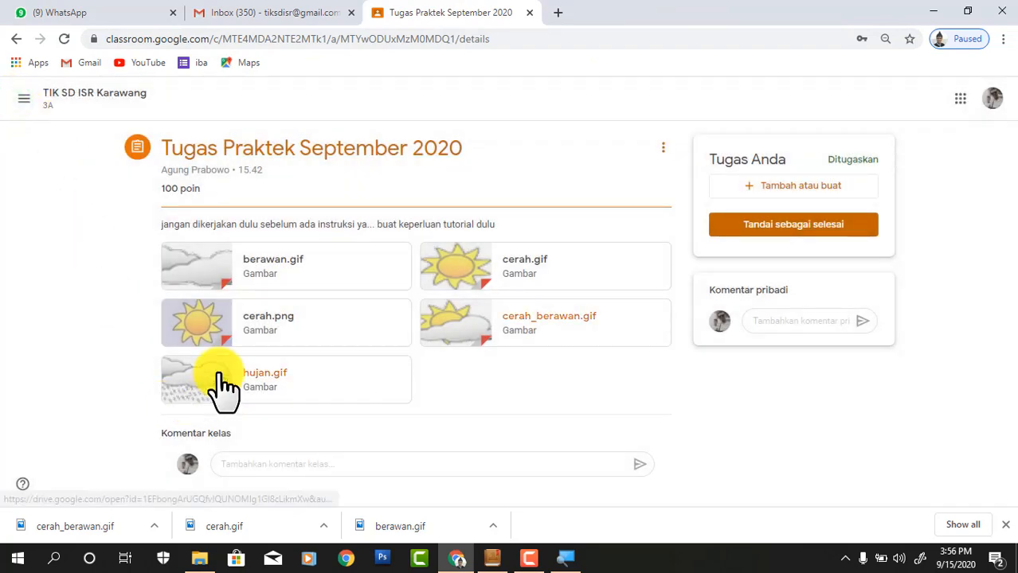
Open the hujan.gif attachment in its own Google Drive page and download it
left_click(223, 386)
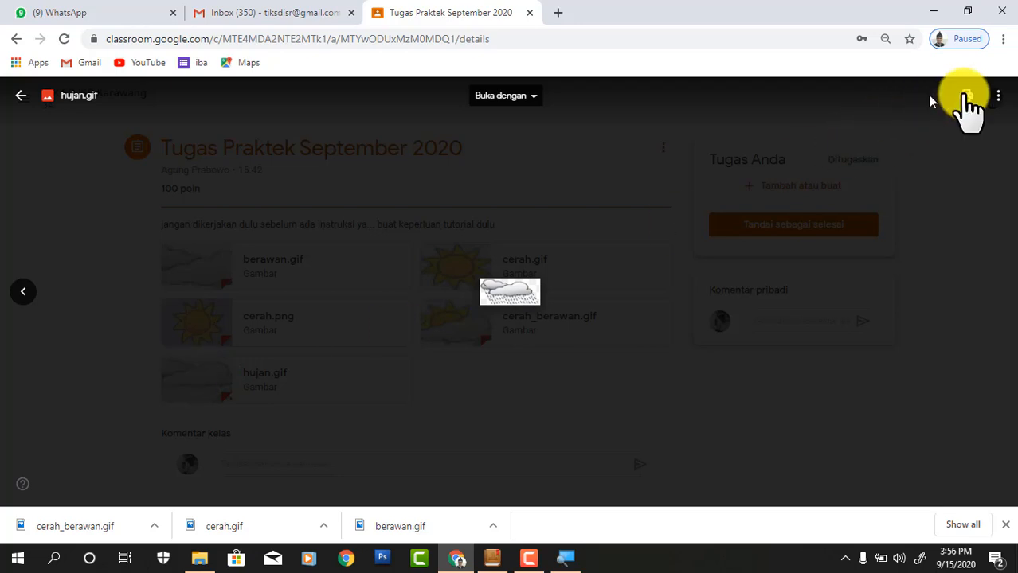
left_click(997, 95)
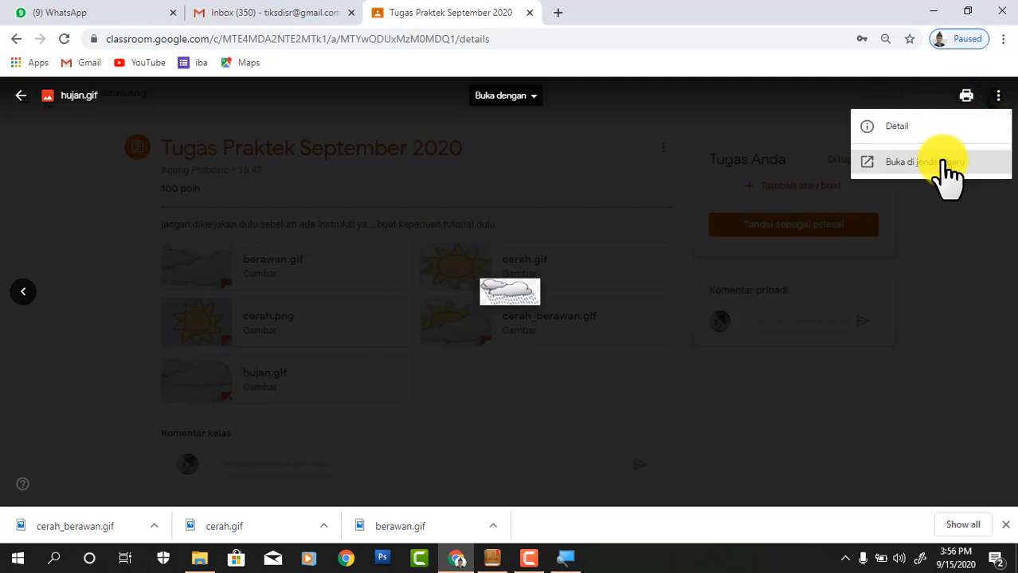
left_click(948, 161)
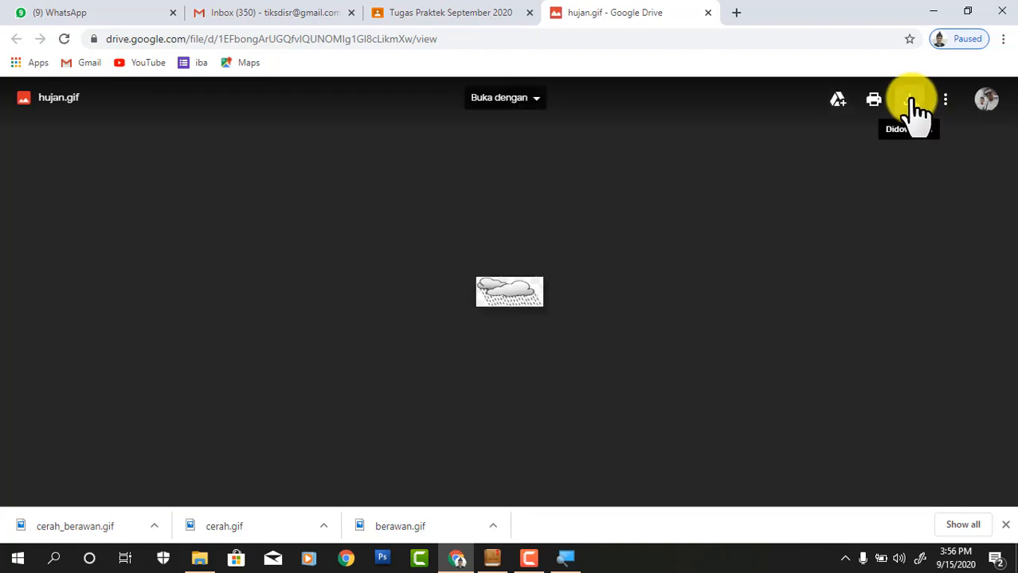
left_click(914, 102)
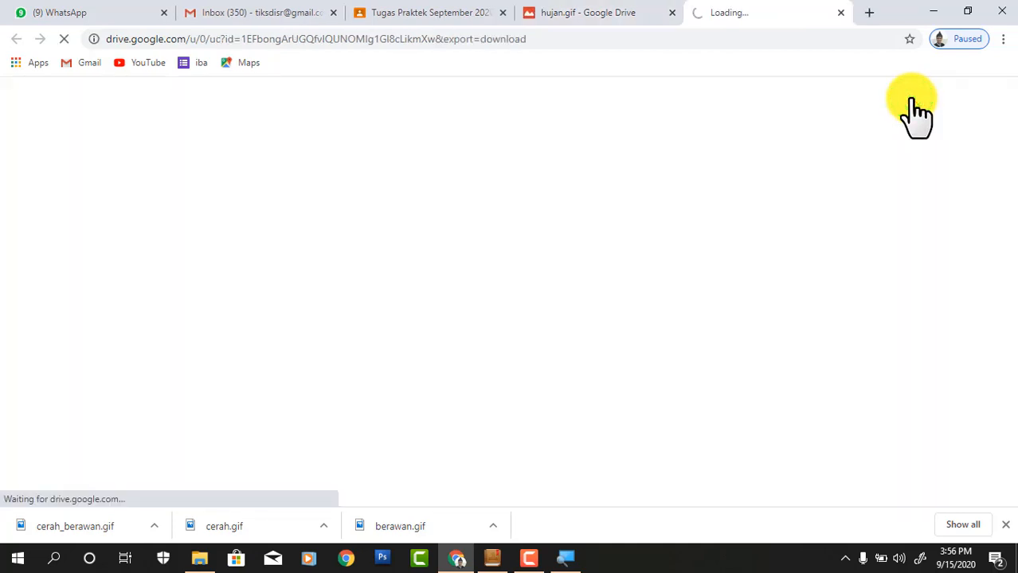
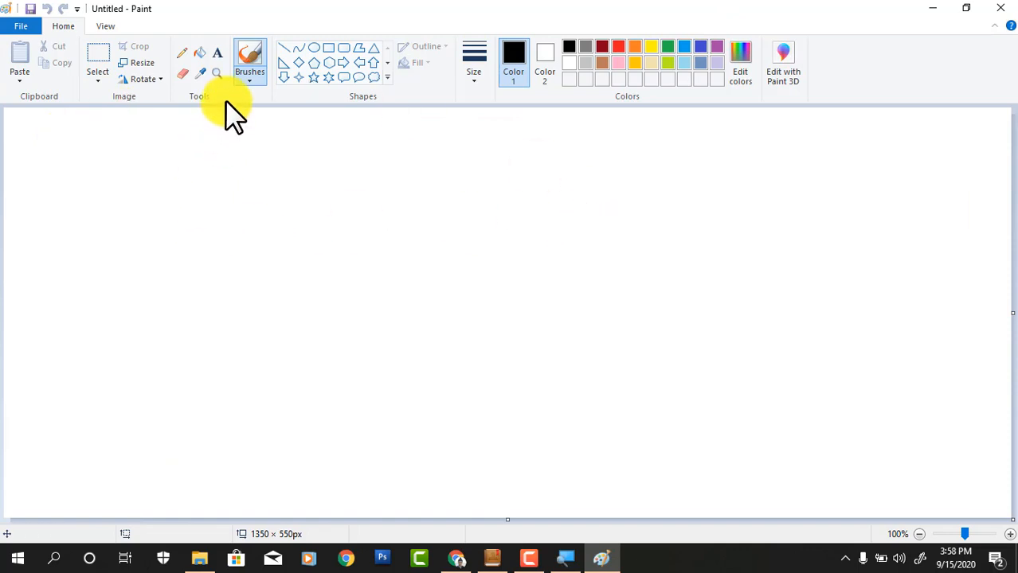
Close the blank Paint drawing, then search Windows for "paint" and launch Paint with a new canvas
left_click(1001, 9)
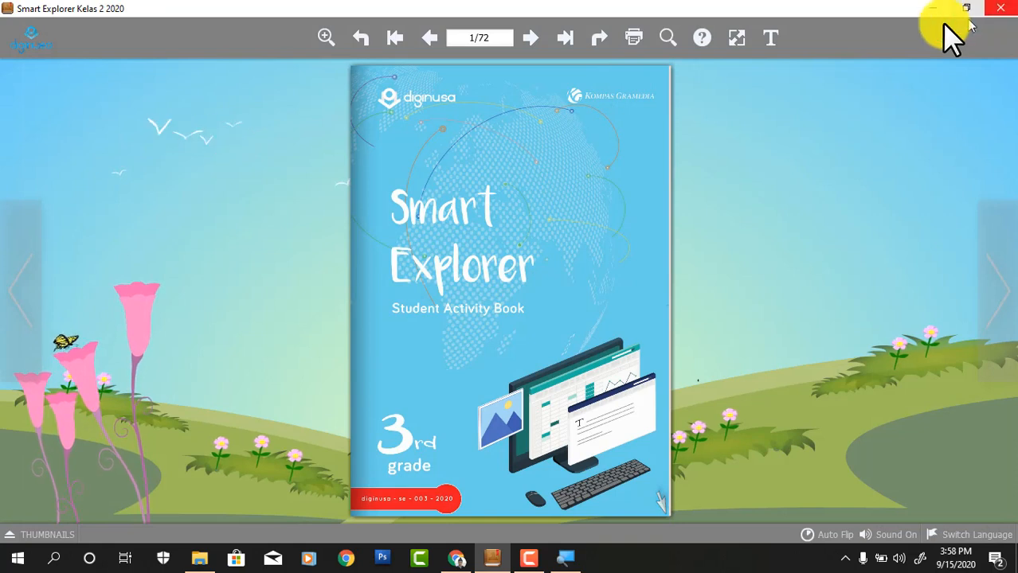
left_click(59, 562)
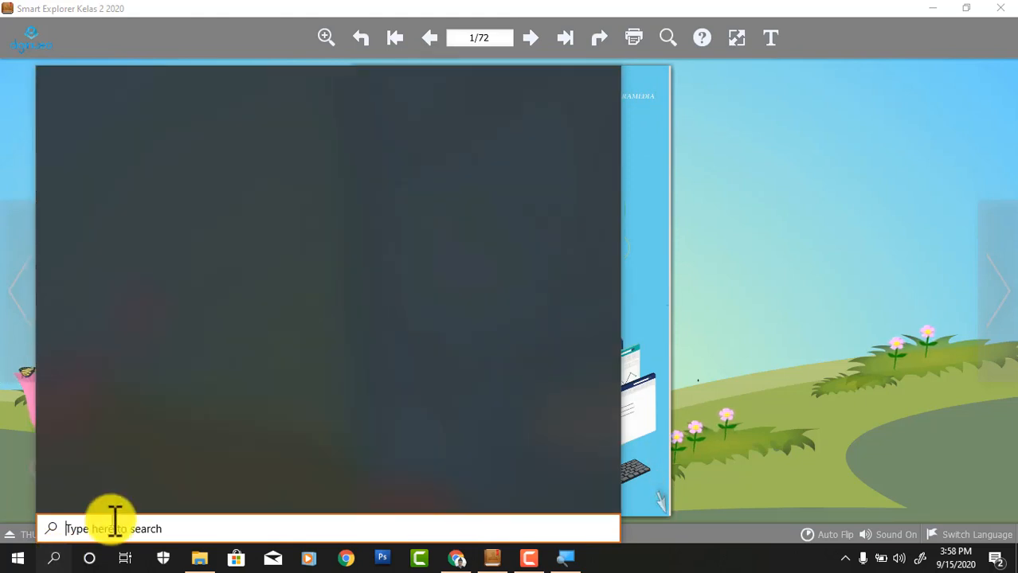
type("paint")
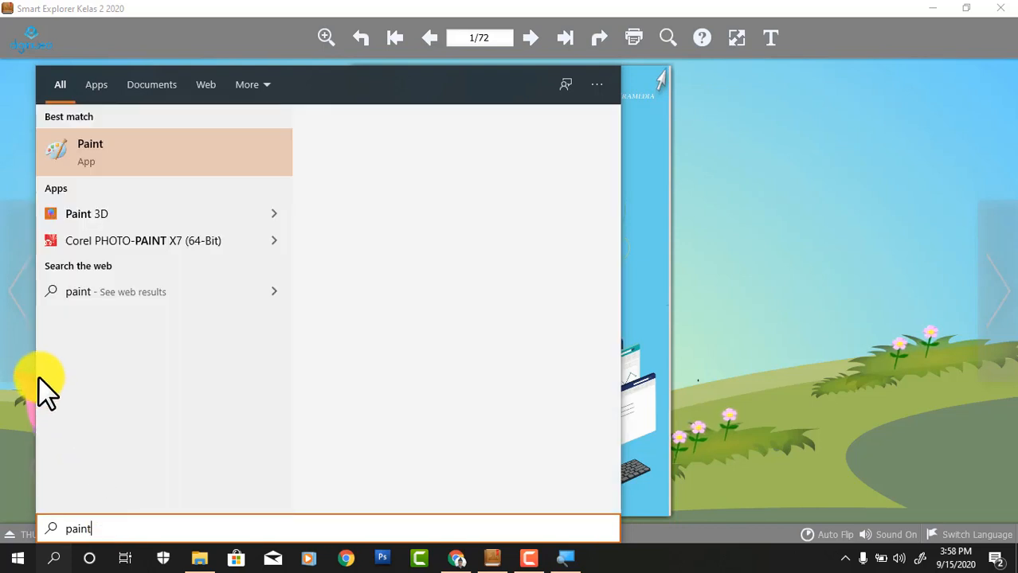
left_click(80, 150)
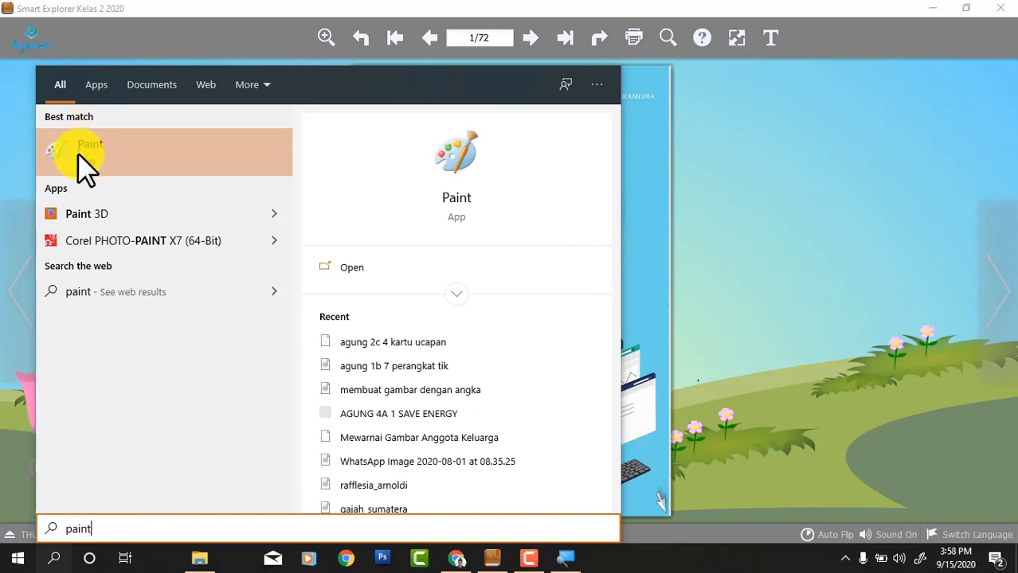
left_click(92, 144)
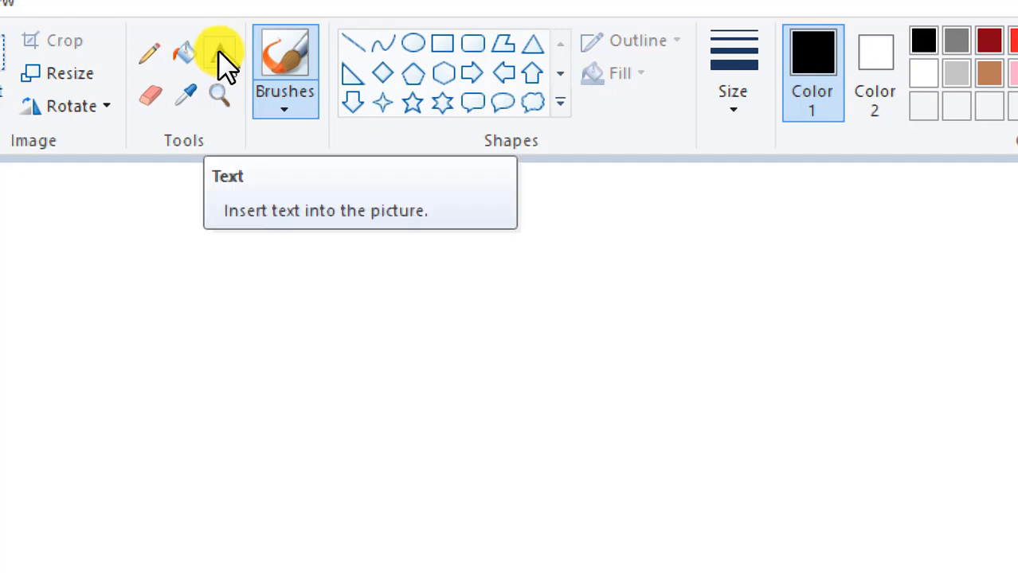
left_click(219, 52)
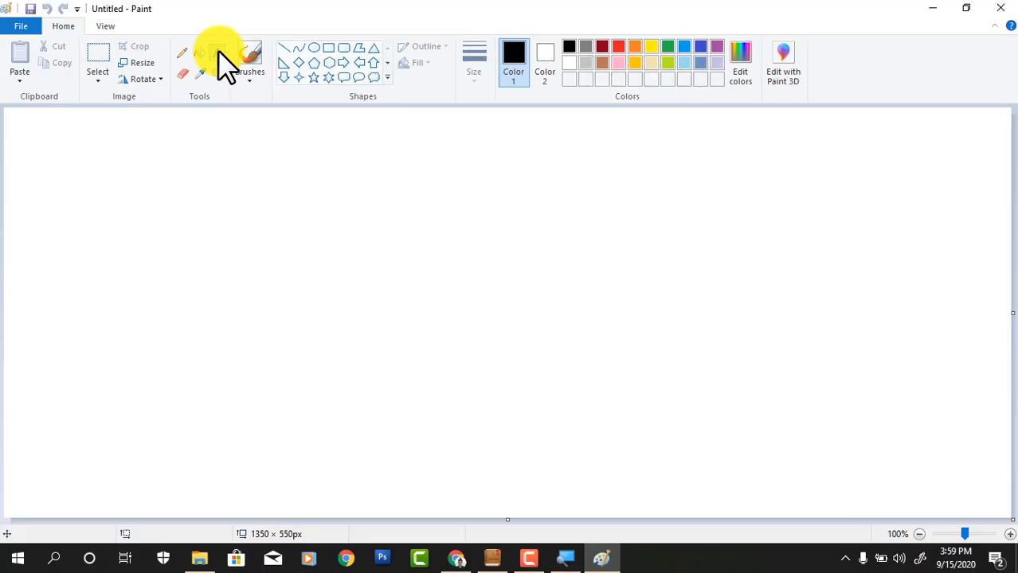
left_click_drag(224, 233, 812, 313)
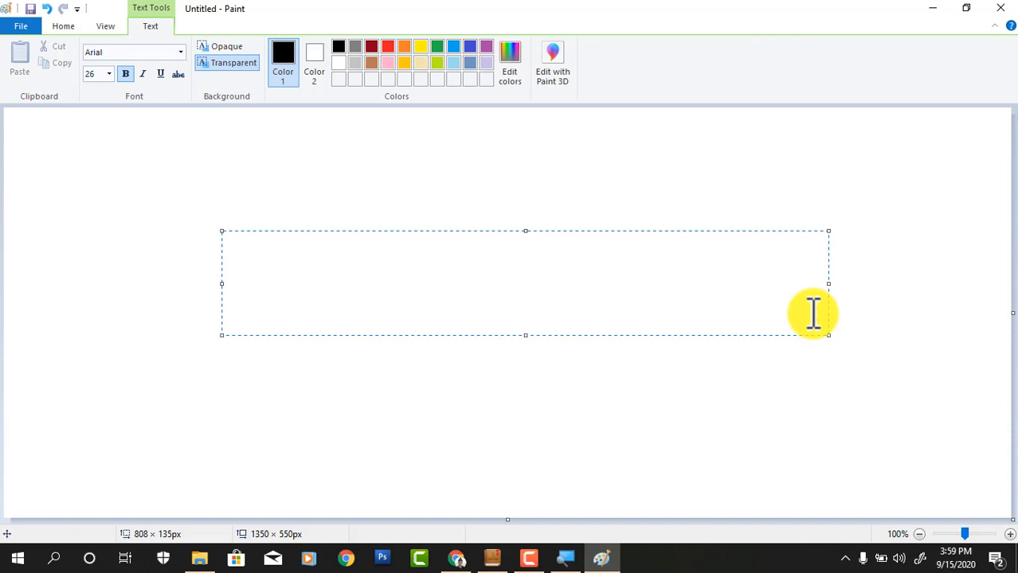
key("Escape")
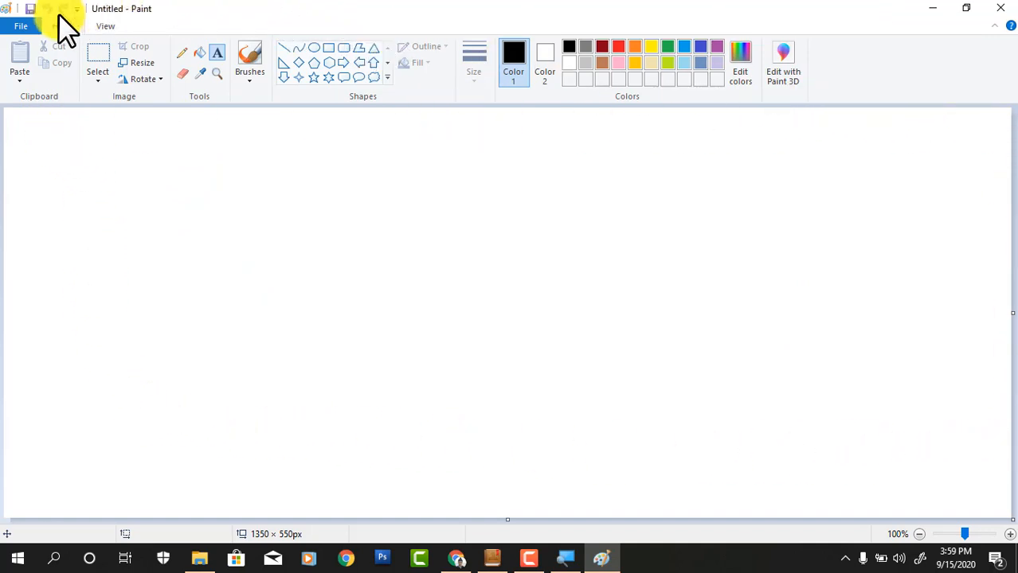
Review the canvas width and height in pixels in the image properties and accept them
left_click(19, 26)
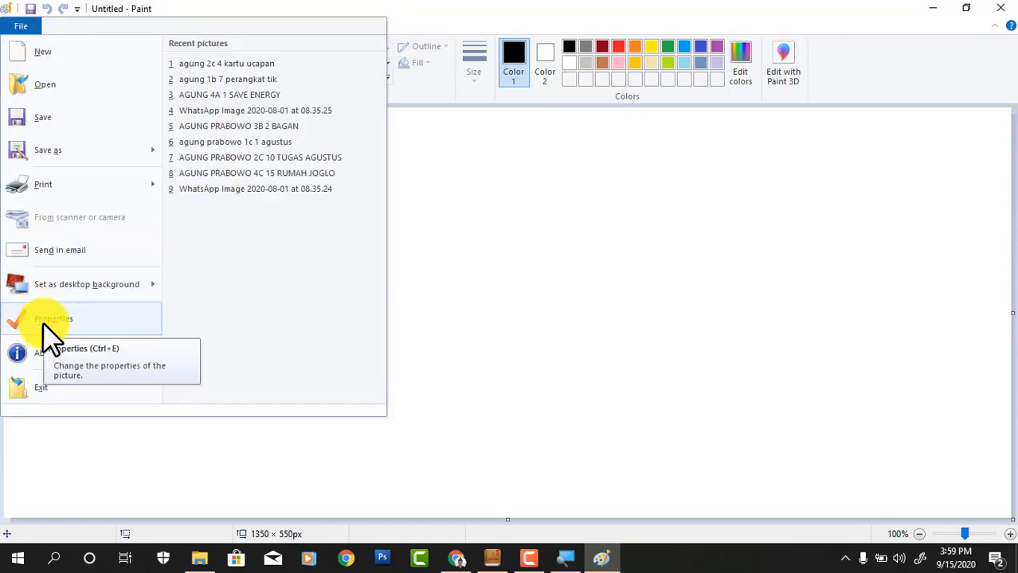
left_click(43, 321)
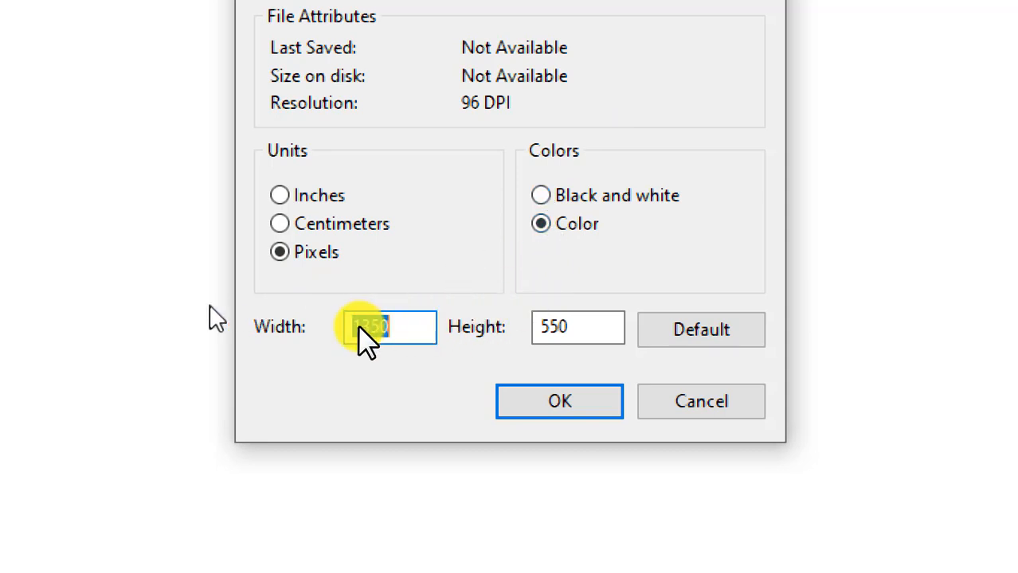
left_click(411, 326)
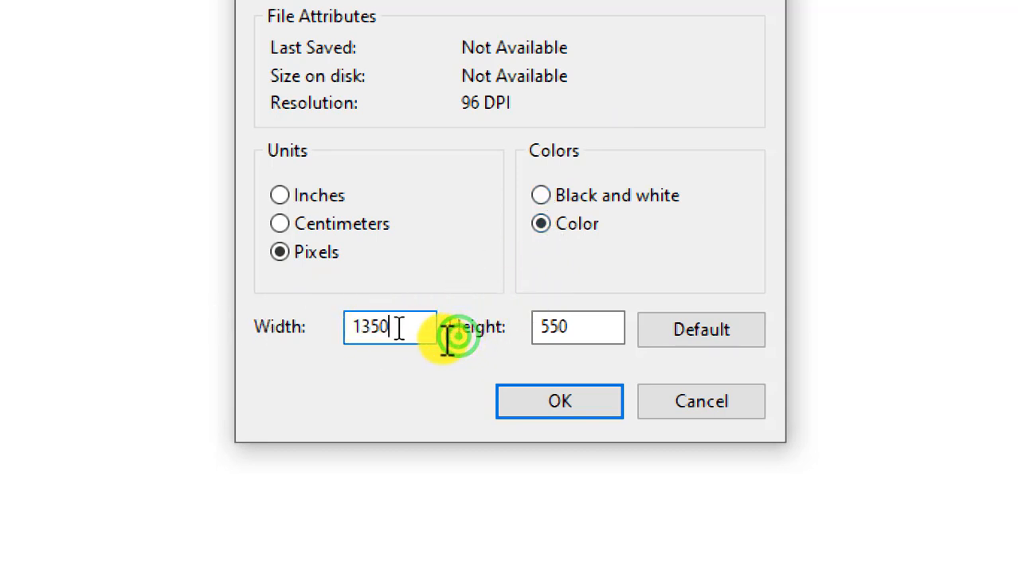
left_click(557, 335)
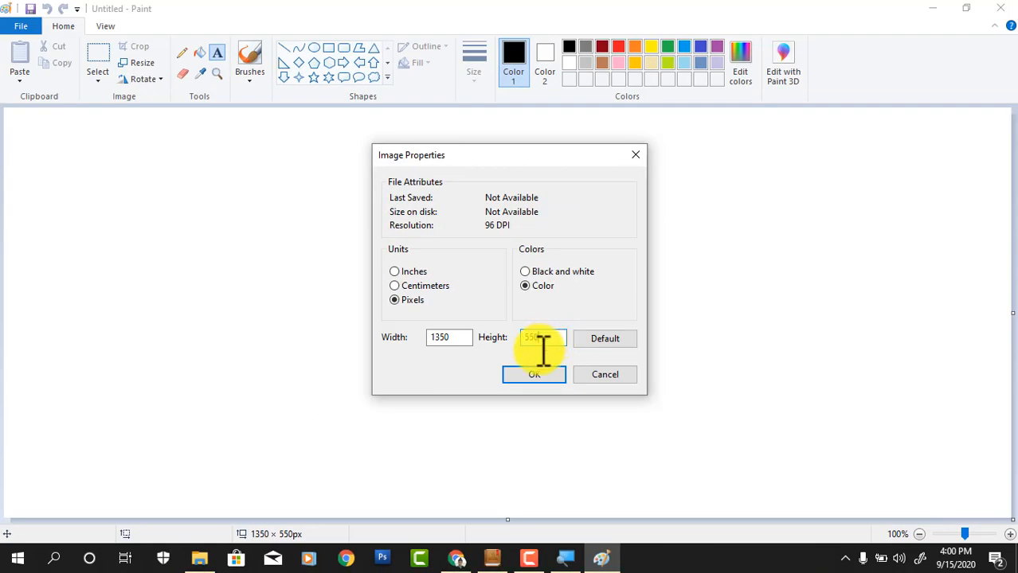
left_click(544, 374)
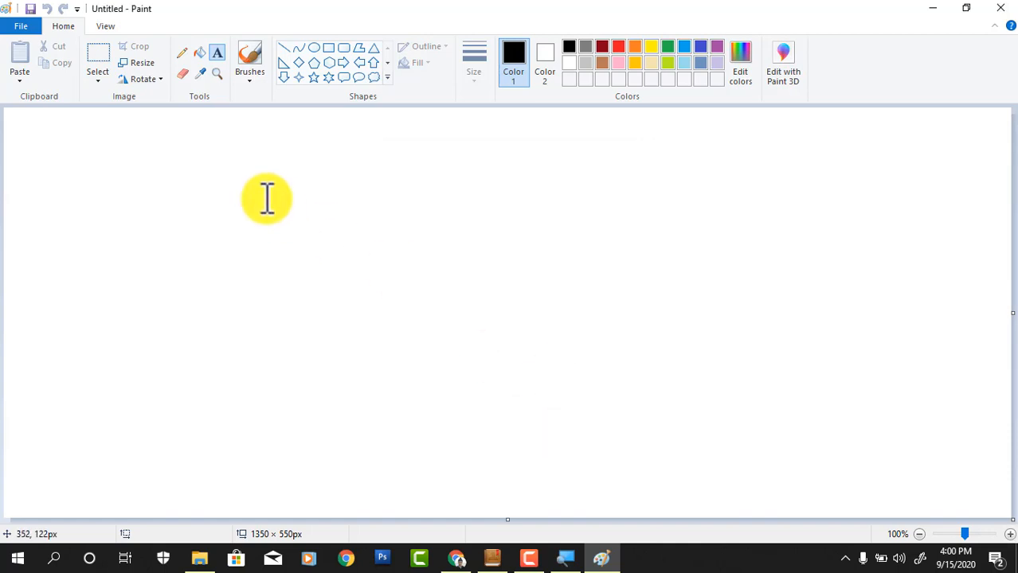
Draw a text box about 602 × 82 px in the middle of the canvas and set its font size to 10
left_click_drag(249, 242, 701, 307)
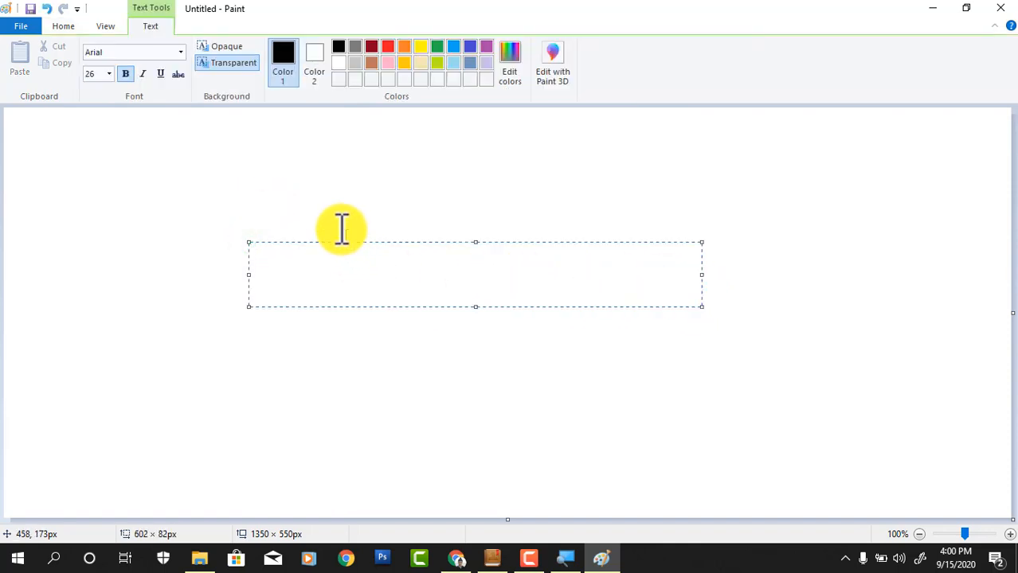
left_click(106, 70)
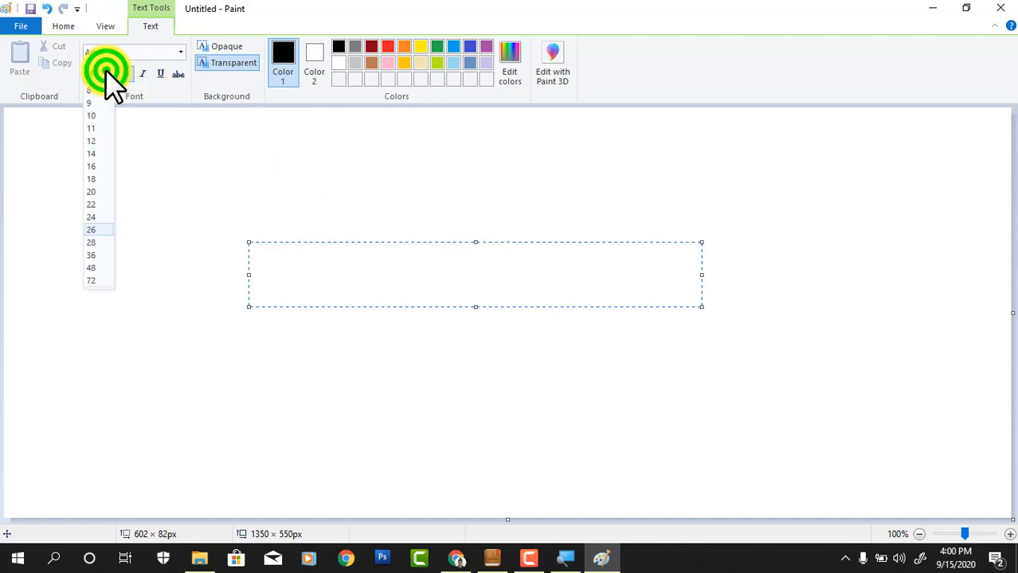
left_click(98, 113)
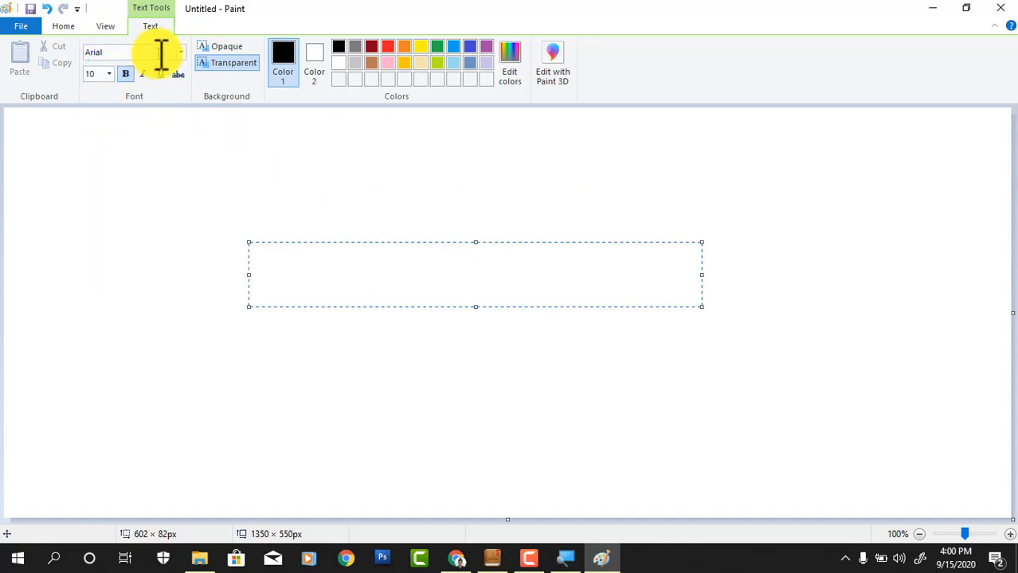
left_click(126, 73)
left_click(289, 253)
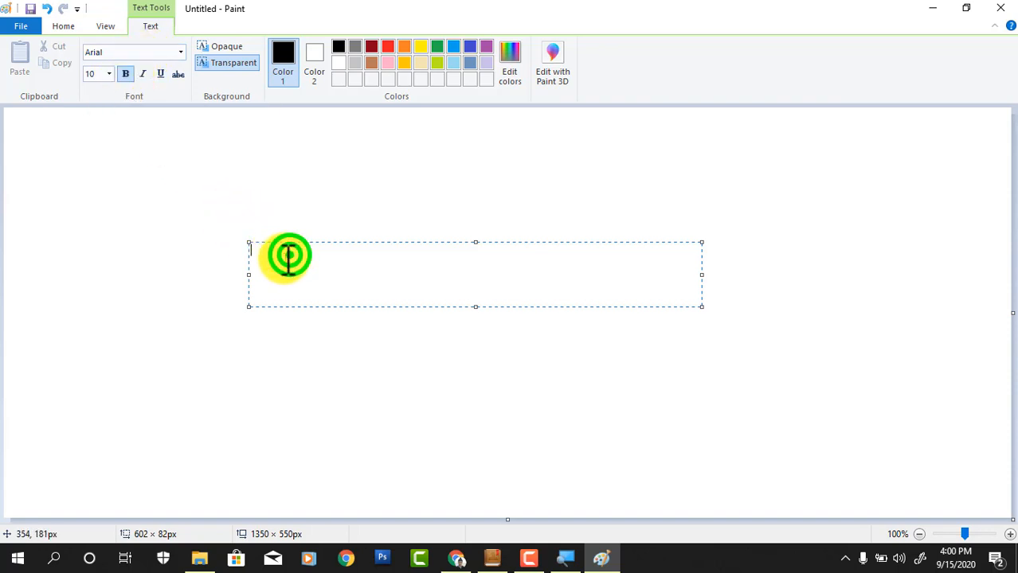
Enter the student's name followed by "3A 15 TABEL CUACA" in the text box and finish the text
type("A")
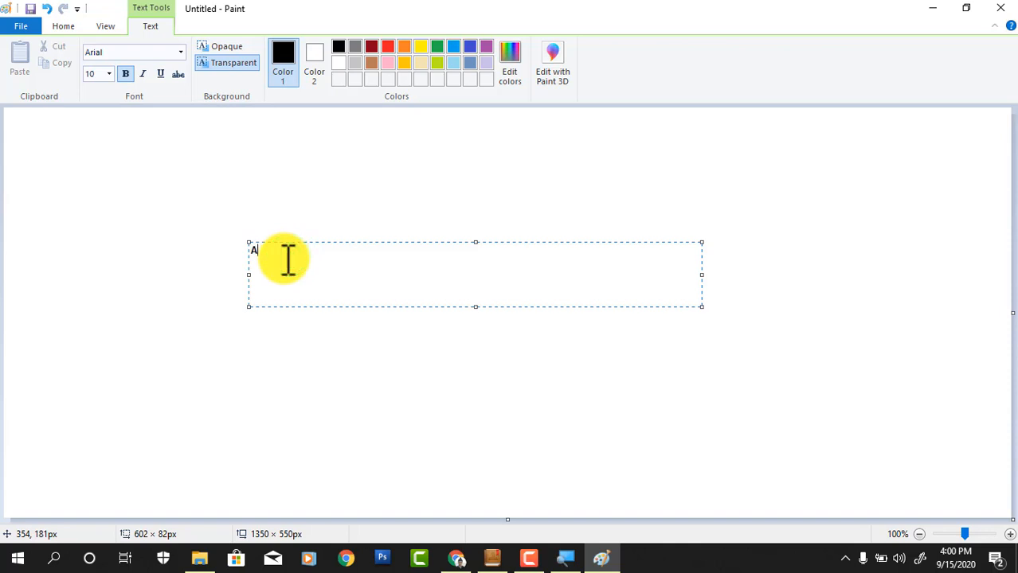
type("GUNG 3A 1")
type("5 TABEL CUACA")
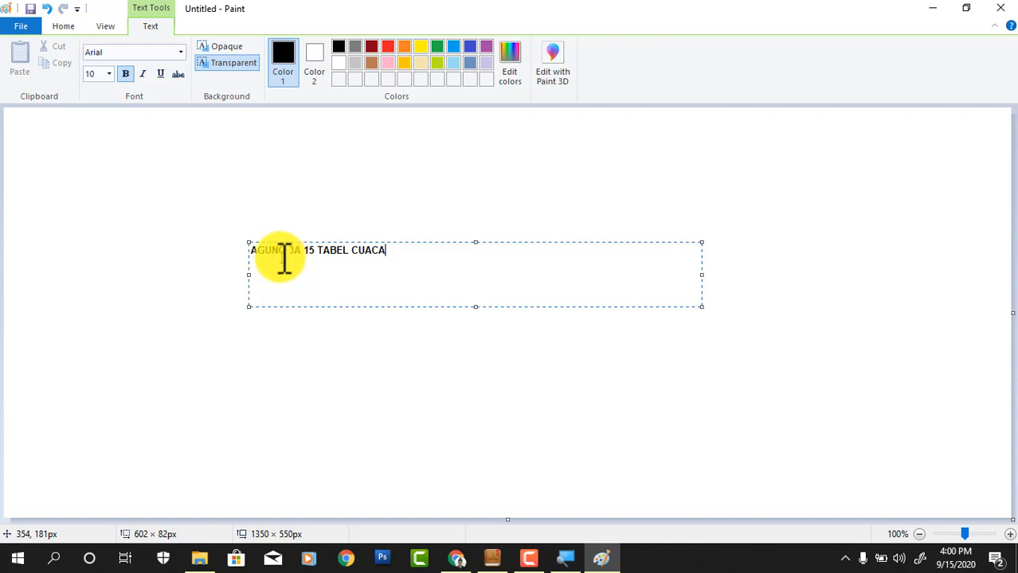
left_click(430, 230)
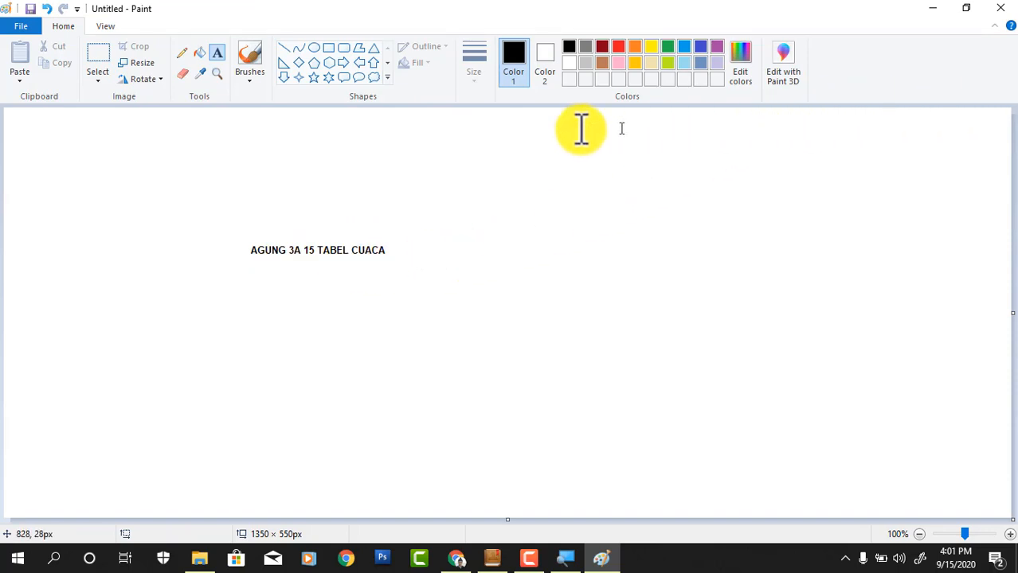
Turn on transparent selection, select the line of text, move it into the canvas's upper-right corner and deselect it
left_click(101, 50)
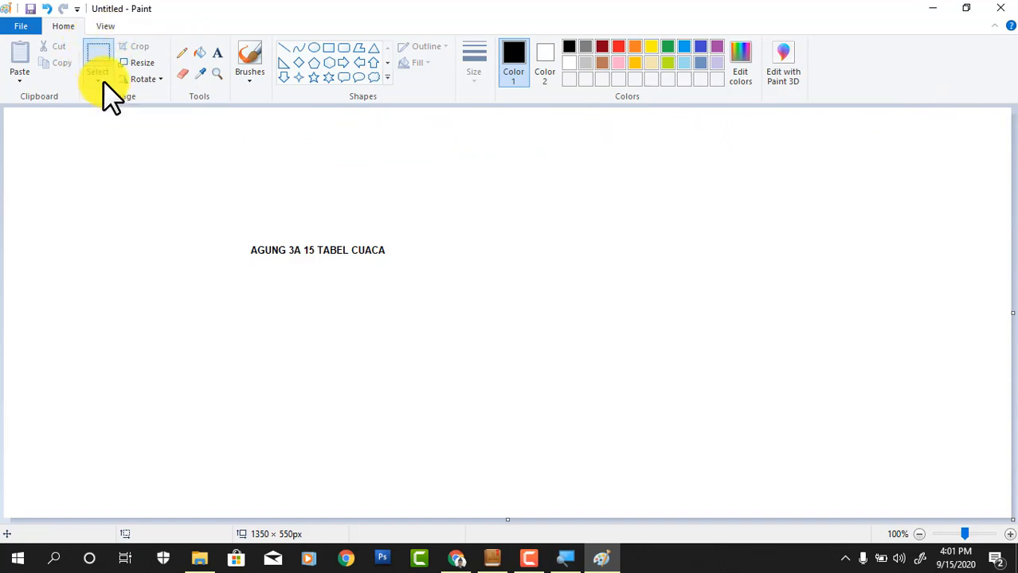
left_click(103, 81)
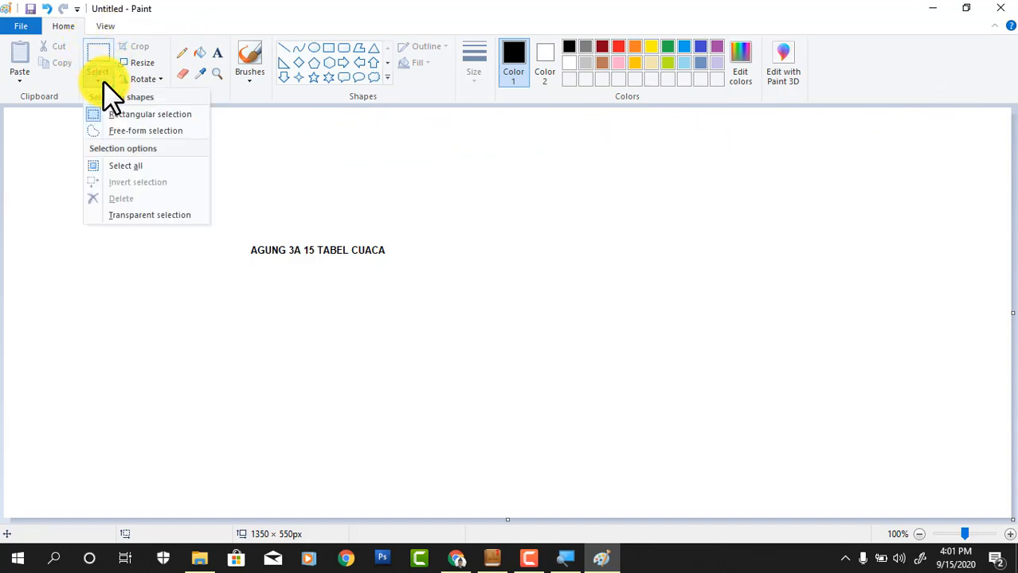
left_click(116, 215)
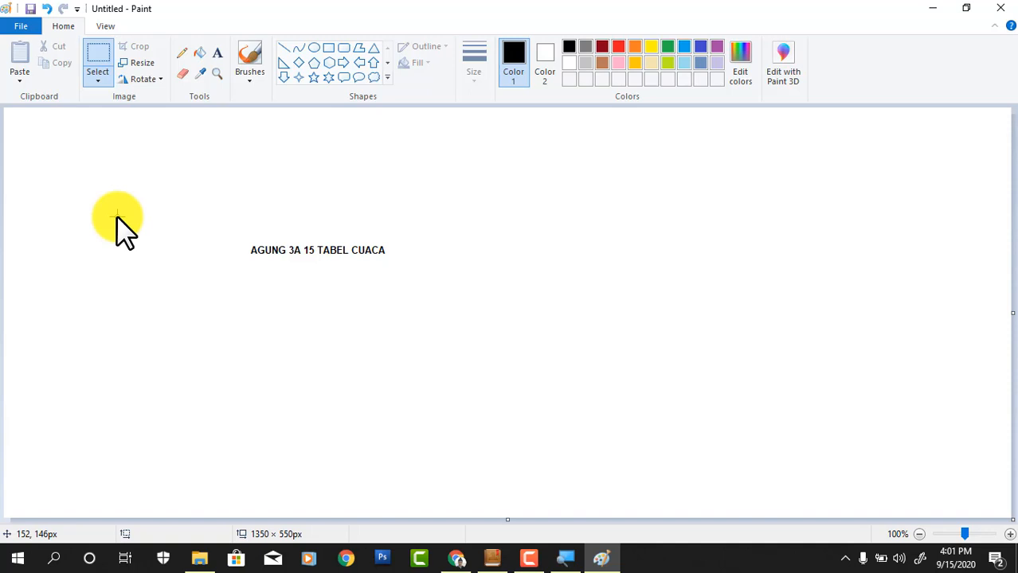
left_click_drag(233, 234, 395, 265)
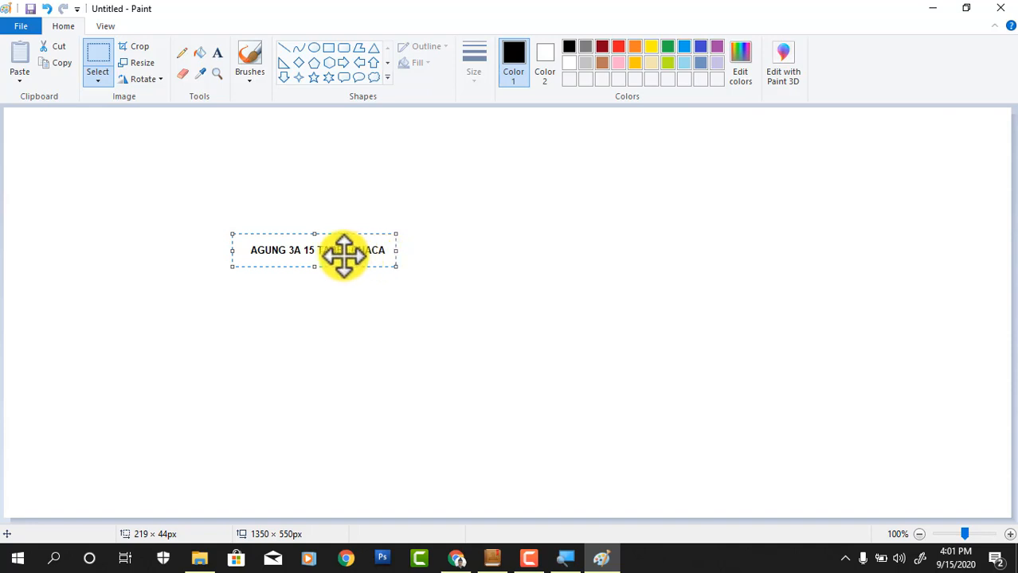
left_click_drag(342, 253, 964, 120)
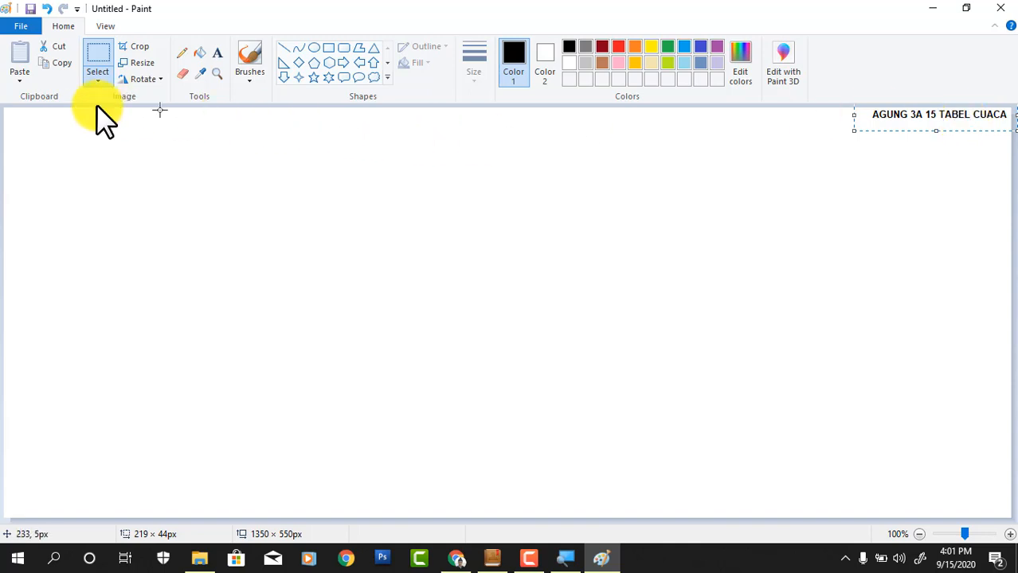
left_click(97, 56)
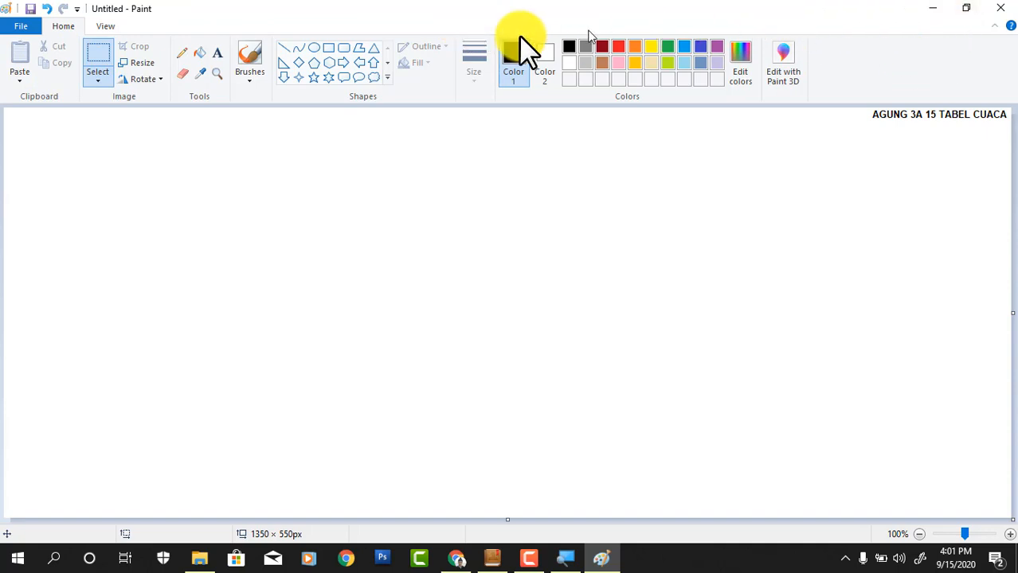
Draw a rectangle about 1337 × 530 px with the thinnest outline, framing the canvas below the text
left_click(328, 49)
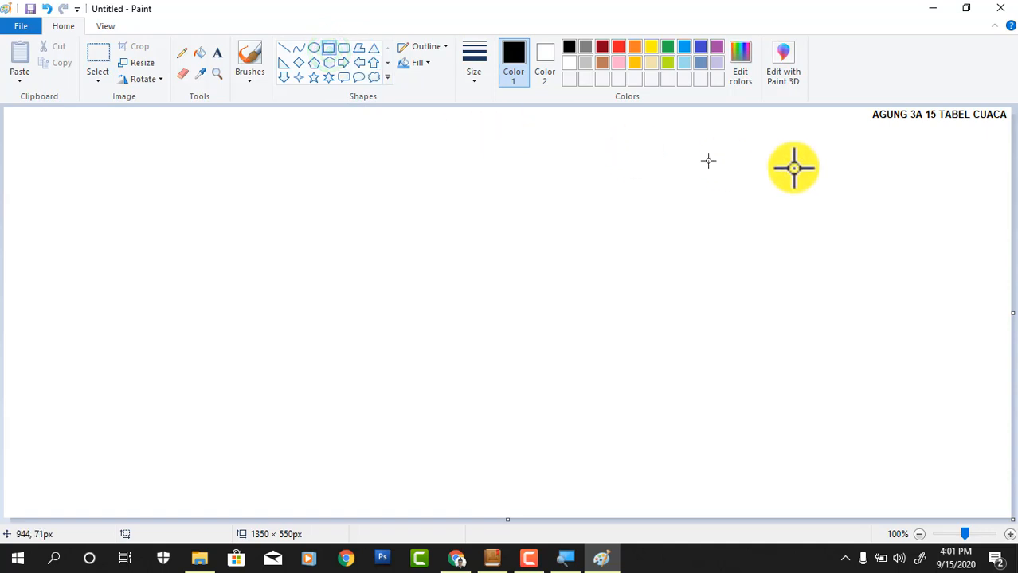
left_click_drag(1005, 121, 929, 152)
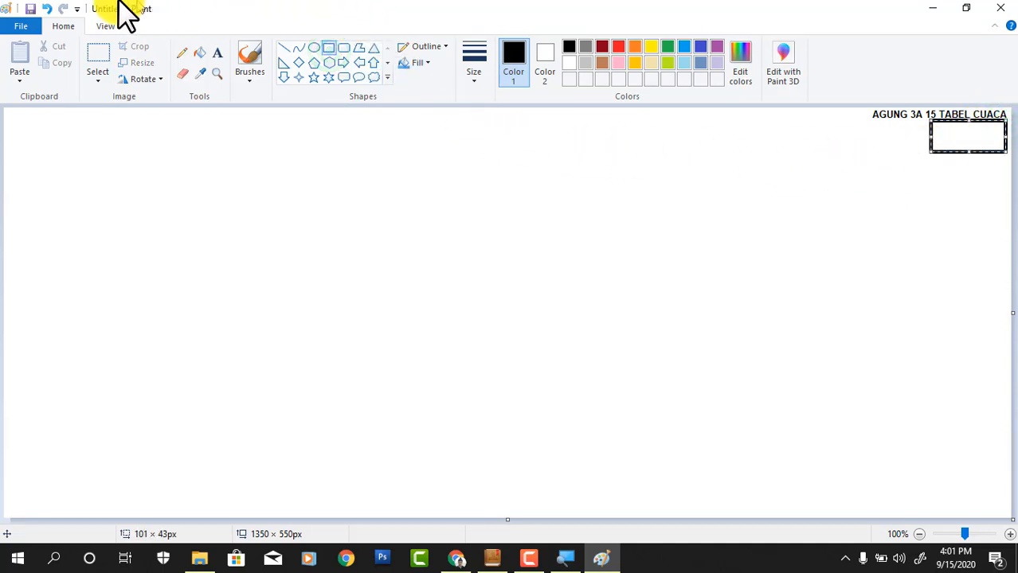
left_click(46, 9)
left_click(483, 57)
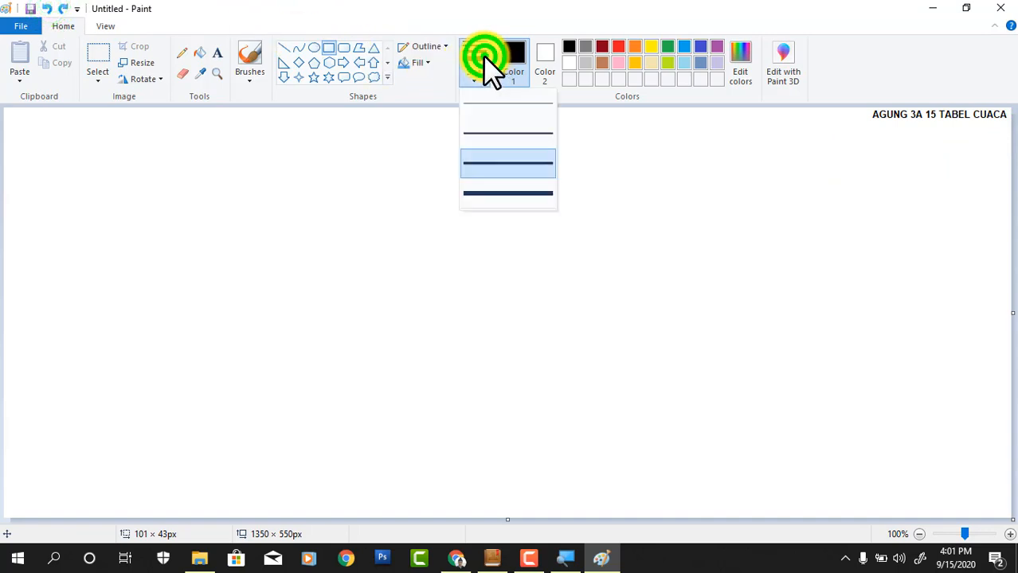
left_click(473, 98)
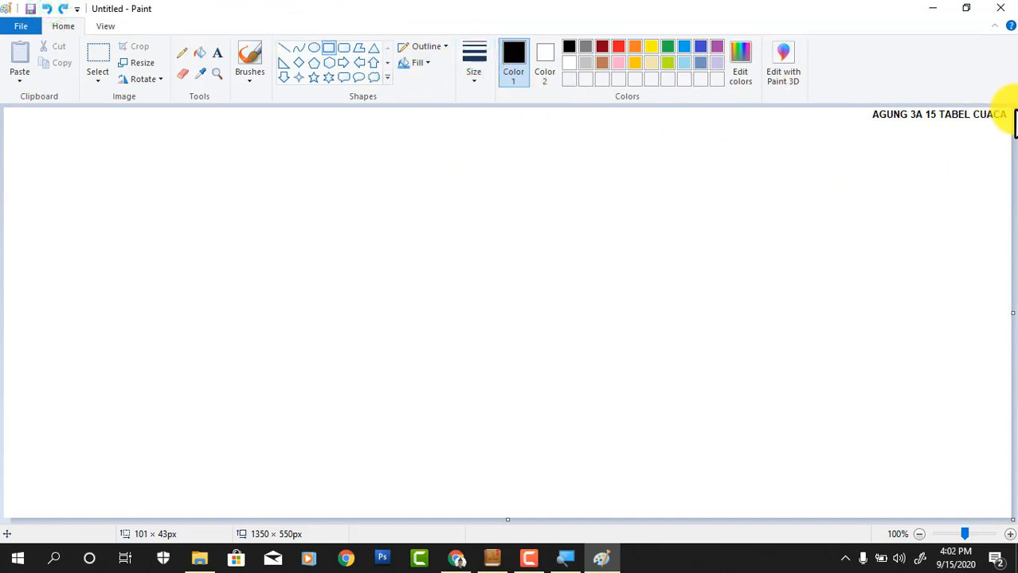
left_click_drag(1005, 120, 9, 516)
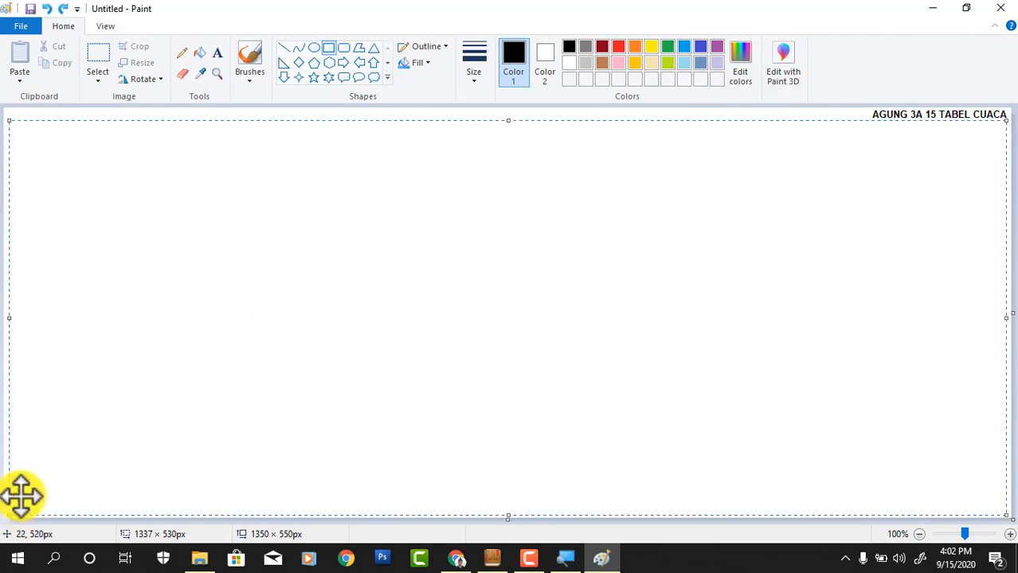
left_click(332, 47)
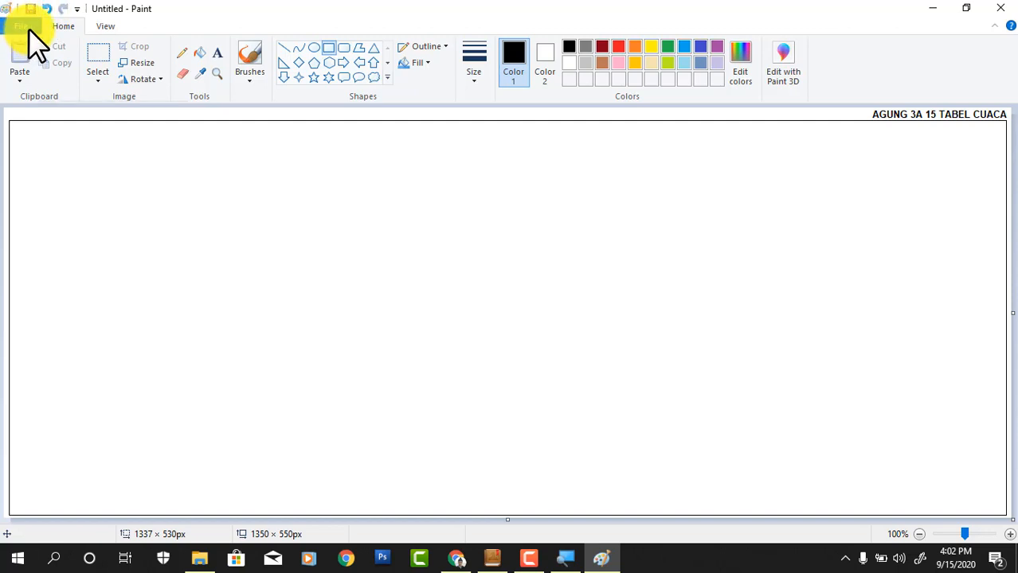
Start saving the picture and open the "Tugas TIK kls 3" folder inside Tugas Siswa 2020_2021 on the Desktop
left_click(24, 26)
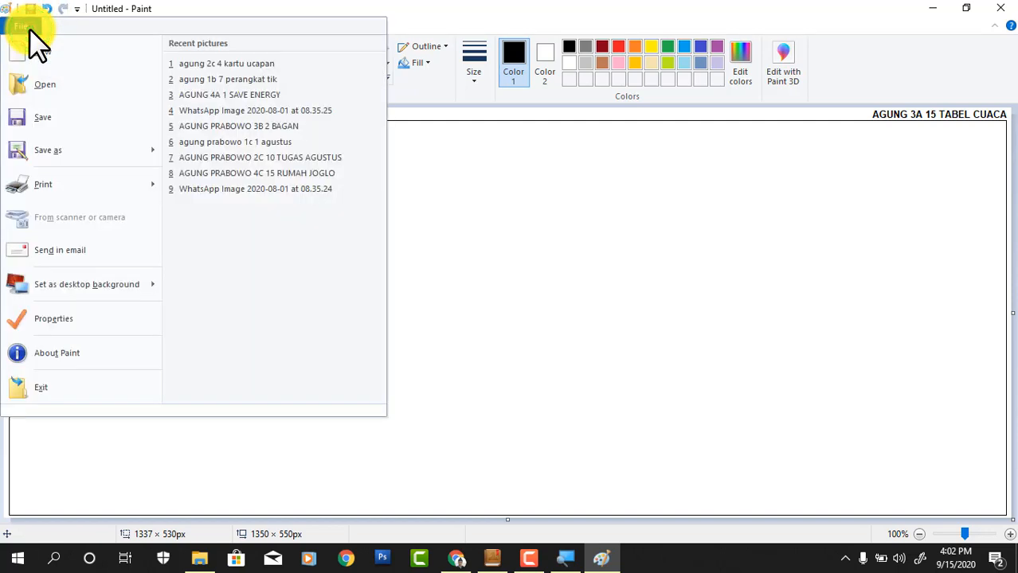
left_click(20, 119)
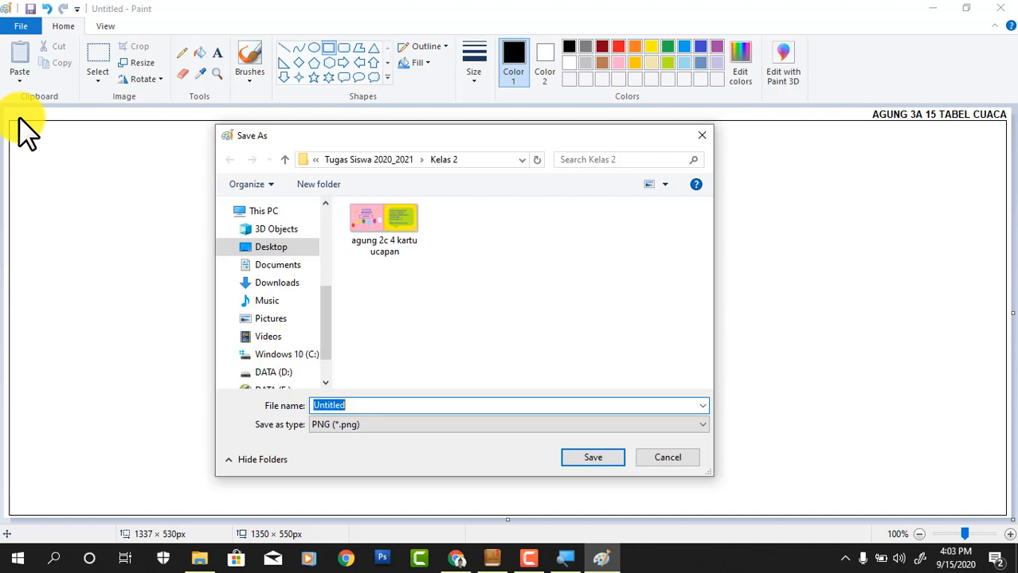
left_click(267, 247)
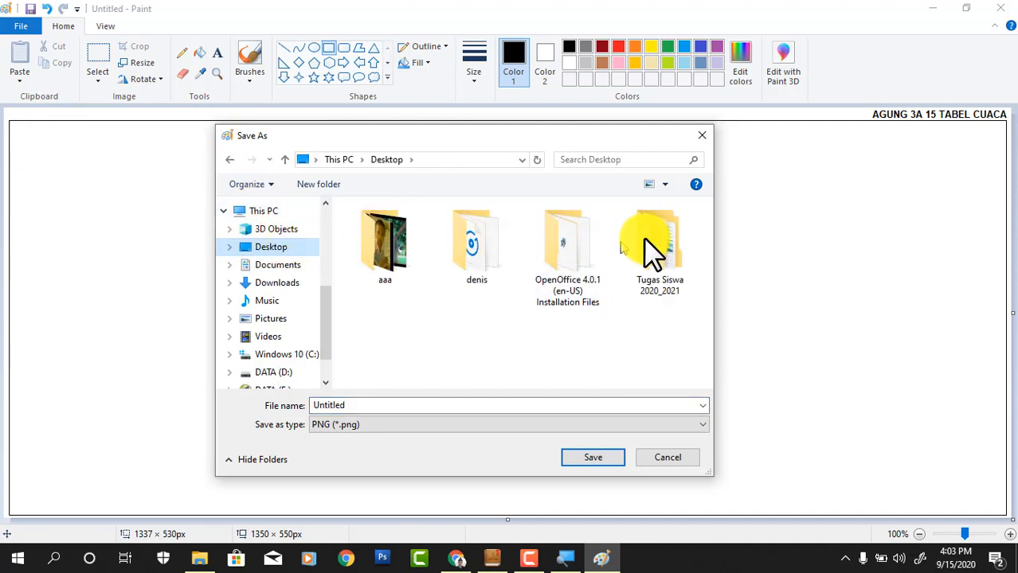
double_click(667, 239)
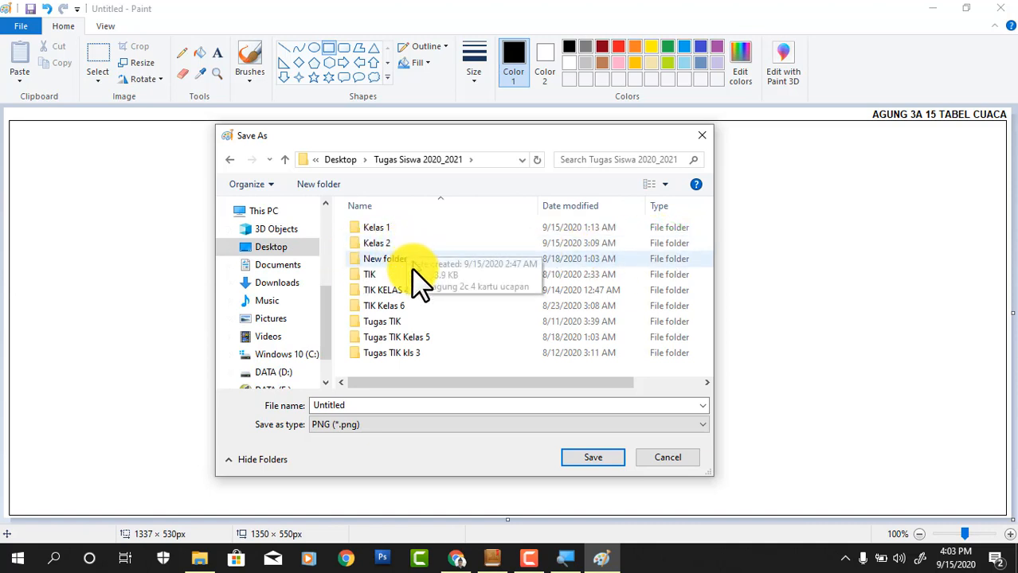
left_click(388, 351)
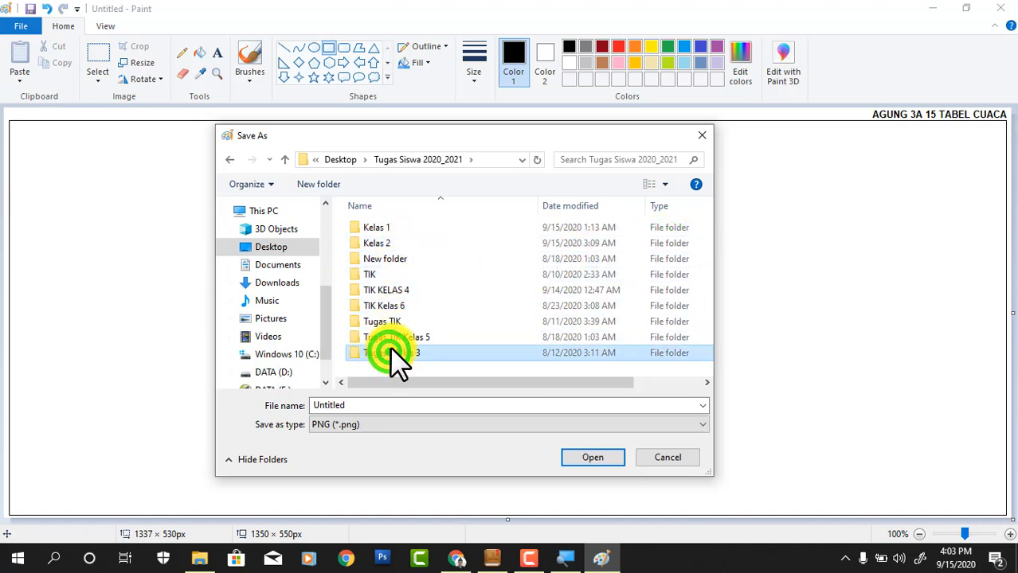
left_click(590, 456)
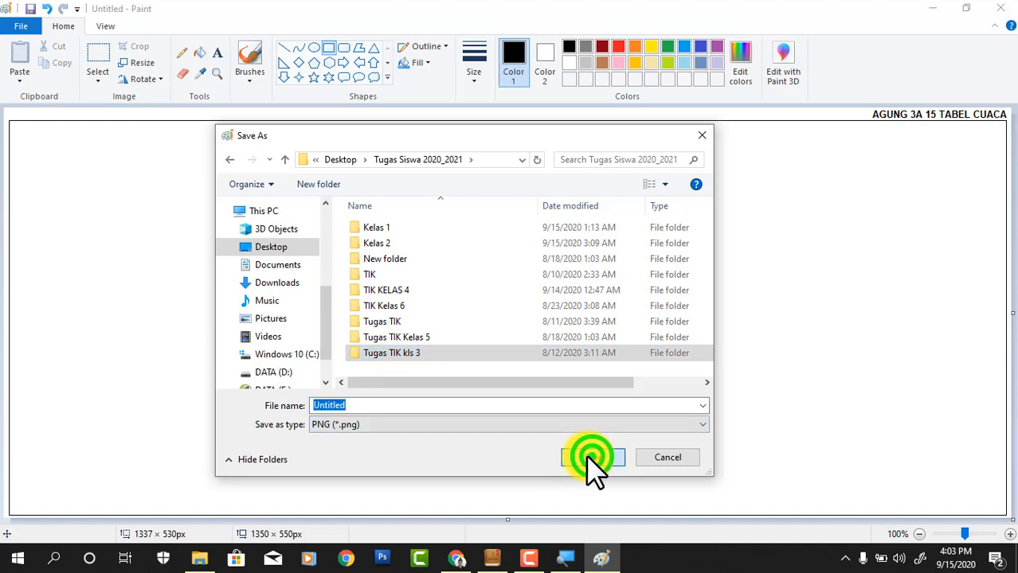
Name the file with the student's name followed by "3A 15 TABEL CUACA" and save it as PNG
double_click(375, 405)
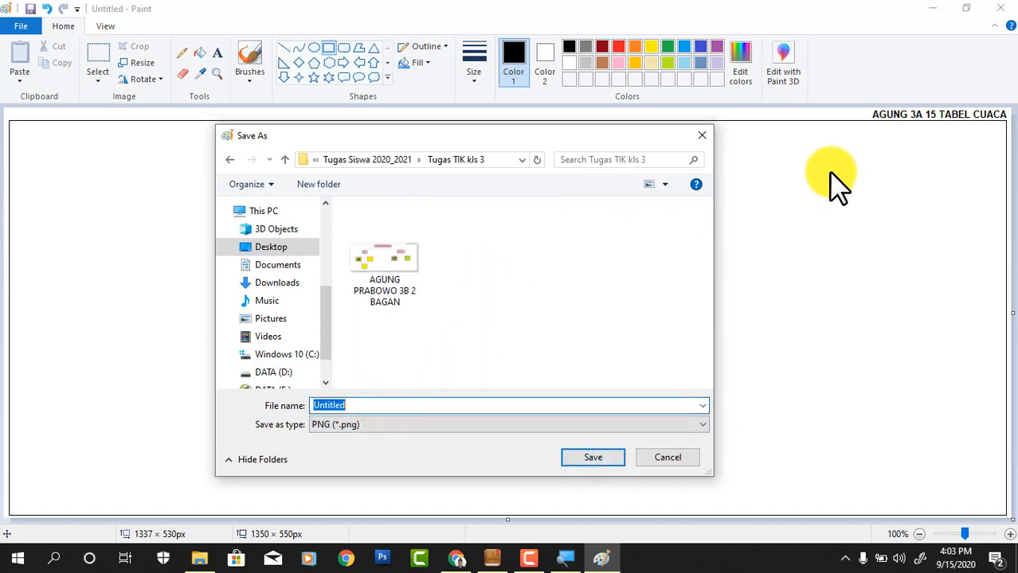
type("AGUNG ")
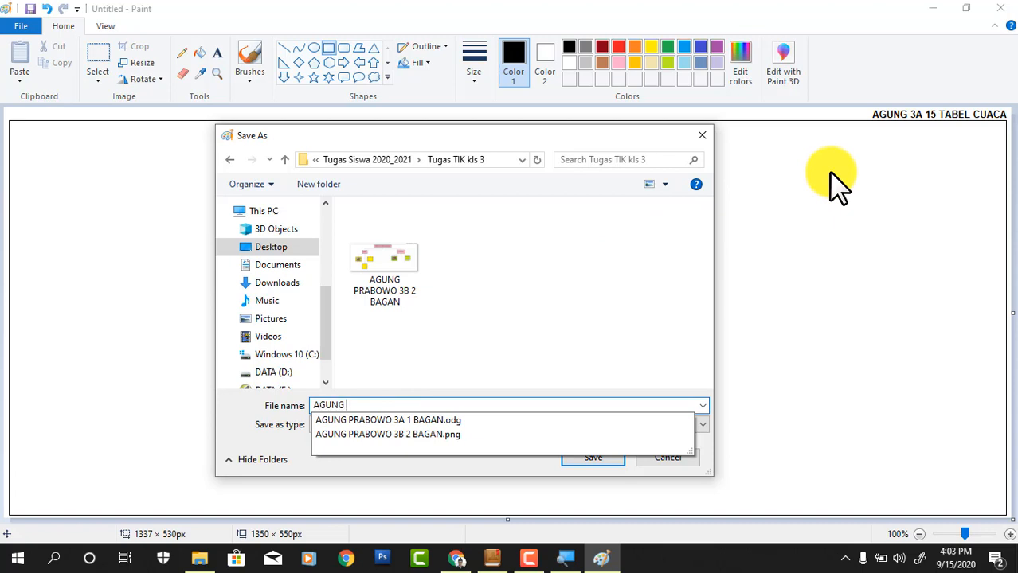
type("3a")
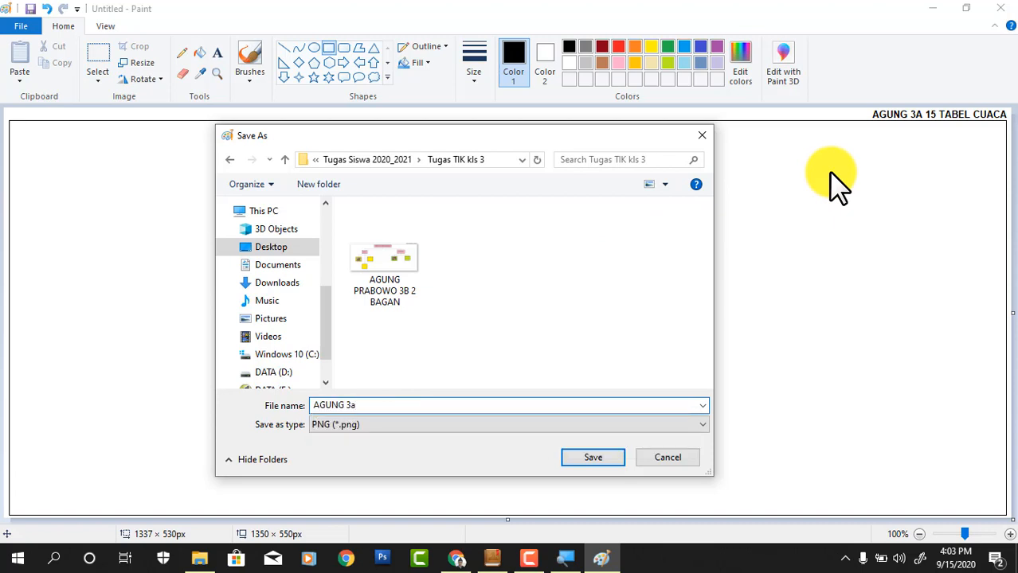
type(" 15 TABEL CUACA")
key("ctrl+Left")
key("ctrl+Left")
key("ctrl+Left")
key("BackSpace")
type("A")
left_click(592, 459)
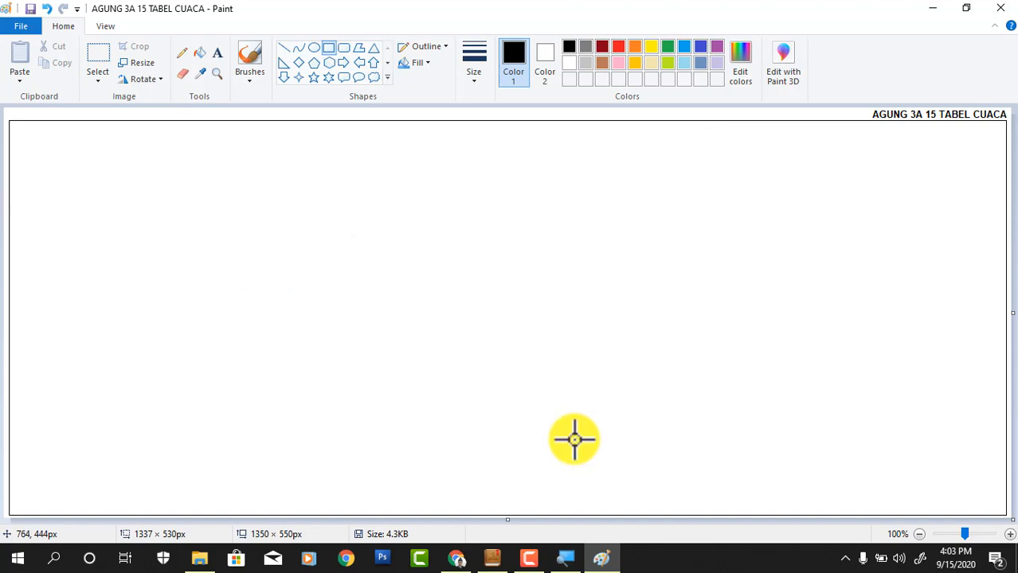
Draw a text box about 528 × 78 px in the canvas's upper middle and set its text to Impact, size 22, indigo blue
left_click(215, 52)
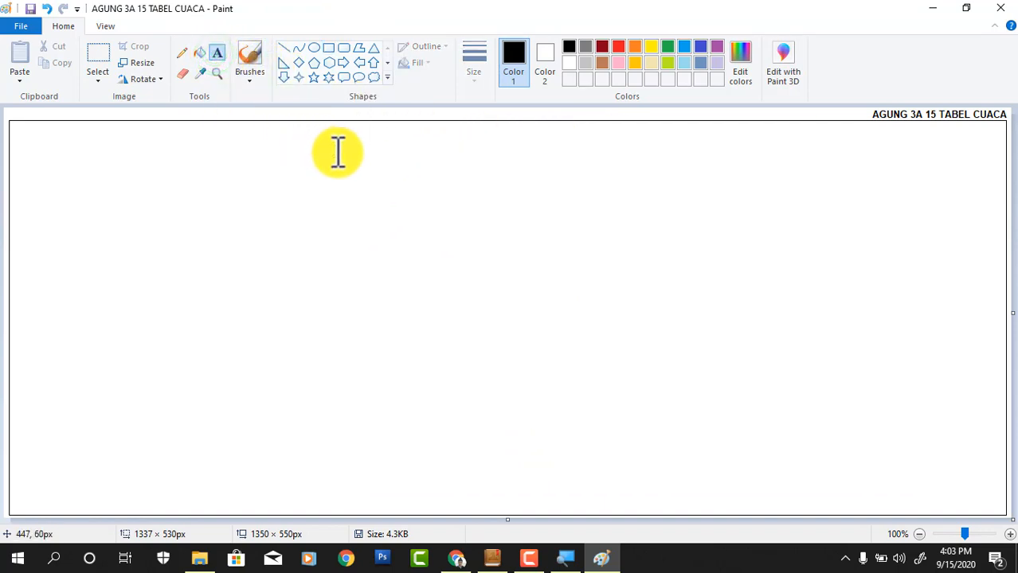
left_click_drag(339, 152, 731, 210)
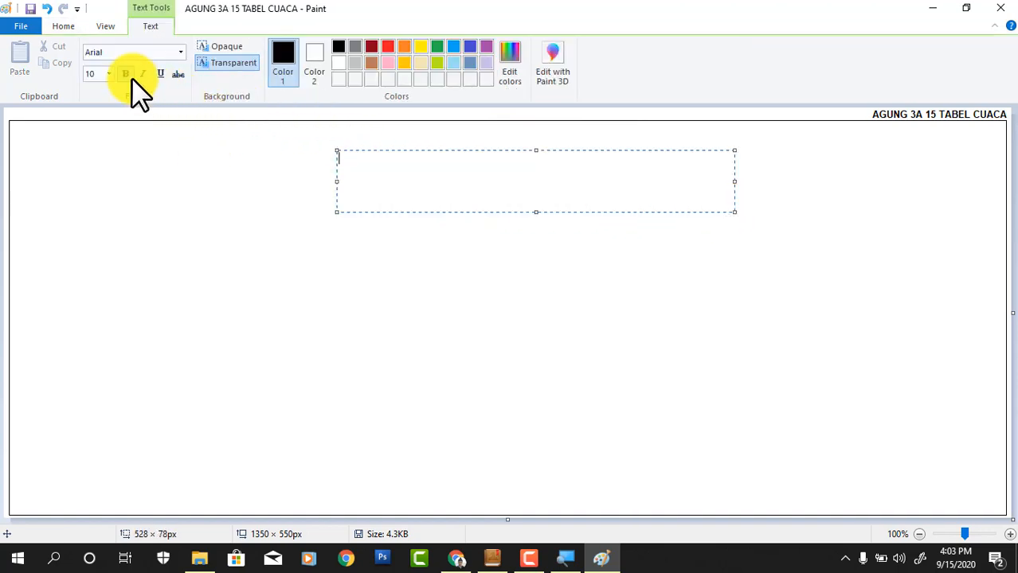
left_click(182, 56)
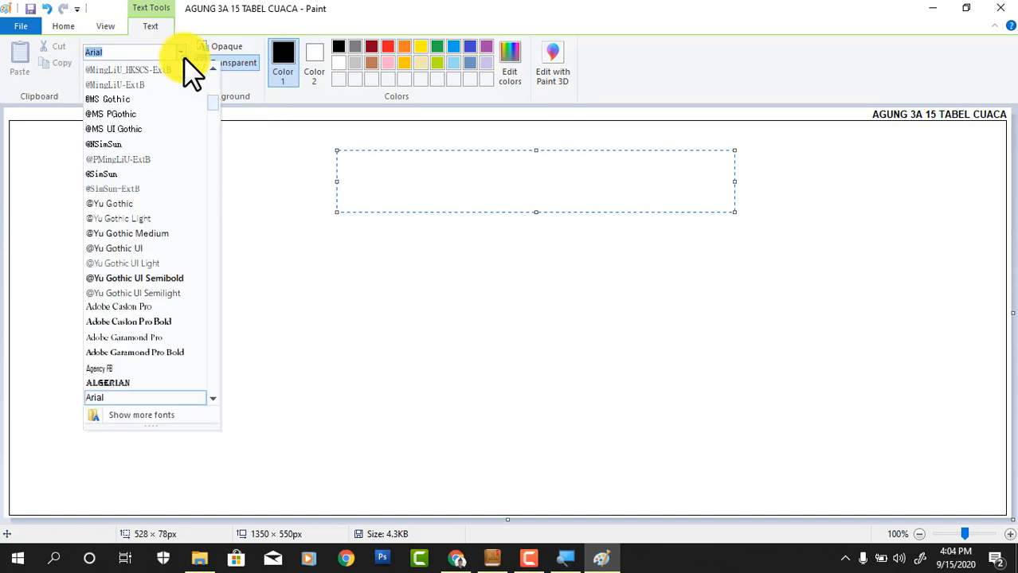
type("Impact")
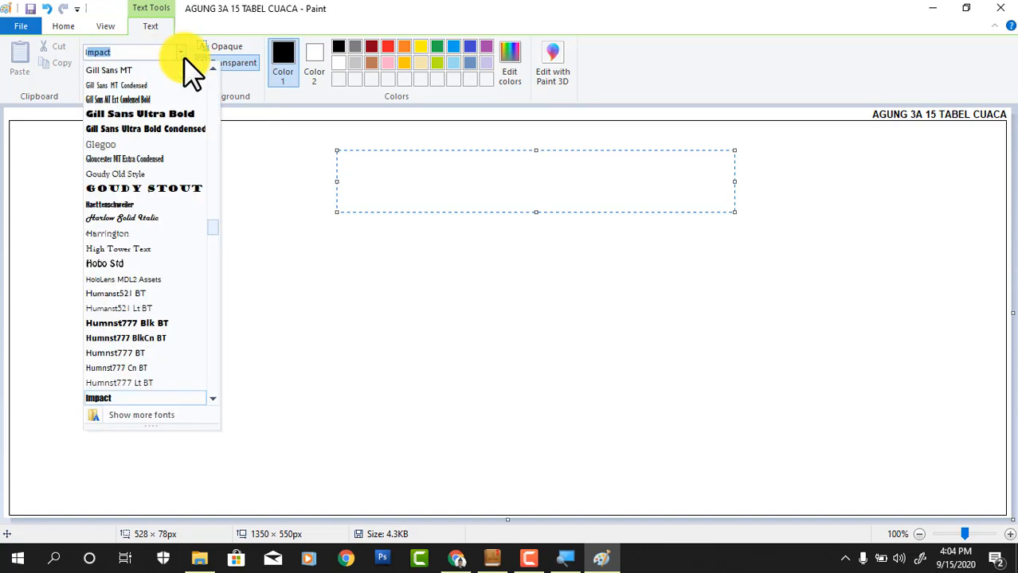
left_click(166, 395)
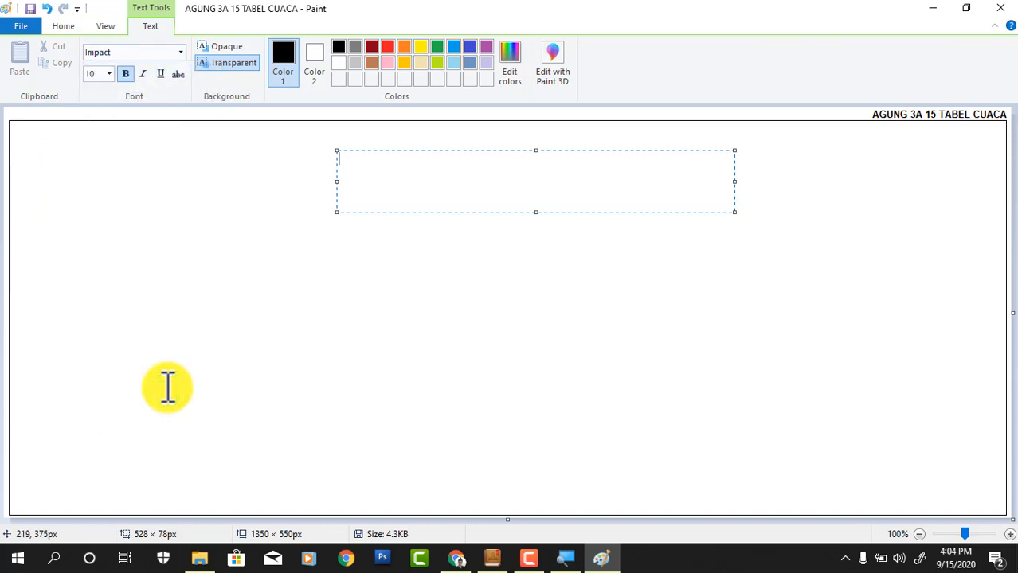
left_click(109, 73)
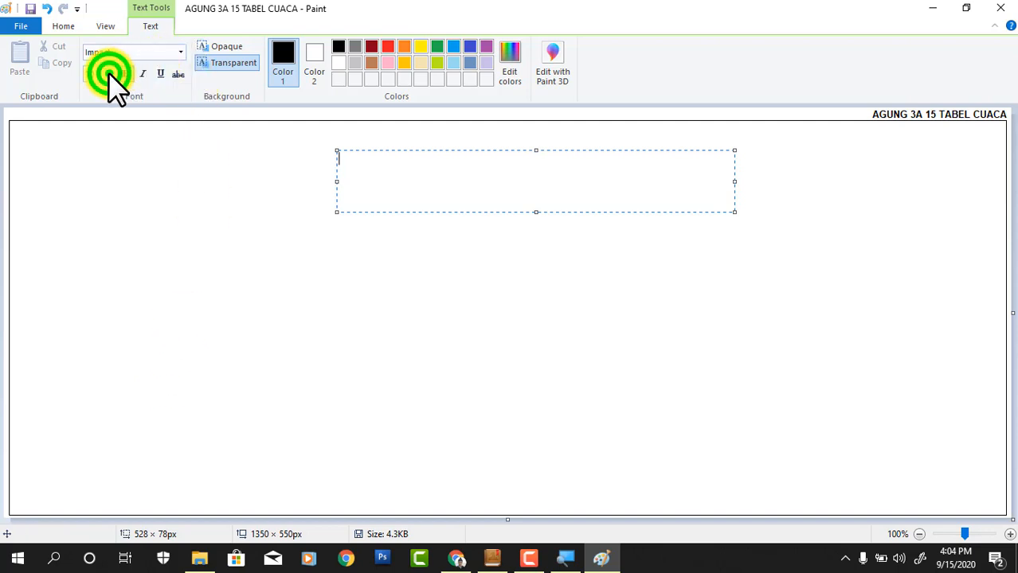
left_click(95, 199)
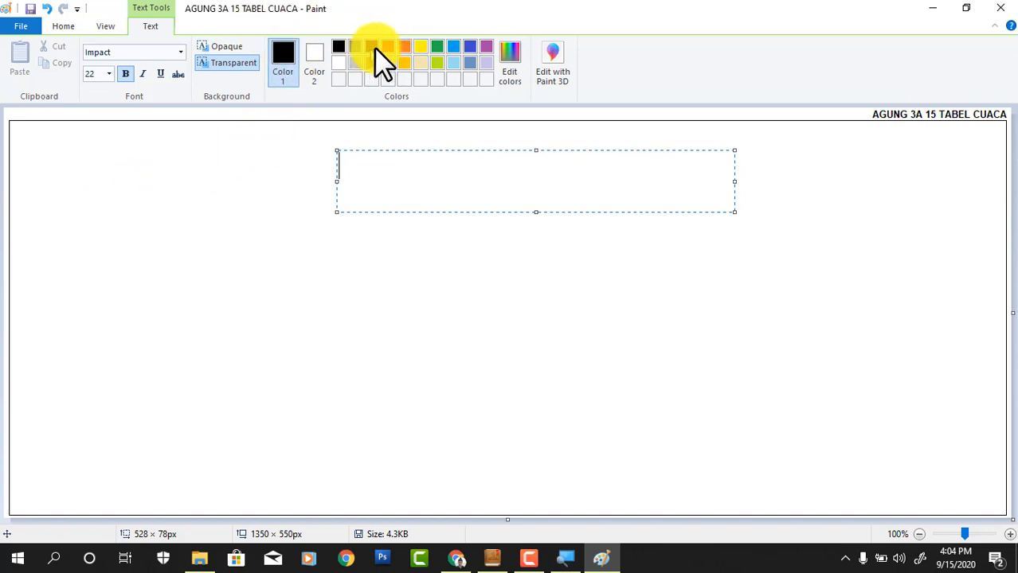
left_click(471, 45)
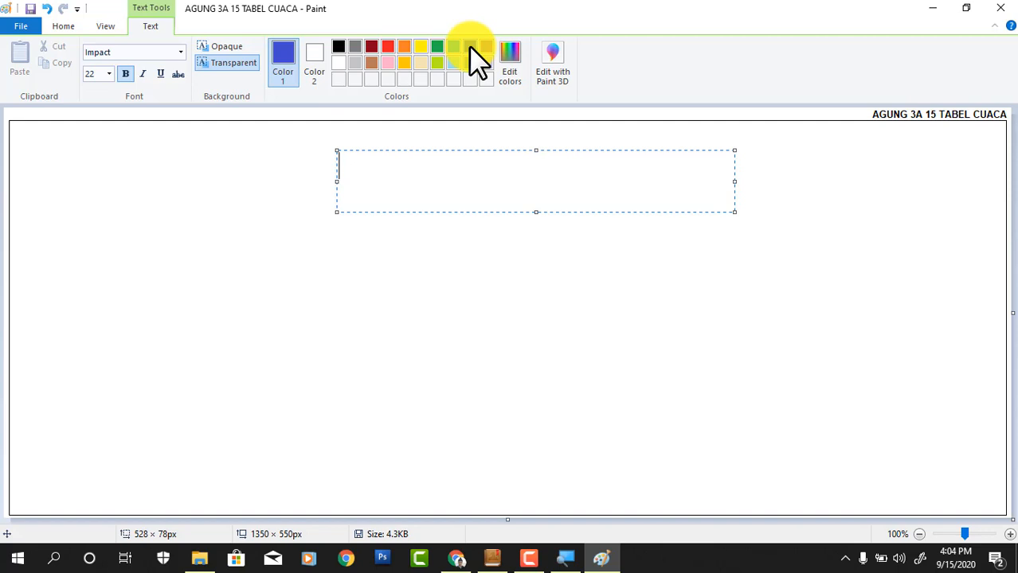
Enter the title "Cuaca di Indonesia" in the text box and finish the text
type("Cua")
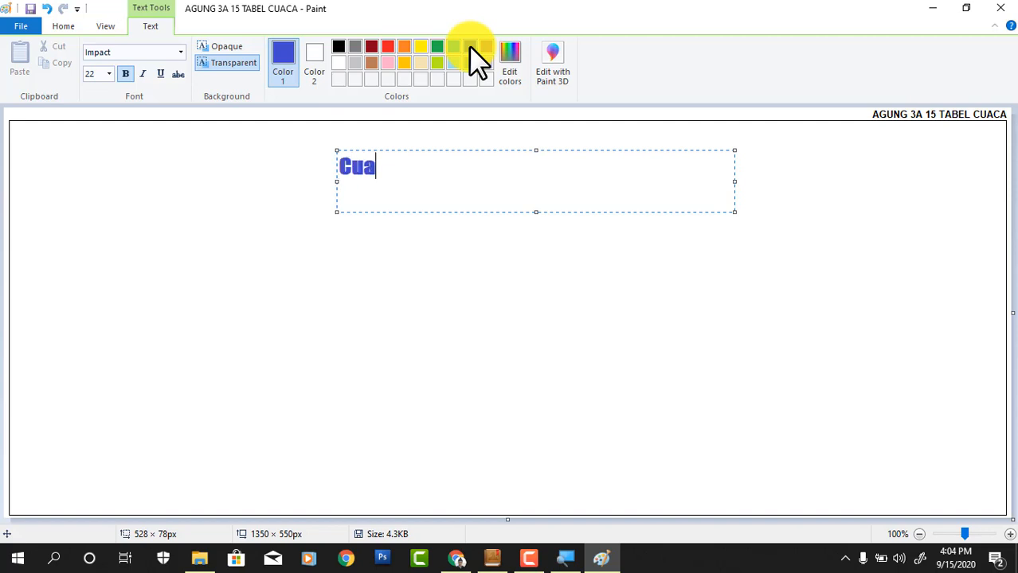
type("ca di")
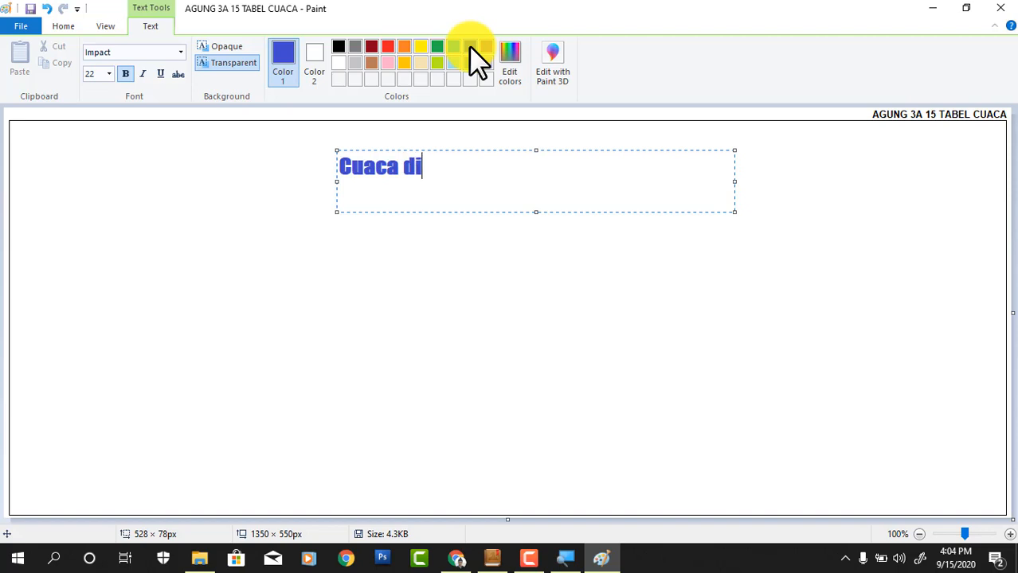
type(" Im")
key("BackSpace")
type("nd")
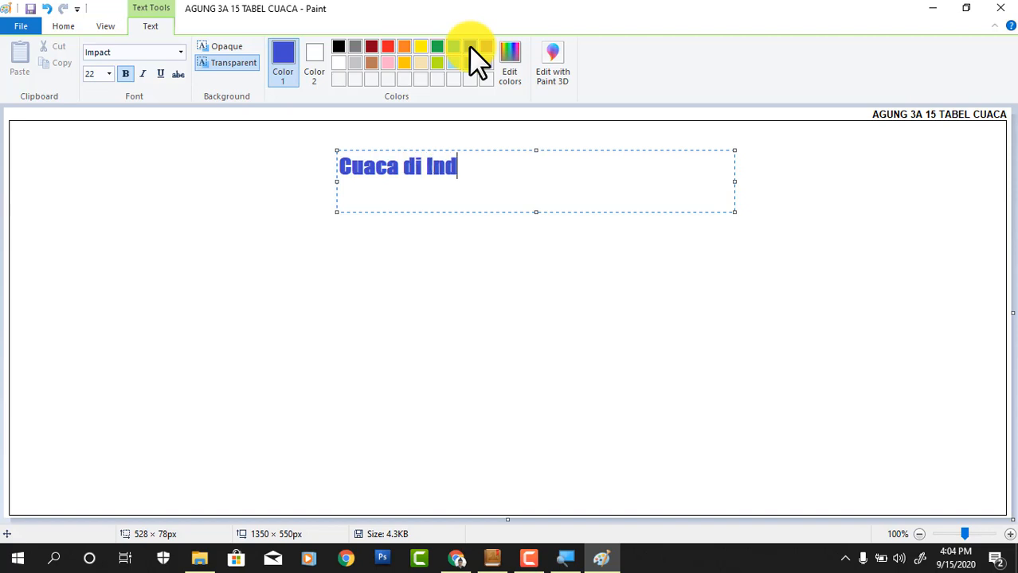
type("onesia")
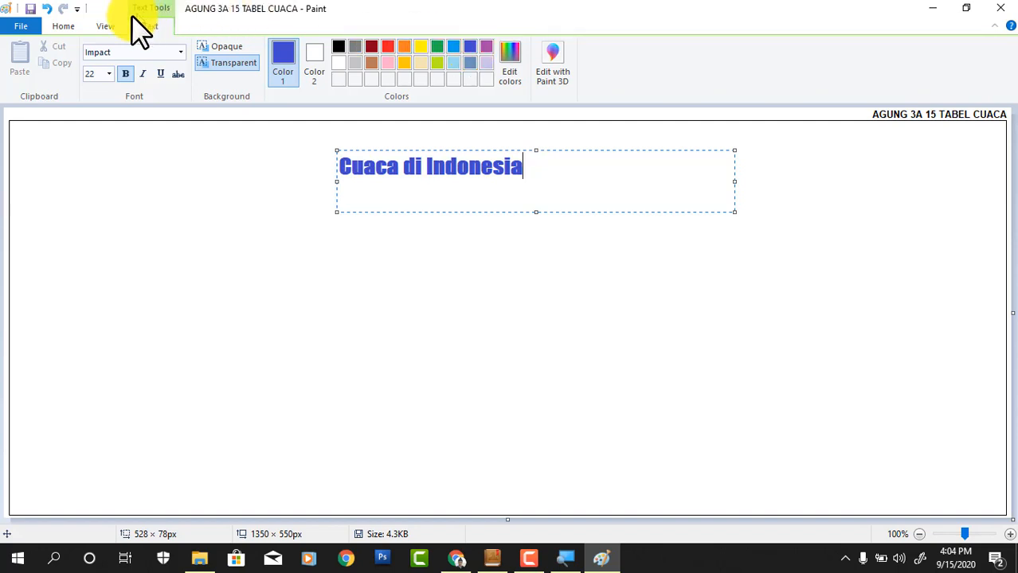
left_click(67, 24)
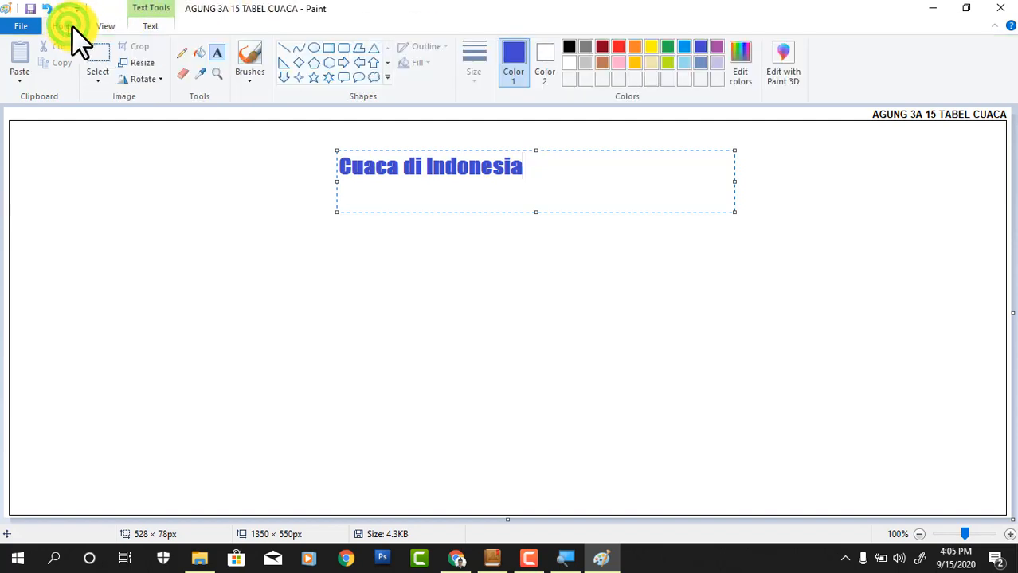
left_click(102, 58)
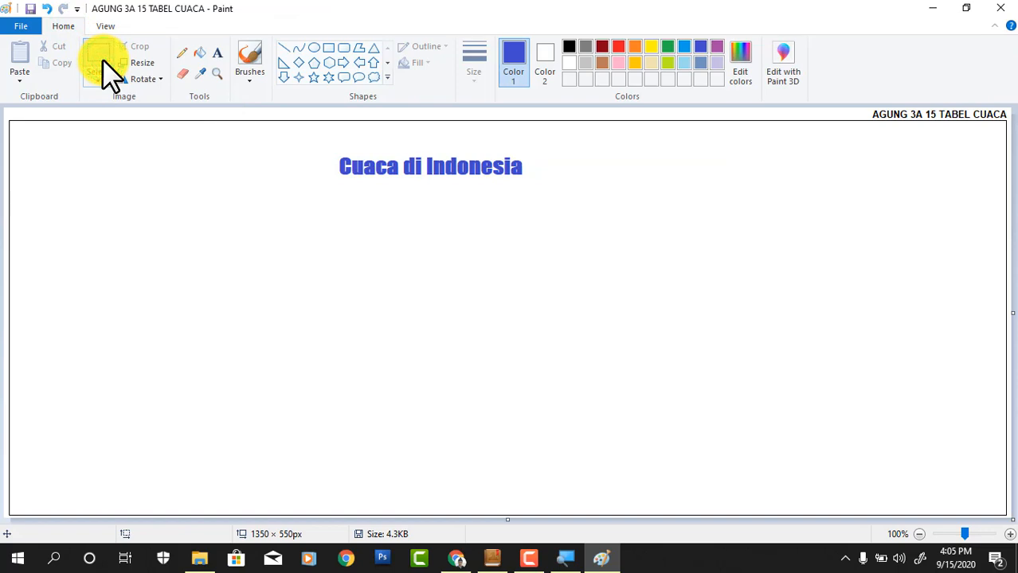
Draw a black rounded rectangle about 391 × 74 px around the title, give it the second-thickest outline and deselect it
left_click(344, 50)
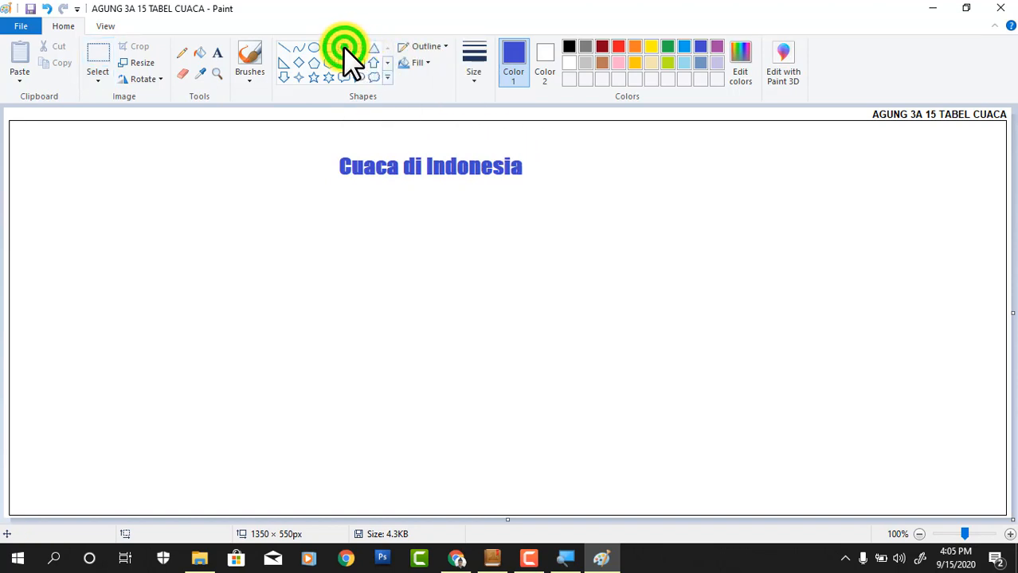
left_click(568, 47)
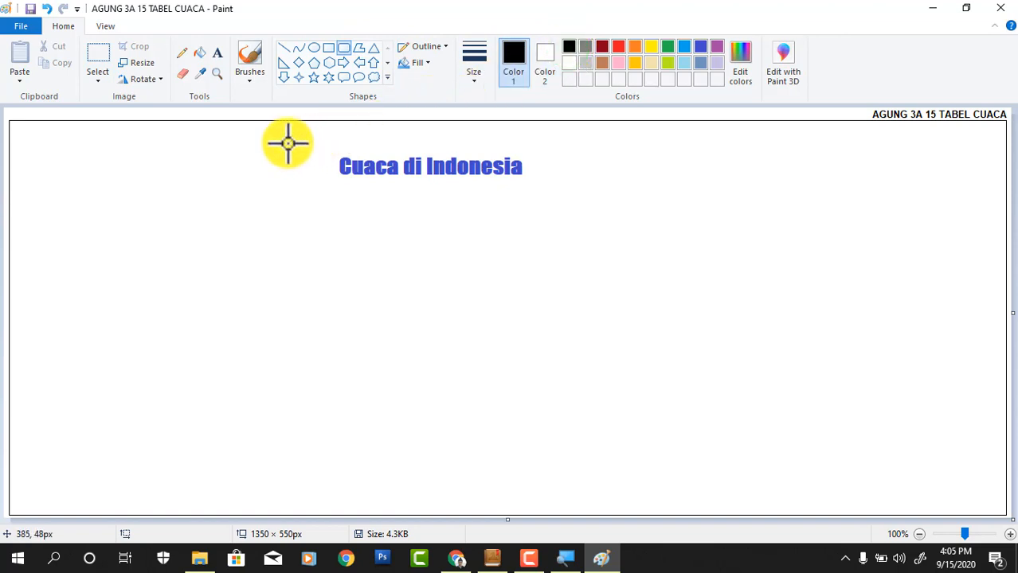
left_click_drag(281, 143, 576, 196)
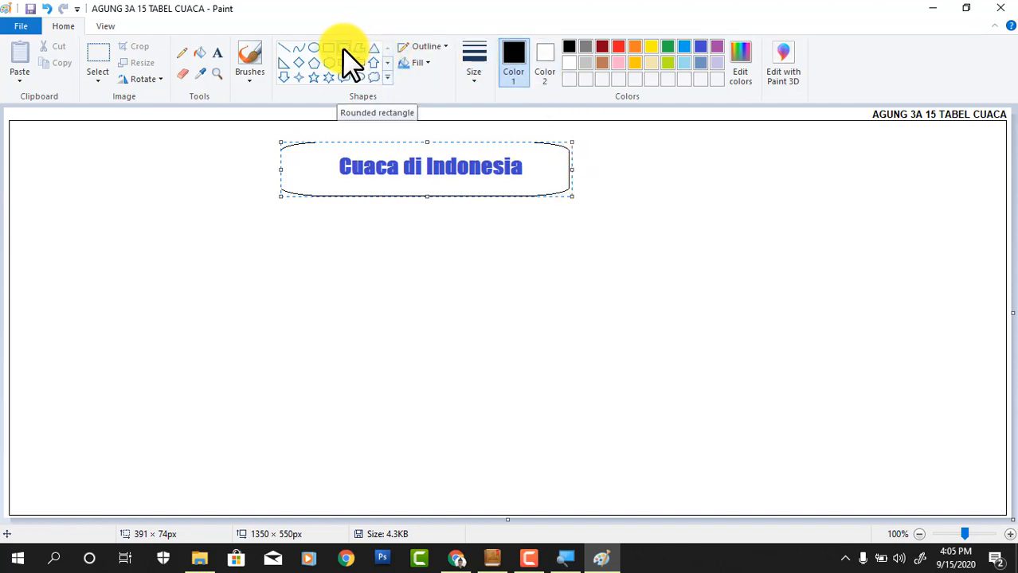
left_click(469, 61)
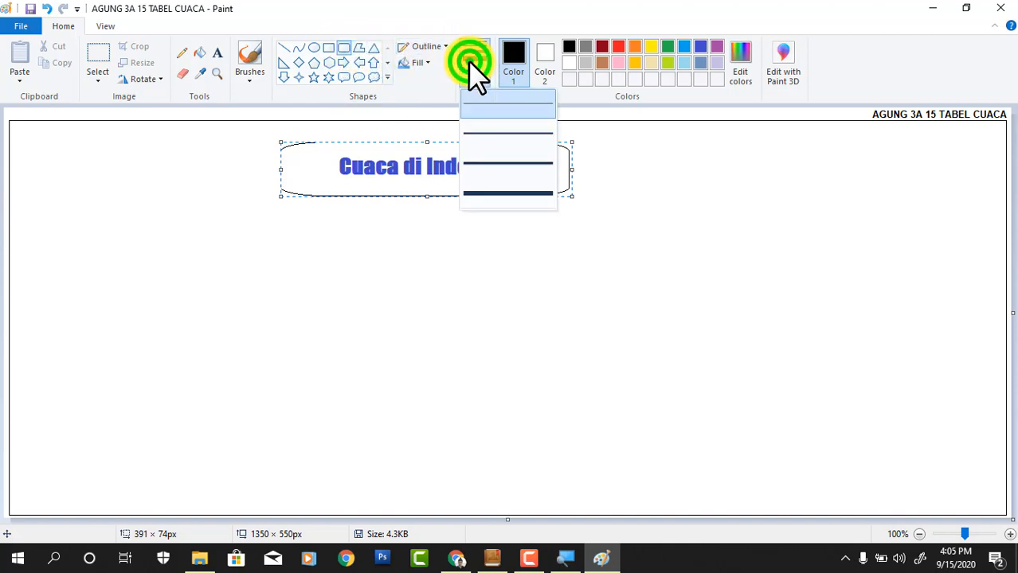
left_click(473, 159)
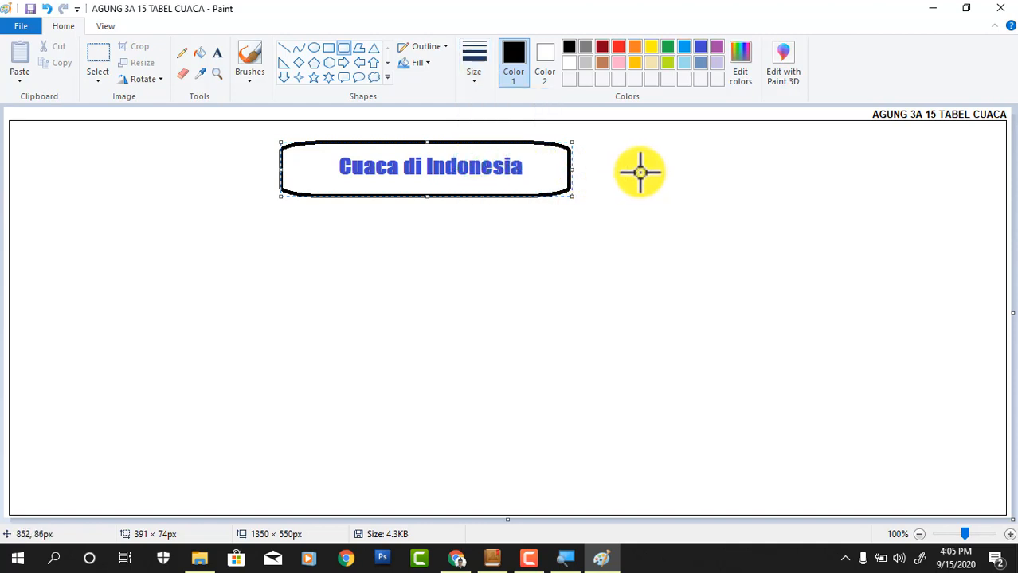
left_click(253, 159)
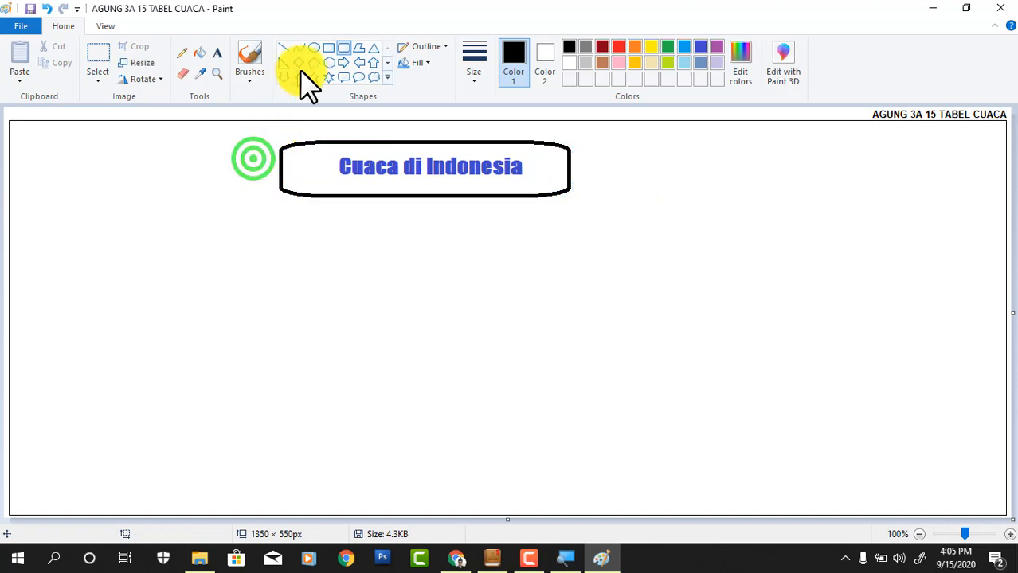
Select the title together with its rounded frame and move it to the top centre of the bordered area
left_click(97, 51)
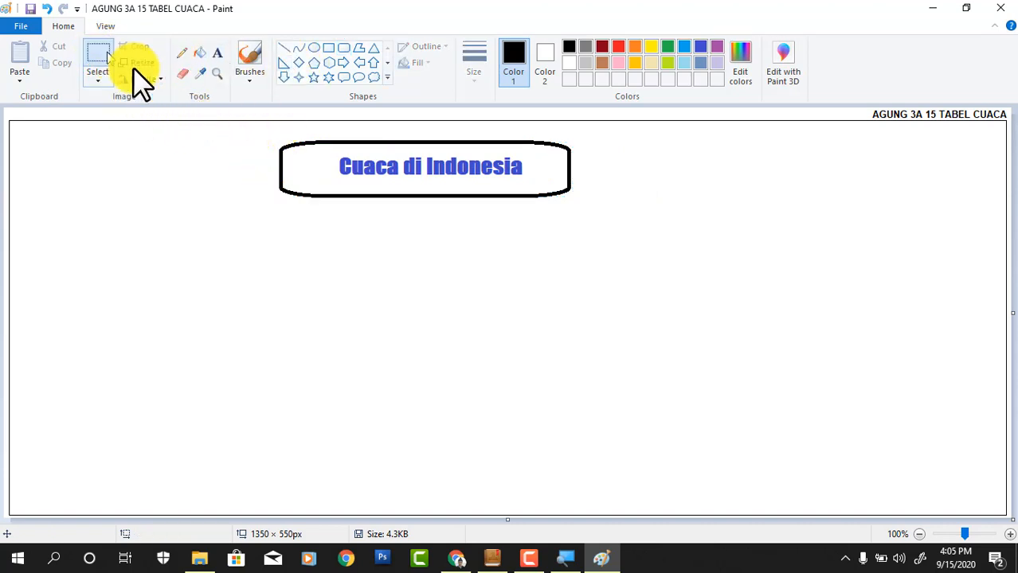
left_click_drag(254, 132, 587, 215)
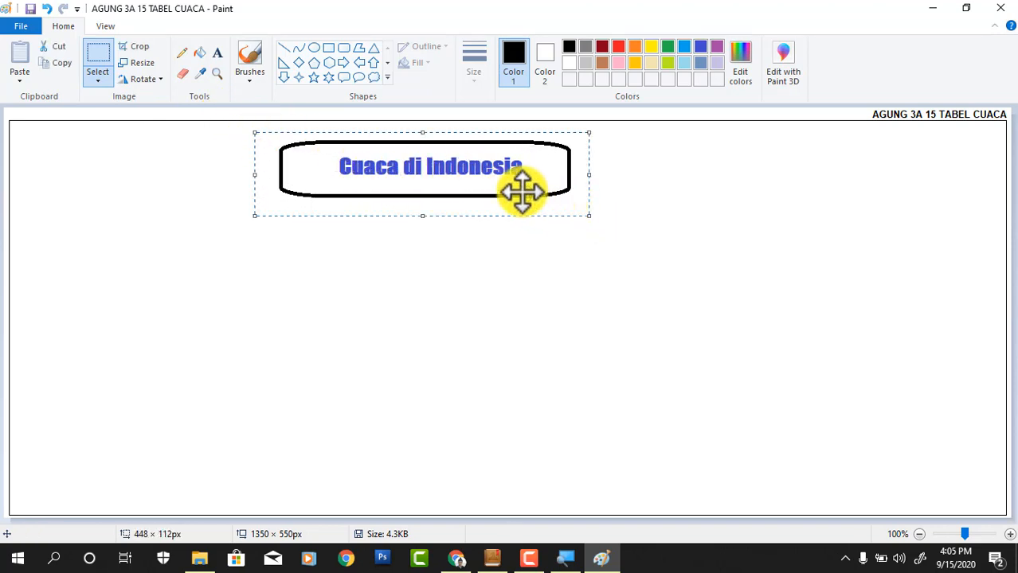
left_click_drag(471, 195, 541, 181)
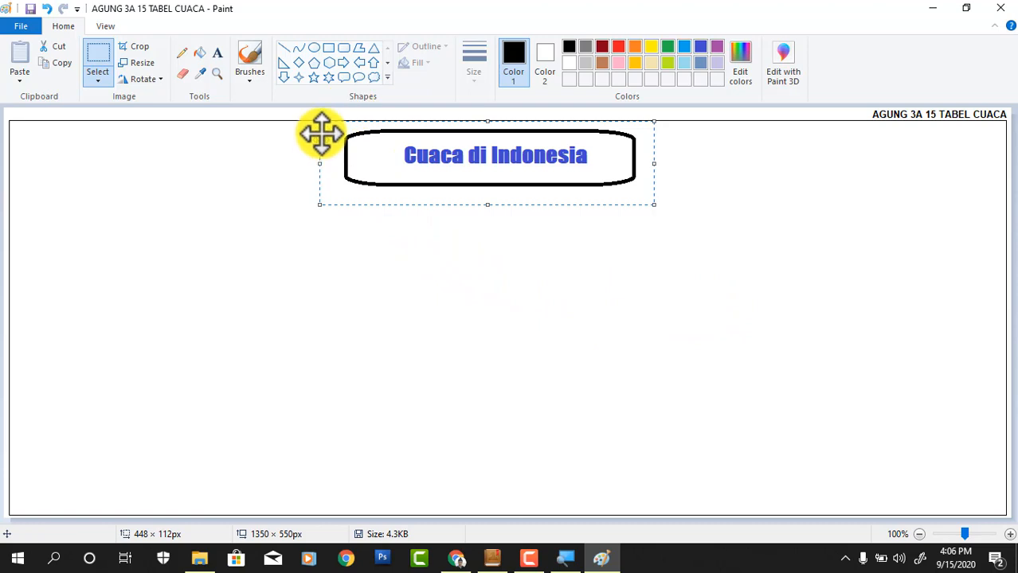
Draw a black rectangle about 206 × 47 px below the title frame, left of the canvas's centre
left_click(328, 46)
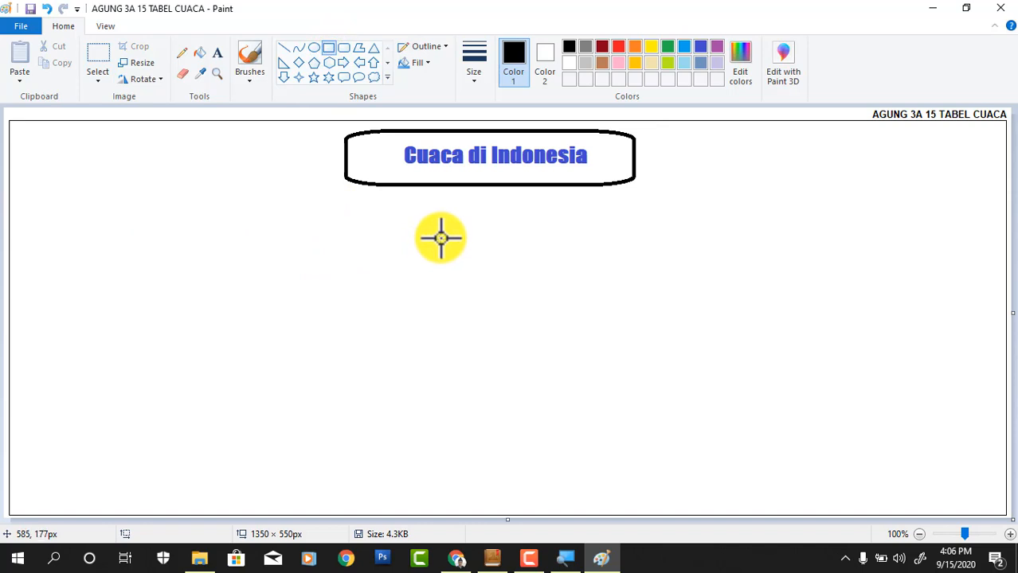
mouse_move(441, 229)
left_mouse_down()
mouse_move(416, 251)
mouse_move(287, 263)
left_mouse_up()
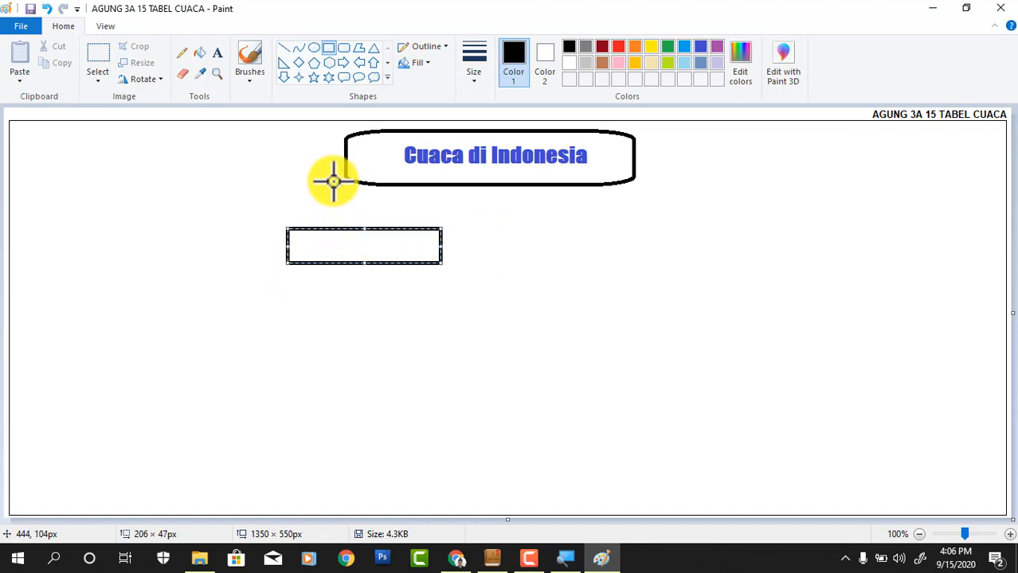
Copy the rectangle below the title and place the duplicate to its left at the same height
left_click(94, 51)
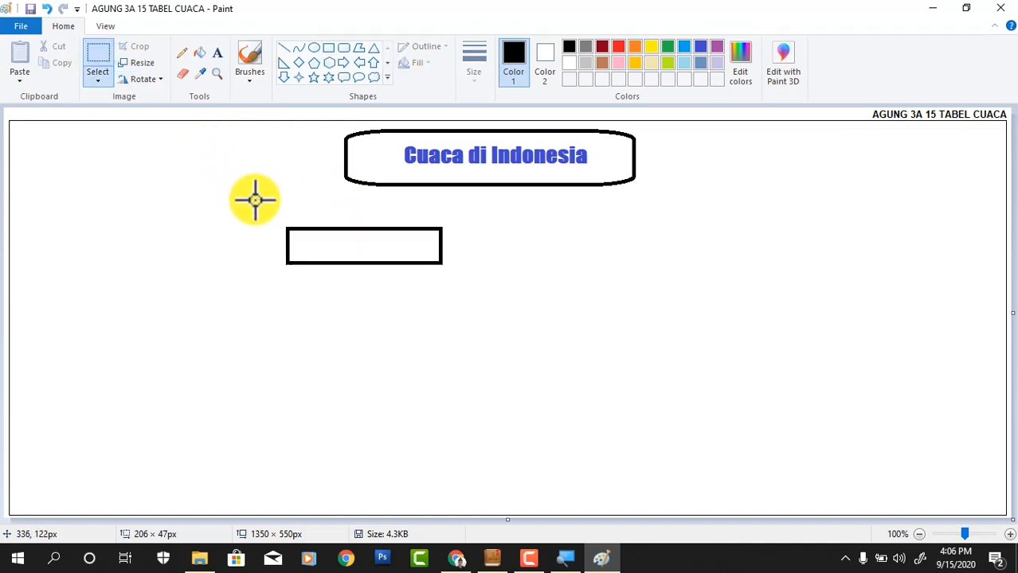
left_click_drag(256, 206, 456, 284)
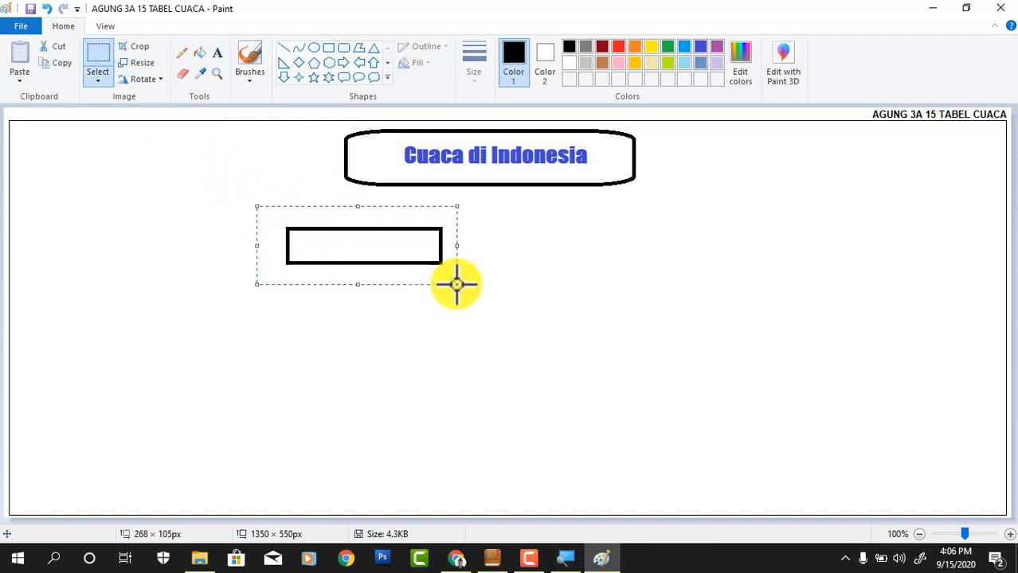
left_click(96, 80)
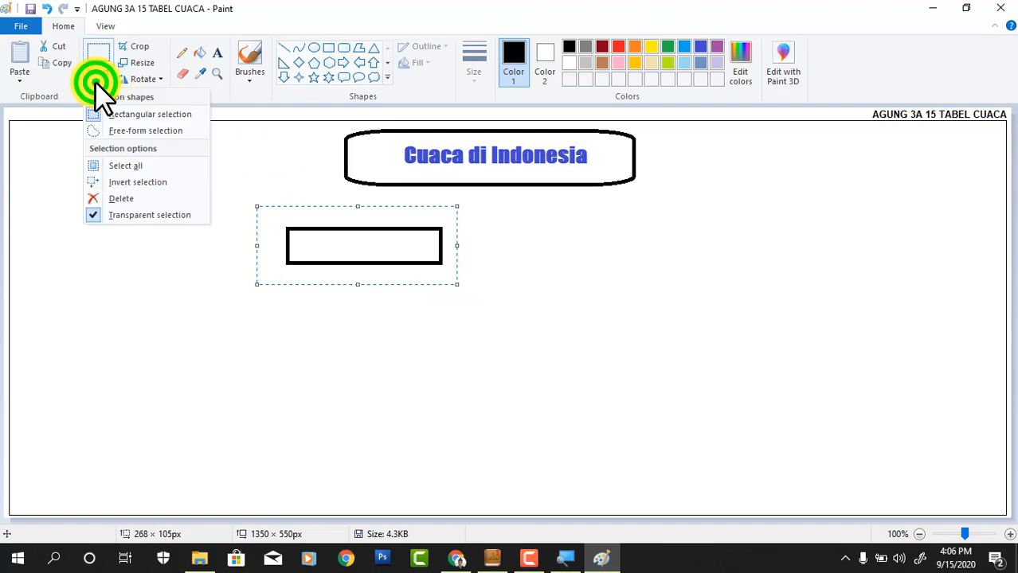
left_click(95, 82)
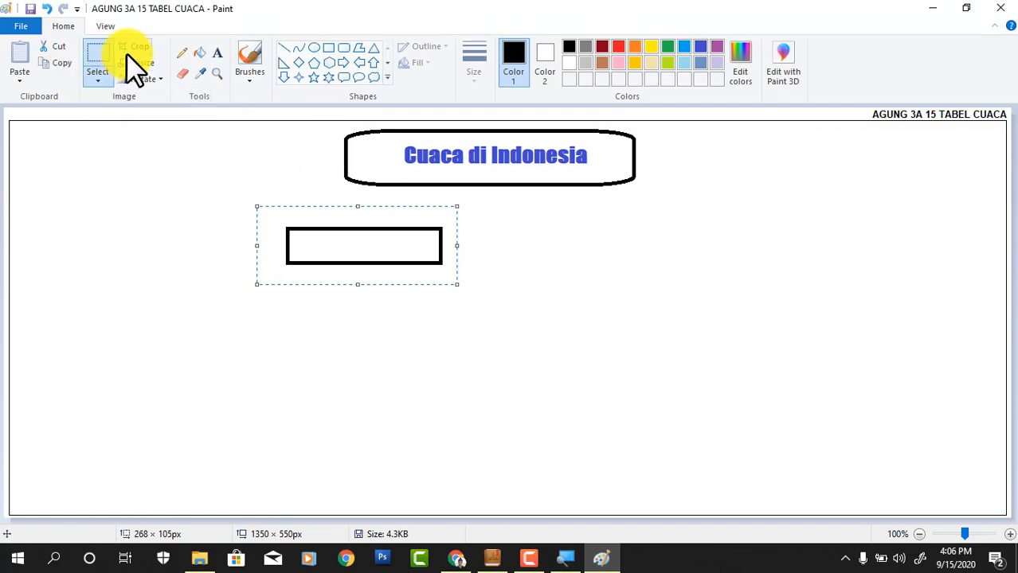
left_click(56, 60)
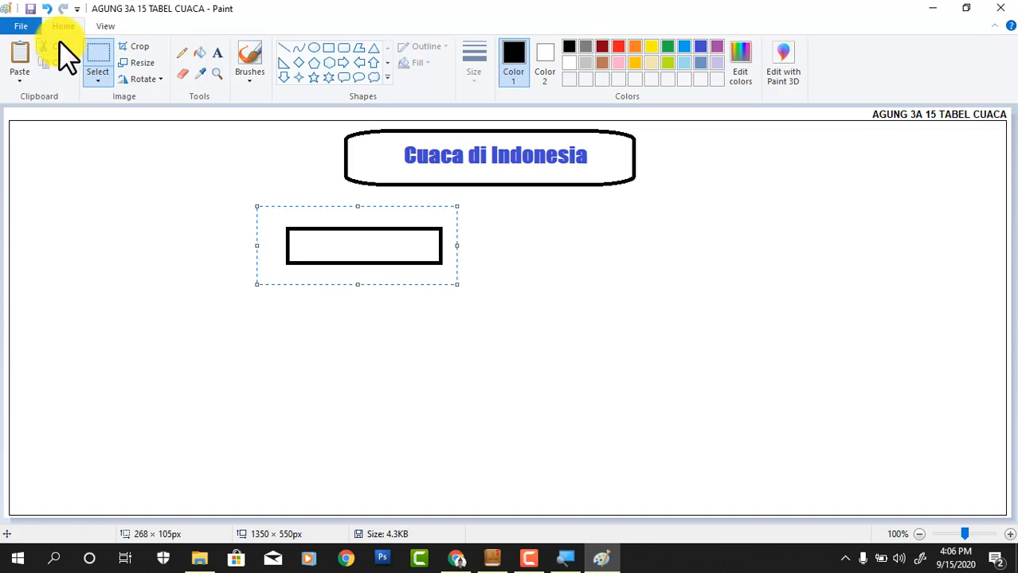
left_click(19, 56)
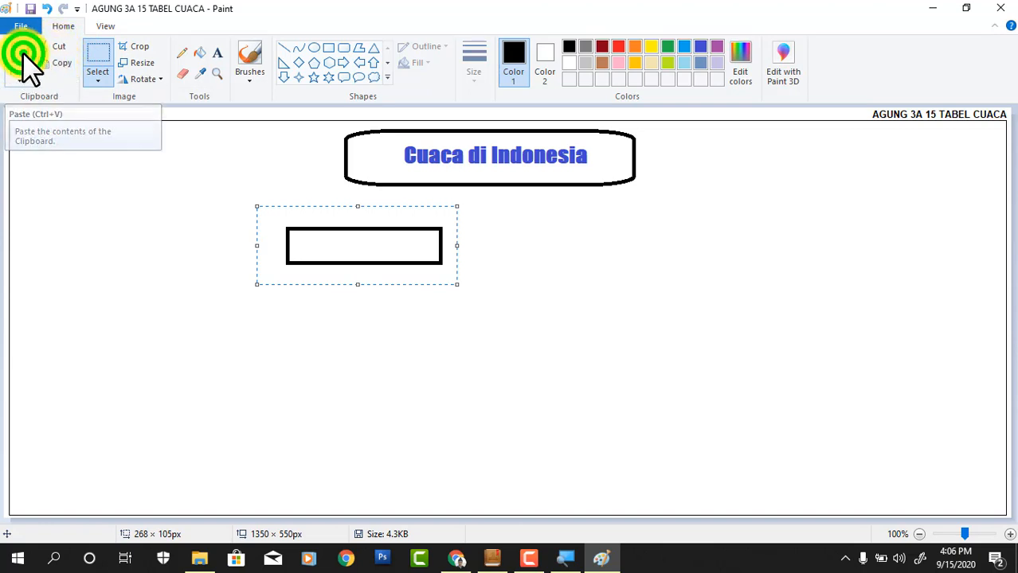
left_click_drag(141, 147, 187, 245)
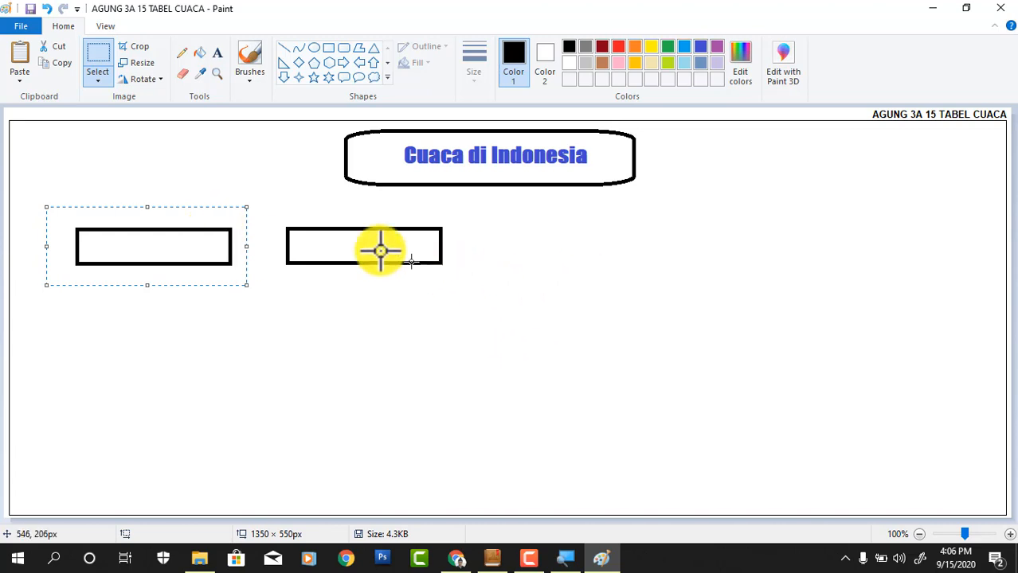
left_click(453, 297)
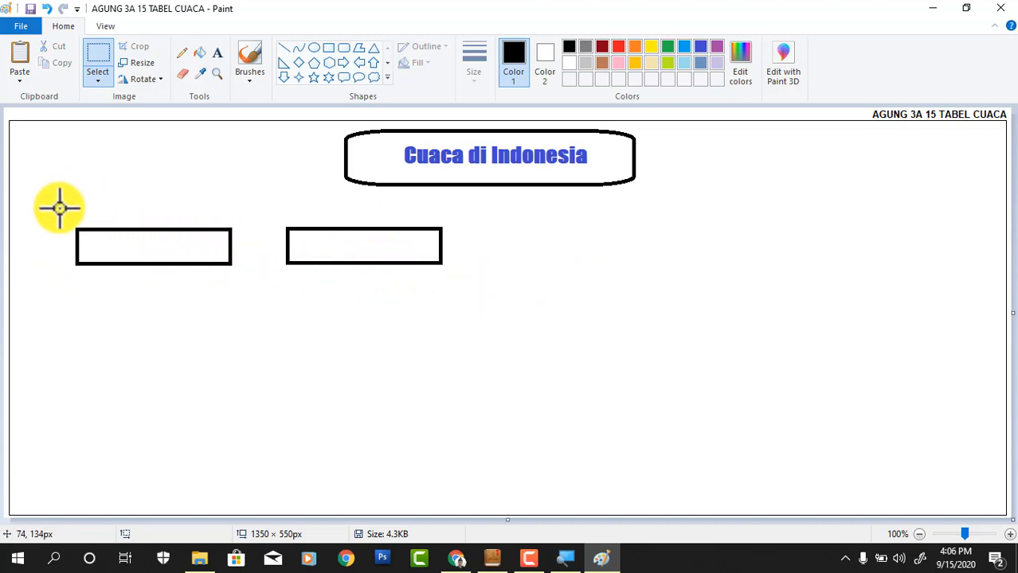
Copy the pair of rectangles and place the duplicate pair to their right, forming a row of four boxes
left_click_drag(59, 208, 470, 282)
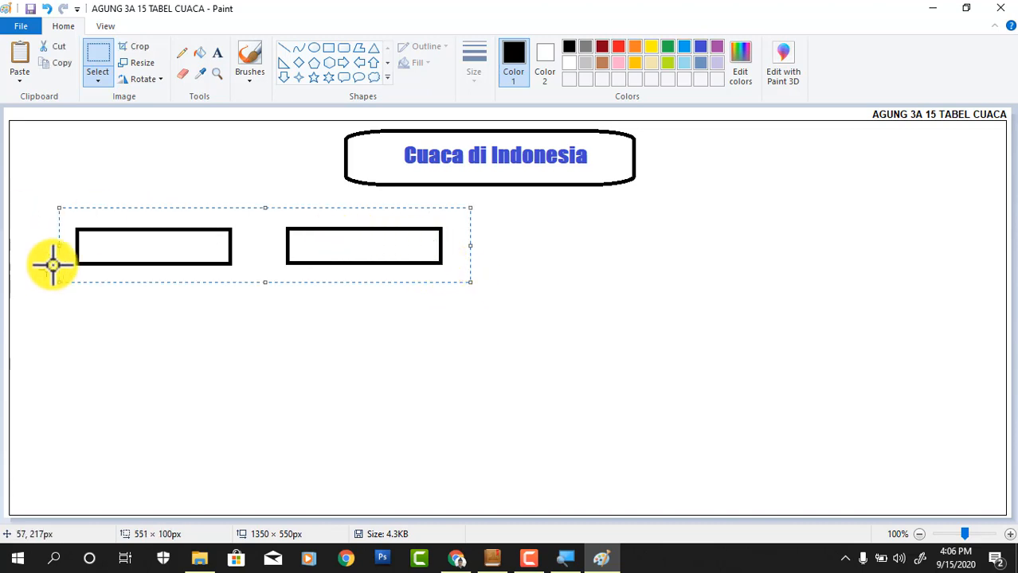
left_click(49, 58)
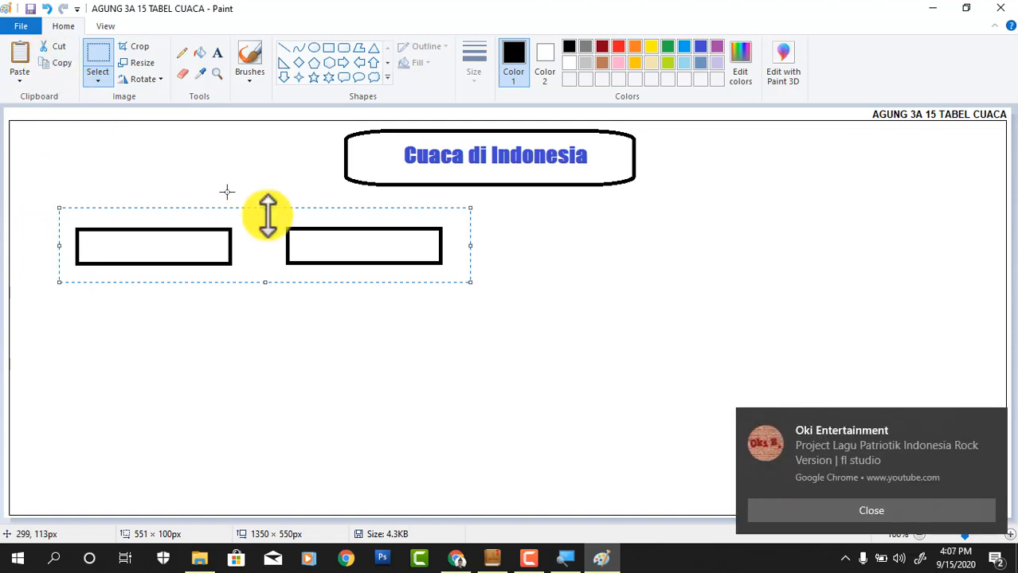
left_click(784, 508)
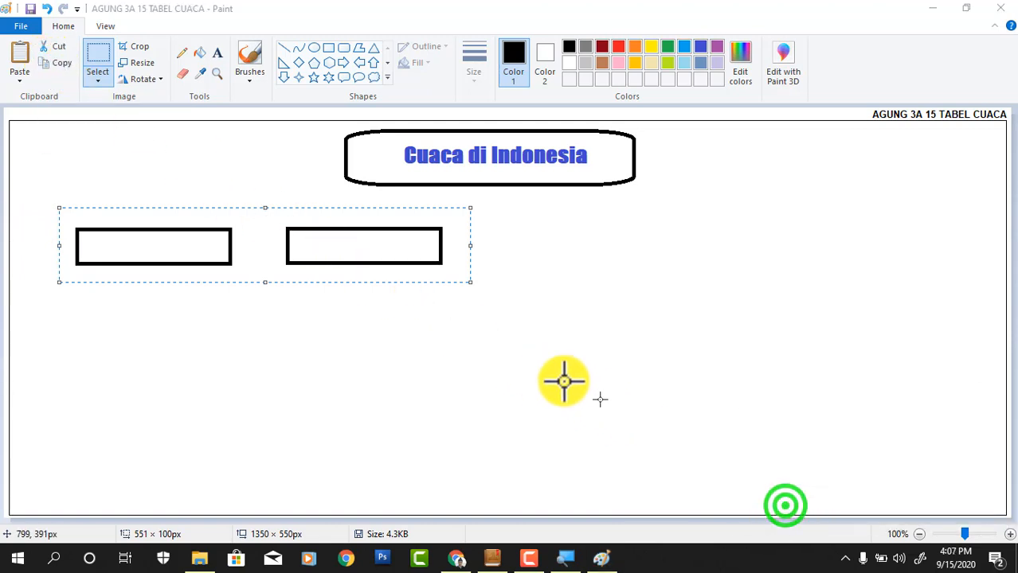
left_click(19, 54)
left_click_drag(141, 162, 637, 254)
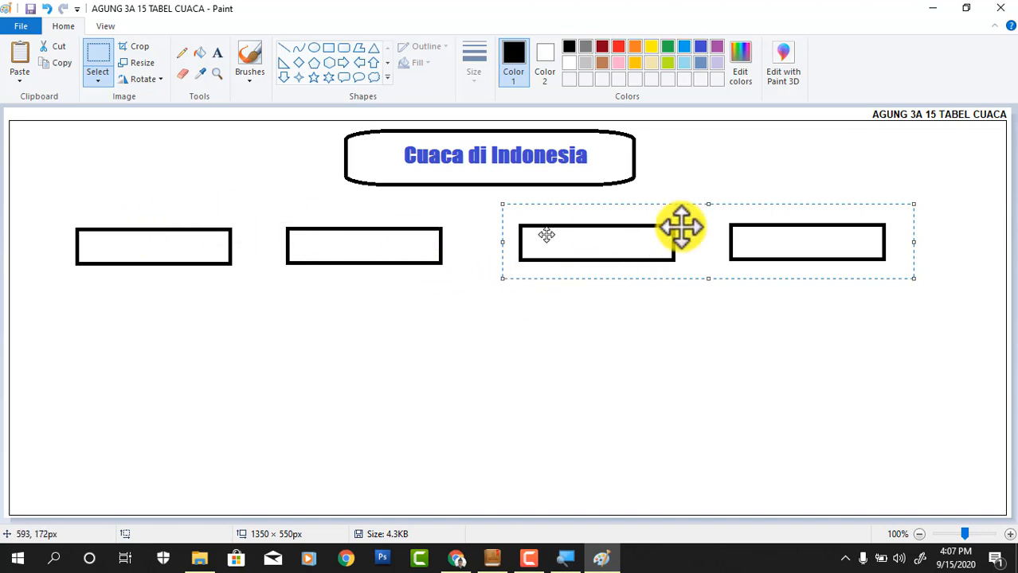
left_click(830, 294)
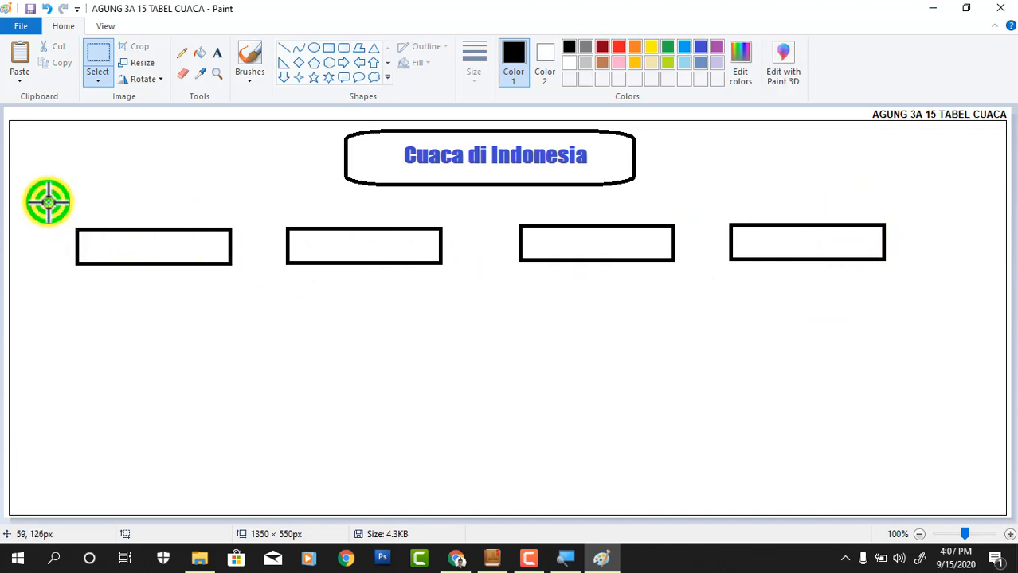
Copy the row of four rectangles and place the duplicate row directly below the first one
left_click_drag(47, 202, 920, 278)
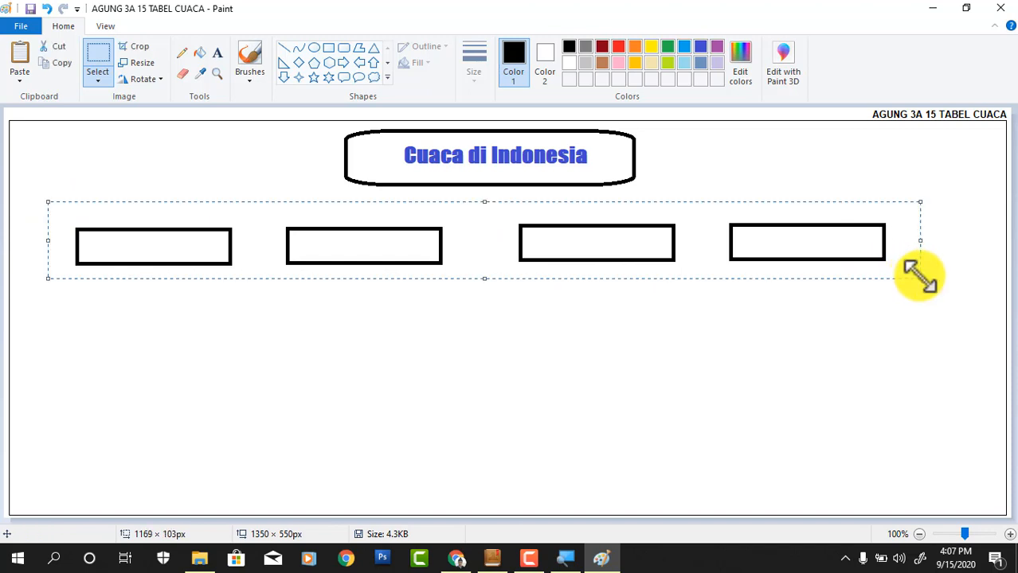
left_click(56, 61)
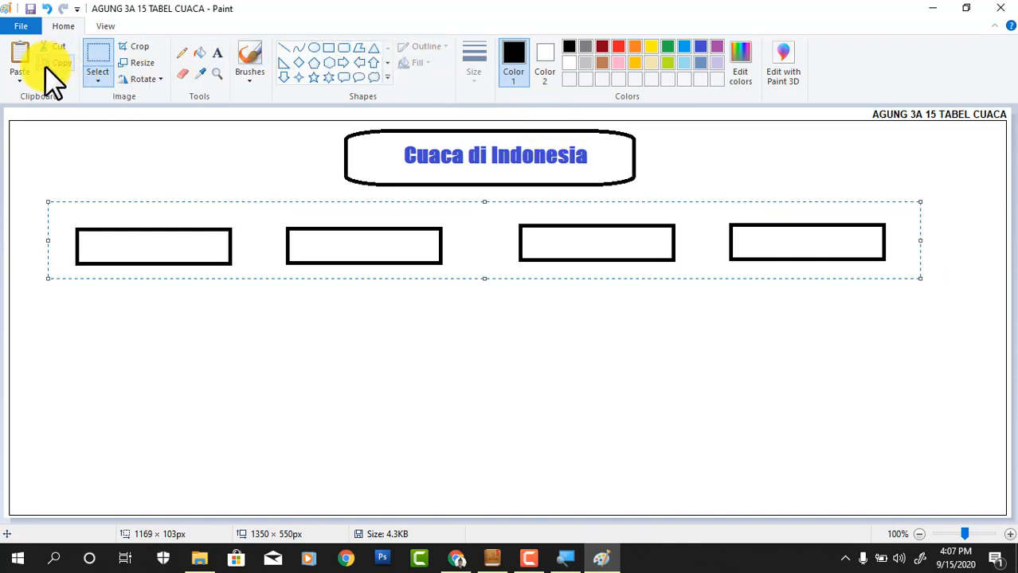
left_click(16, 57)
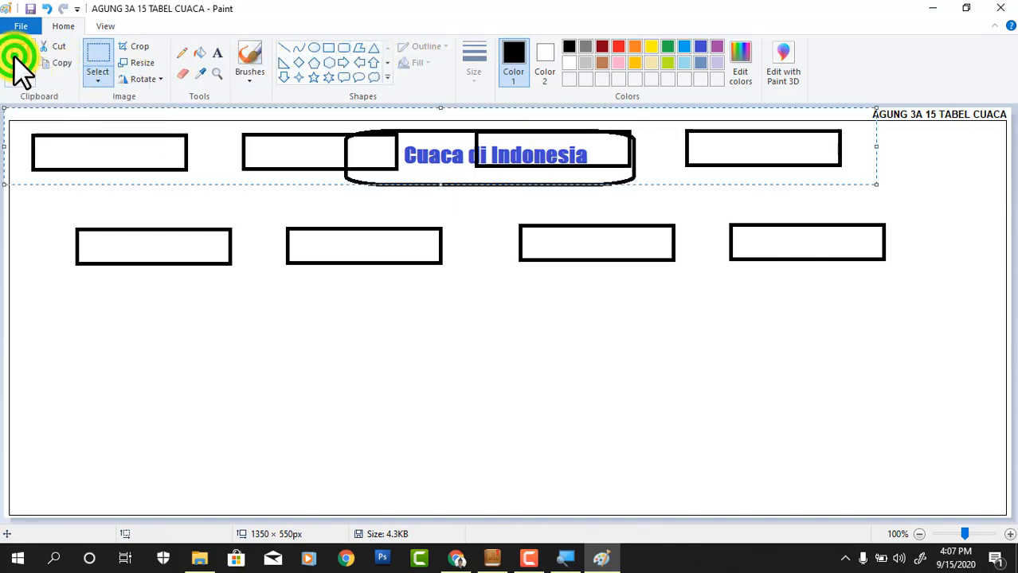
left_click_drag(341, 154, 386, 358)
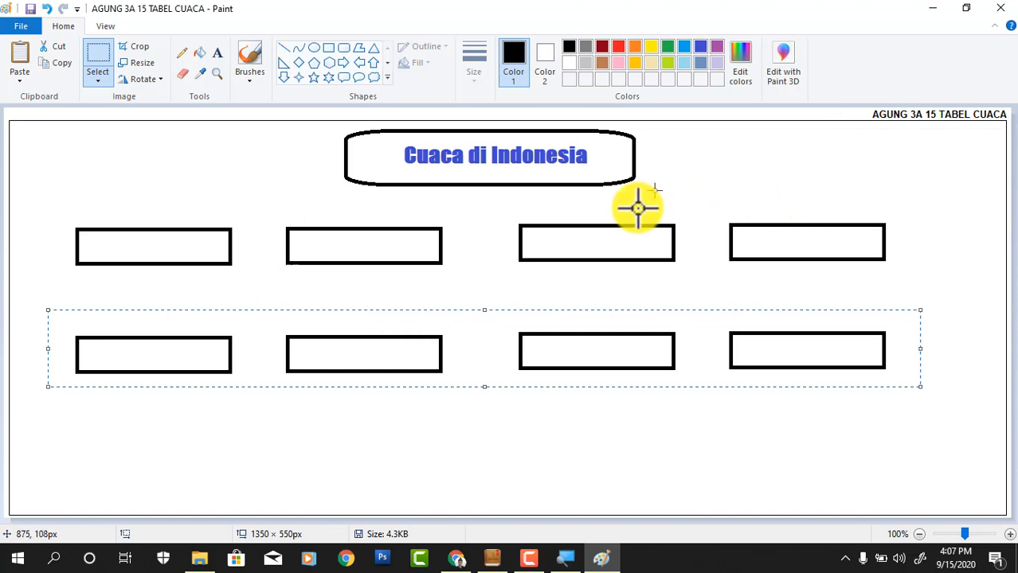
left_click(688, 211)
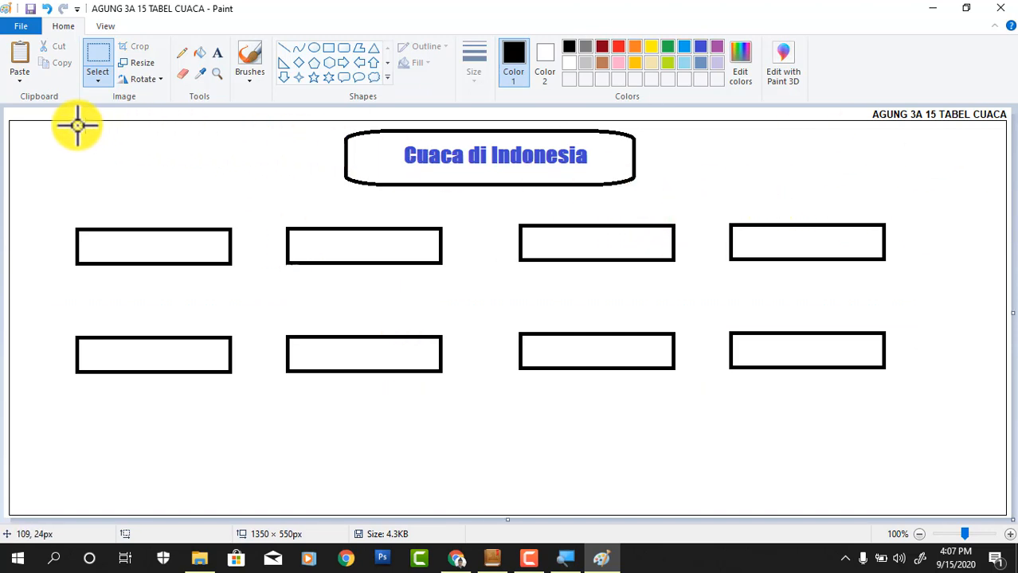
Select the title frame together with all eight boxes and move them slightly right and down within the border
left_click(93, 52)
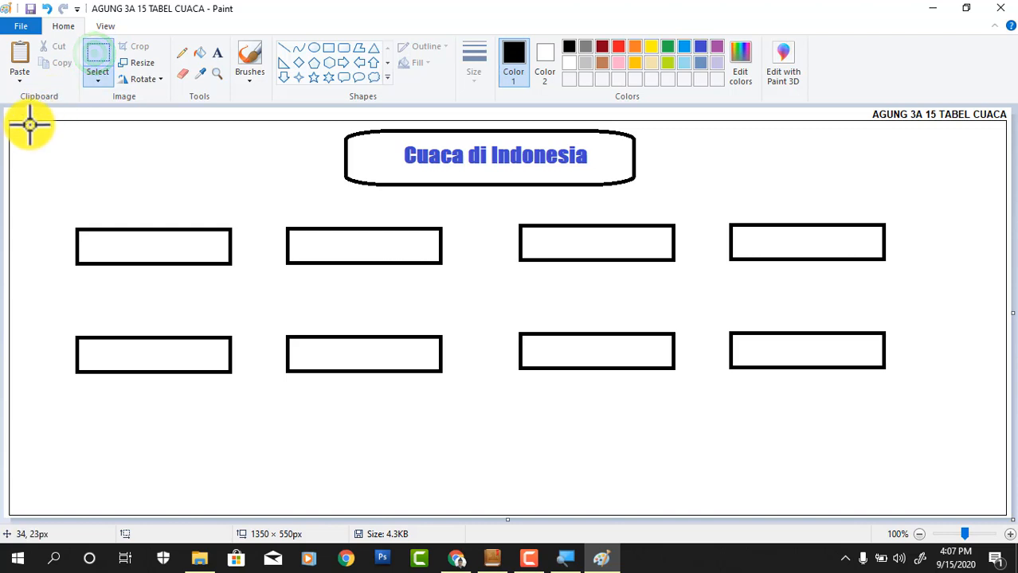
left_click_drag(29, 123, 911, 395)
left_click_drag(585, 315, 601, 329)
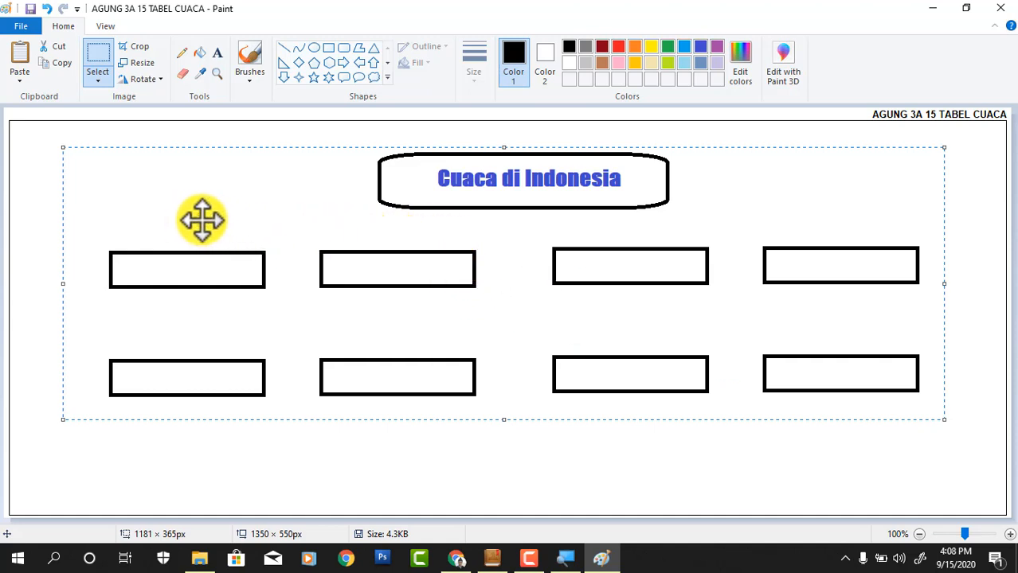
Draw a black horizontal line about 903 px long between the title frame and the upper boxes, using the second-thickest line size
left_click(283, 49)
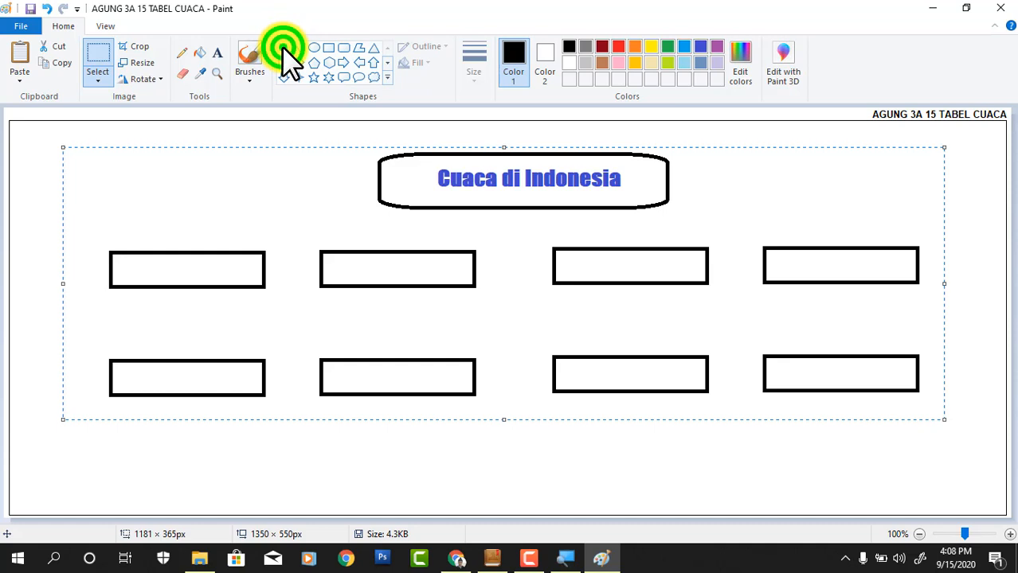
left_click(477, 57)
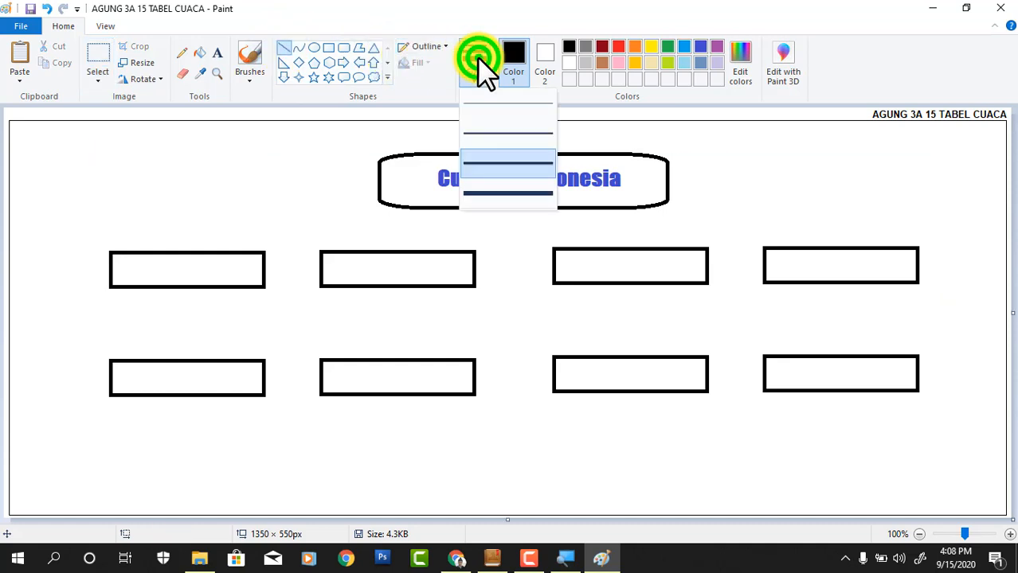
left_click(491, 167)
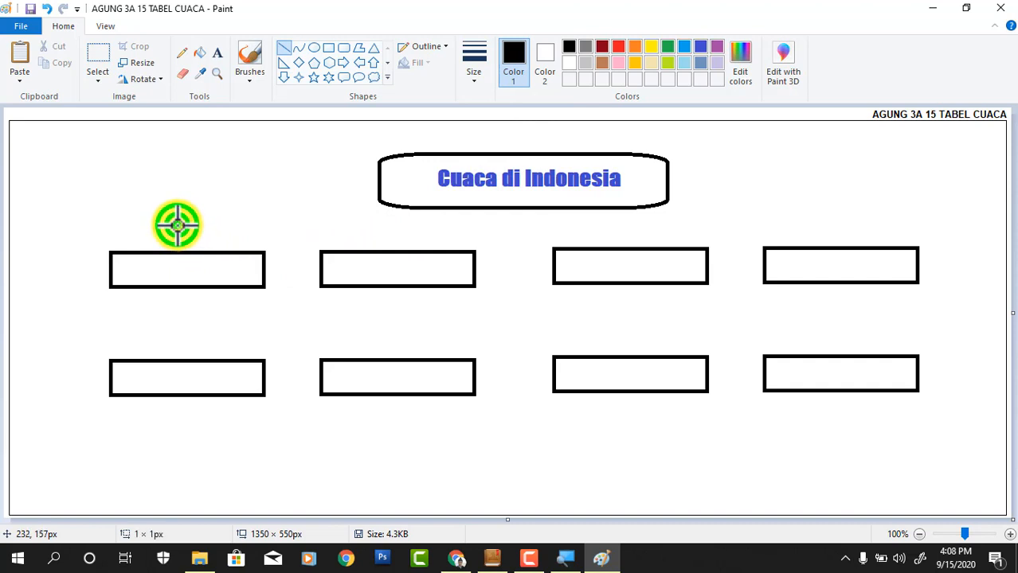
left_click_drag(176, 224, 850, 211)
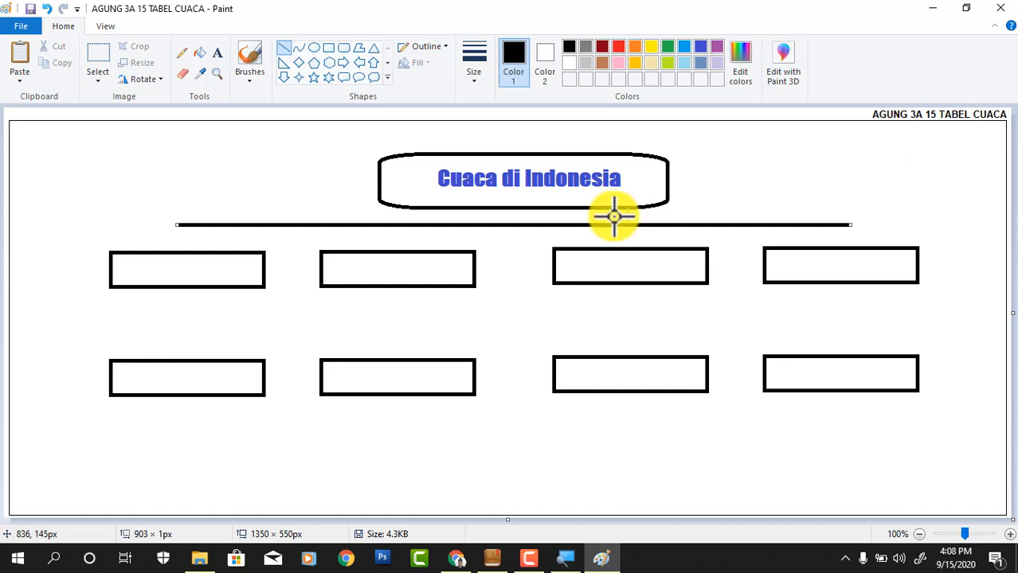
Draw four vertical lines, about 179 to 223 px long, from the horizontal line through each upper box to the lower box
left_click(282, 46)
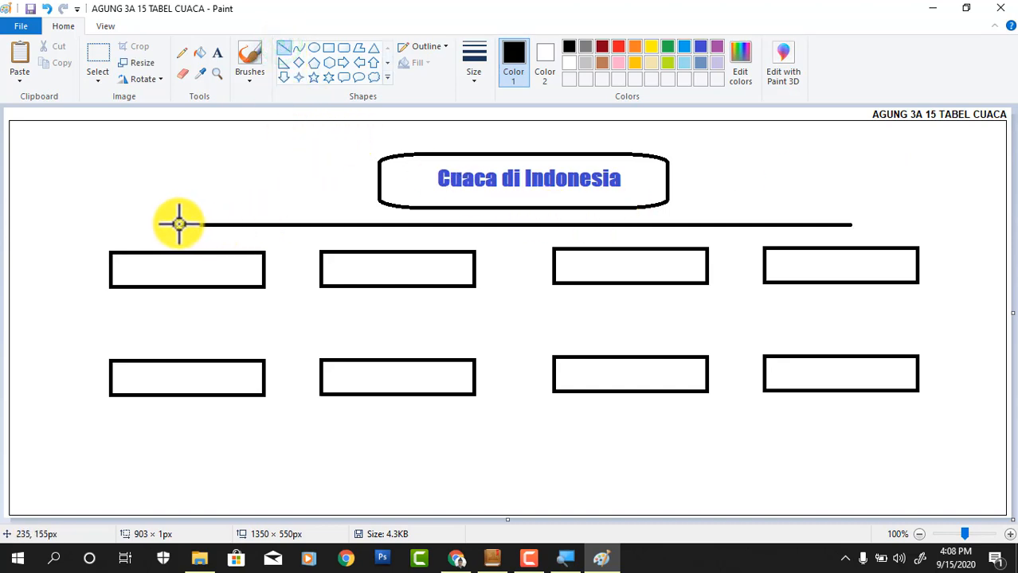
left_click_drag(176, 224, 165, 363)
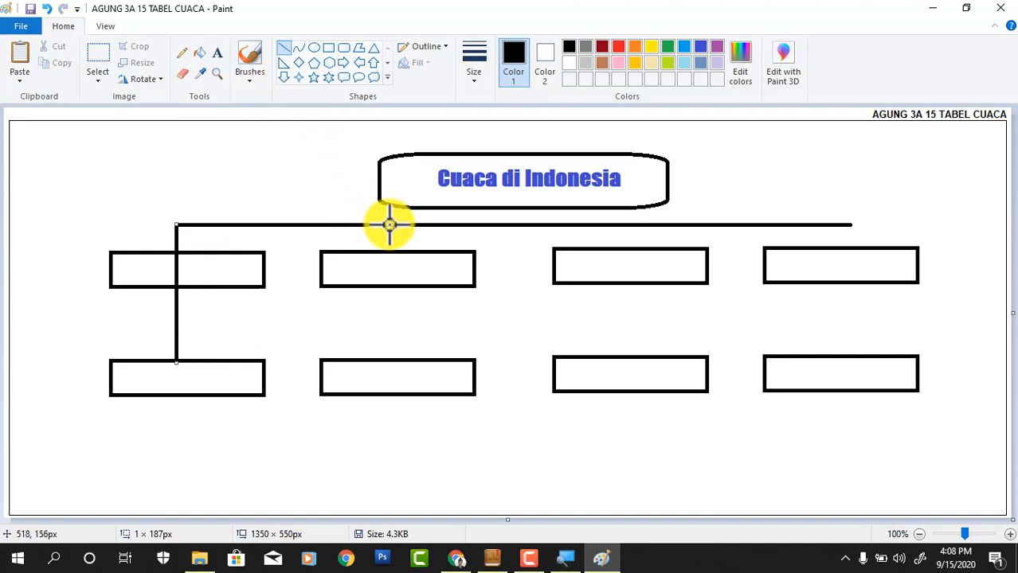
left_click_drag(389, 225, 391, 355)
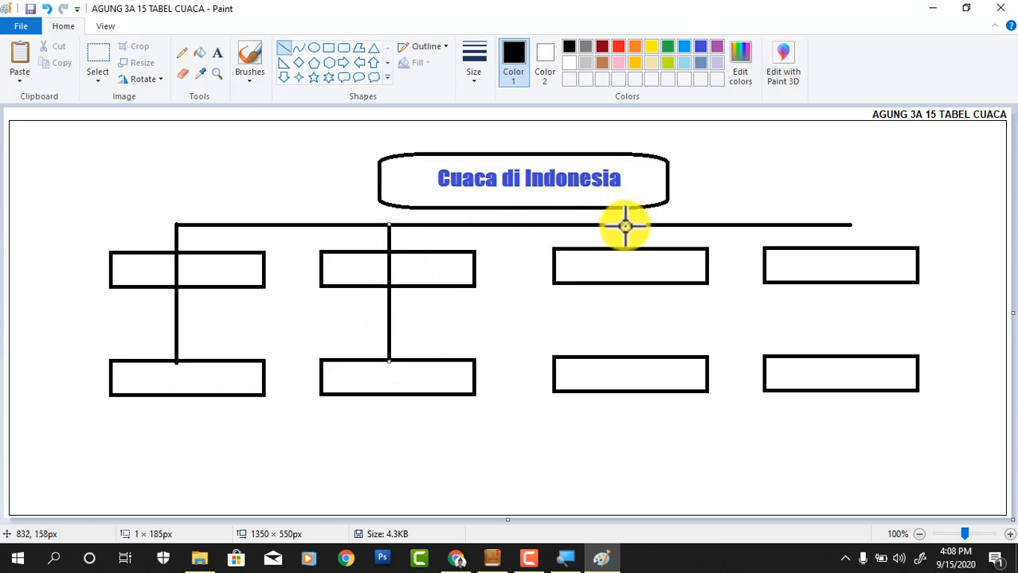
left_click_drag(626, 225, 650, 390)
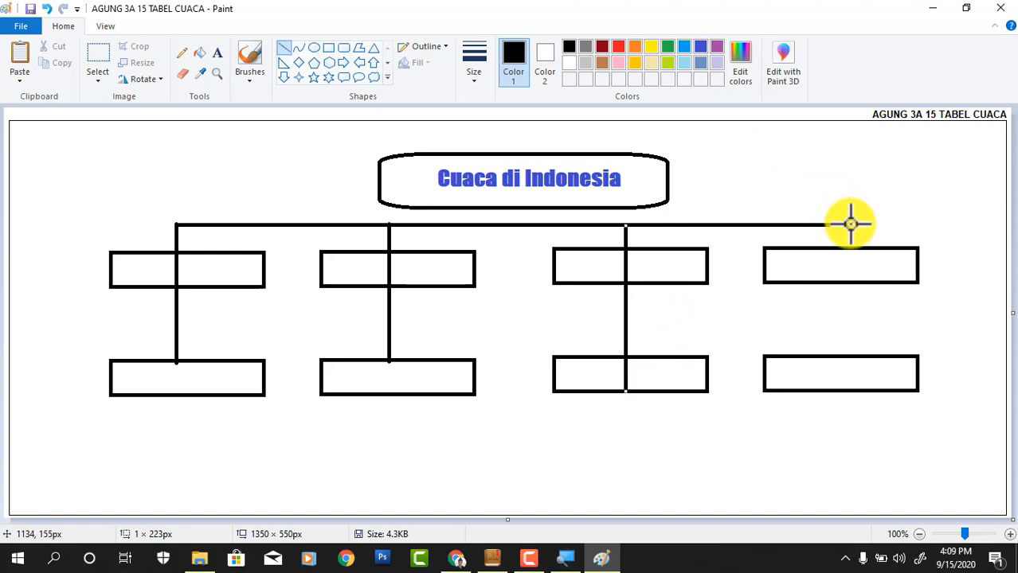
left_click_drag(852, 226, 839, 358)
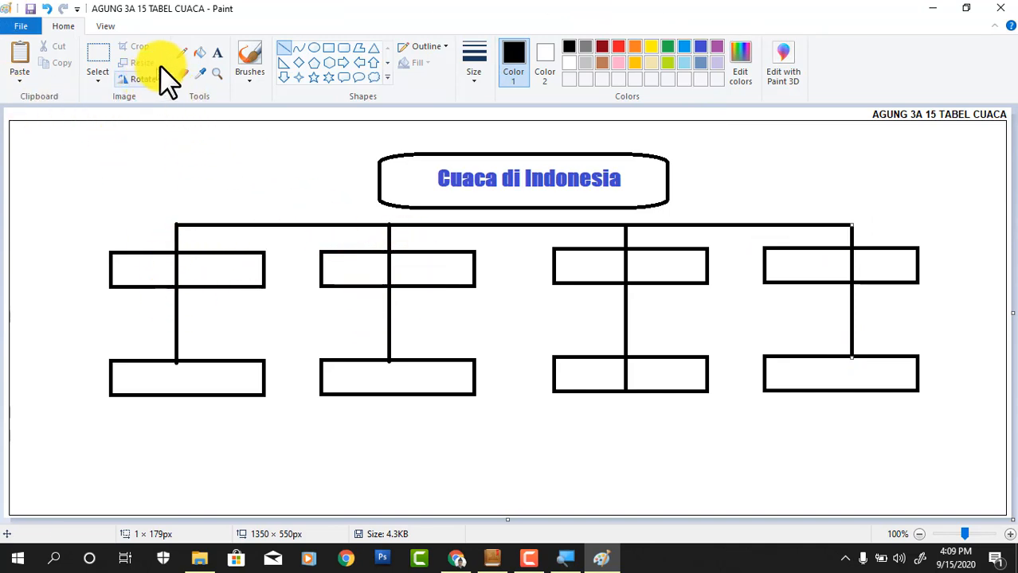
Switch to the Eraser and set it to the thickest size
left_click(183, 74)
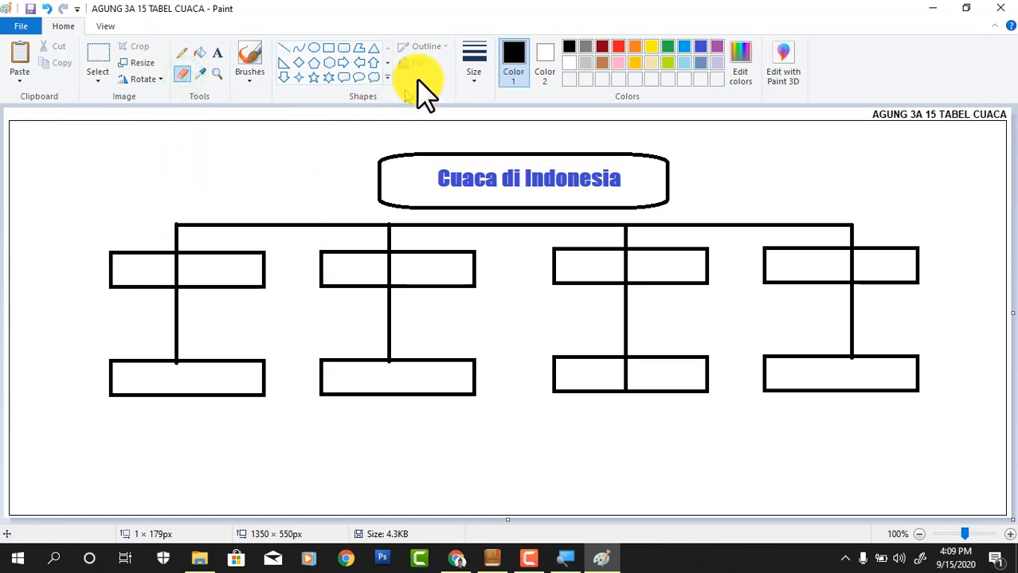
left_click(465, 71)
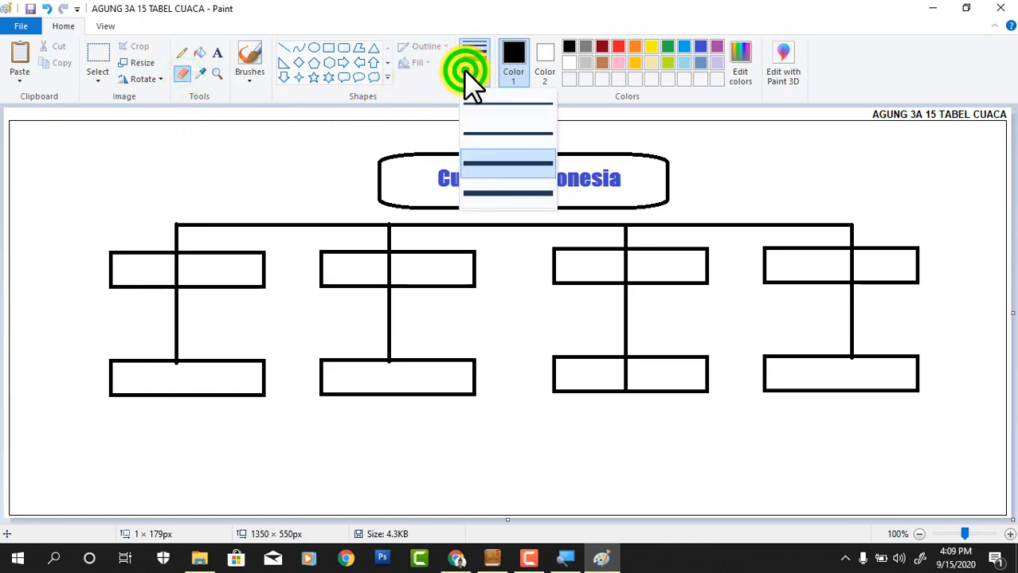
left_click(472, 192)
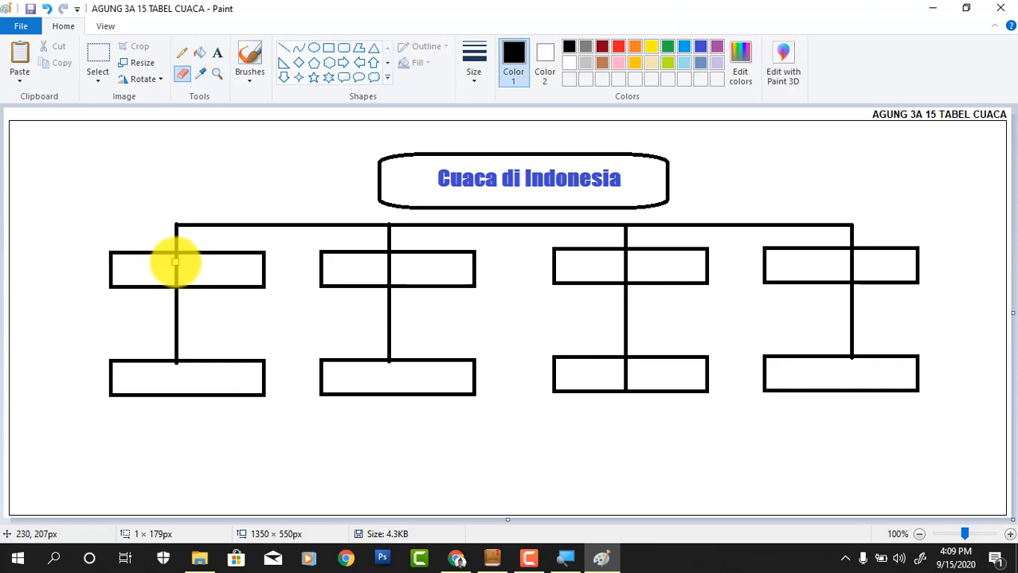
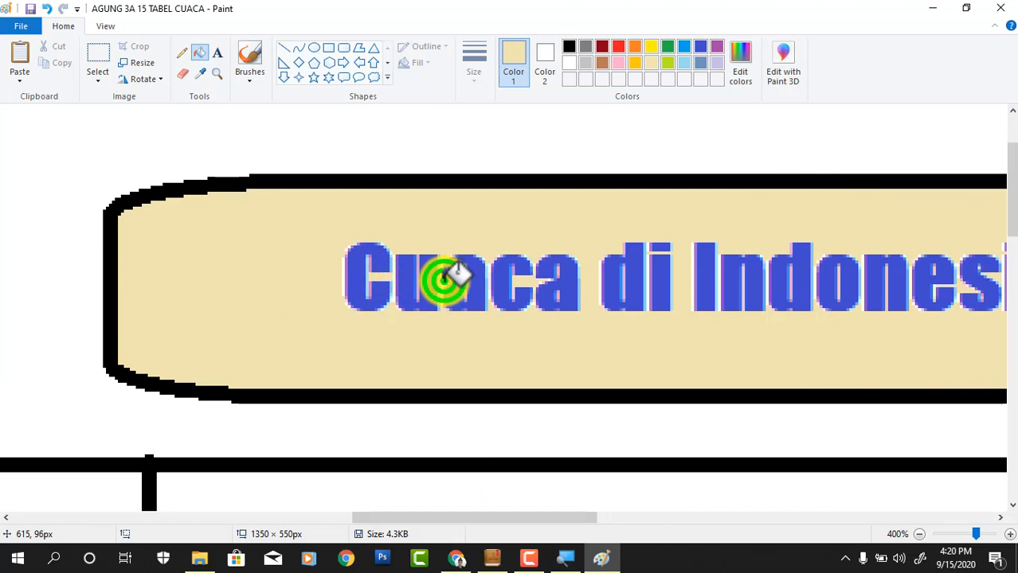
Fill the small enclosed gaps inside the letters of the title "Cuaca di Indonesia" with the frame's light yellow
left_click(531, 278)
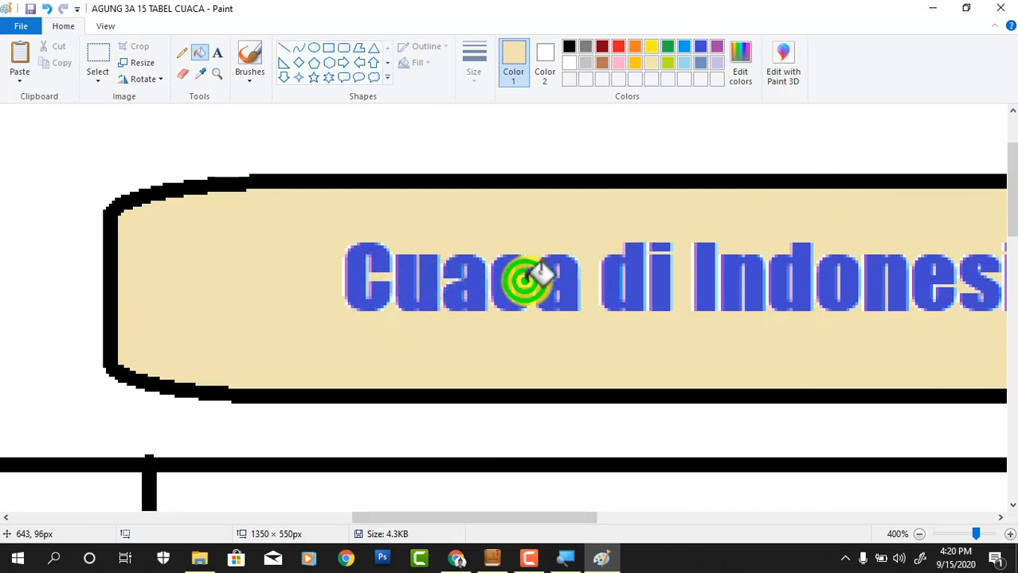
left_click(528, 279)
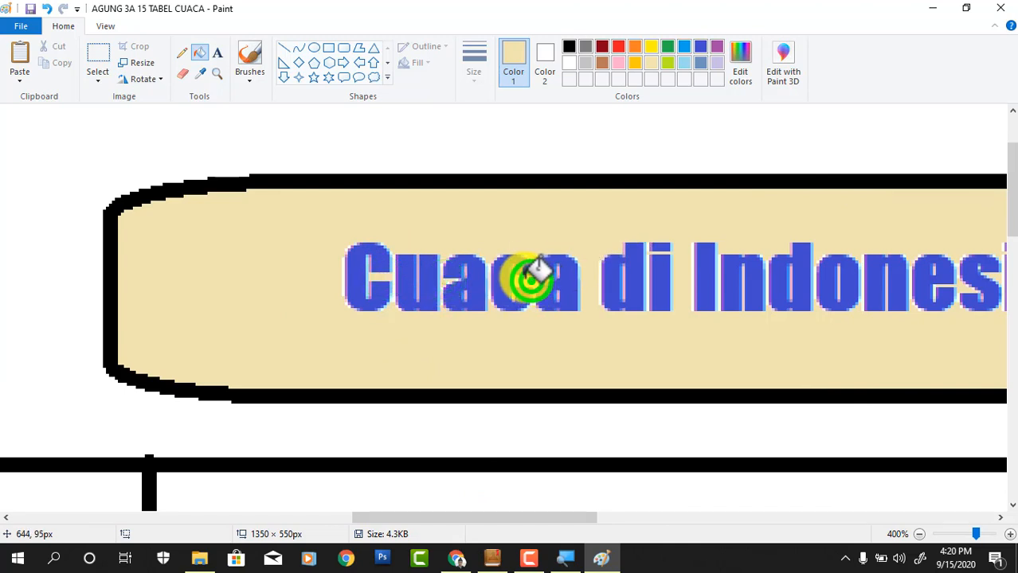
left_click(520, 278)
left_click(535, 280)
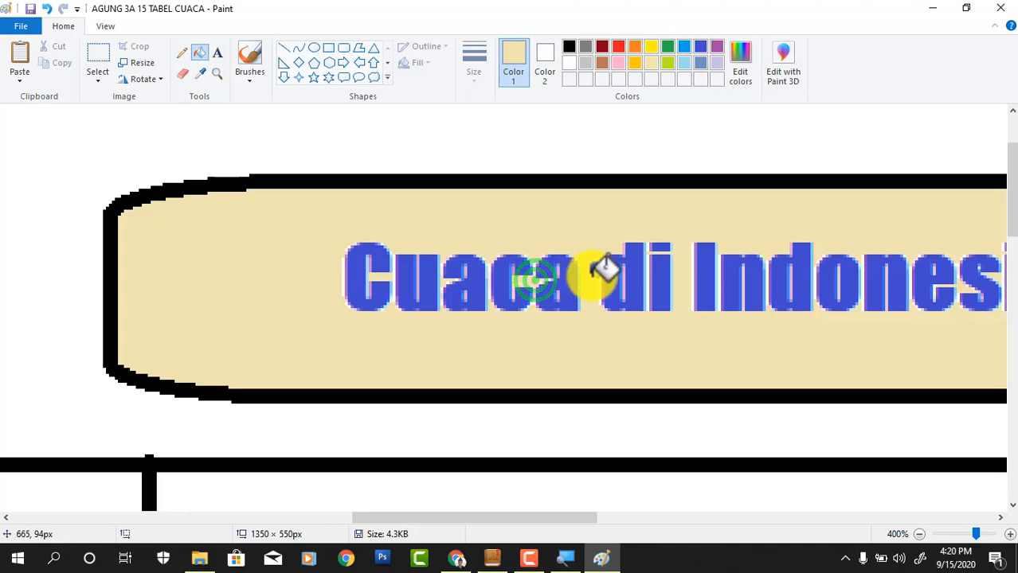
scroll(604, 268, "down", 2)
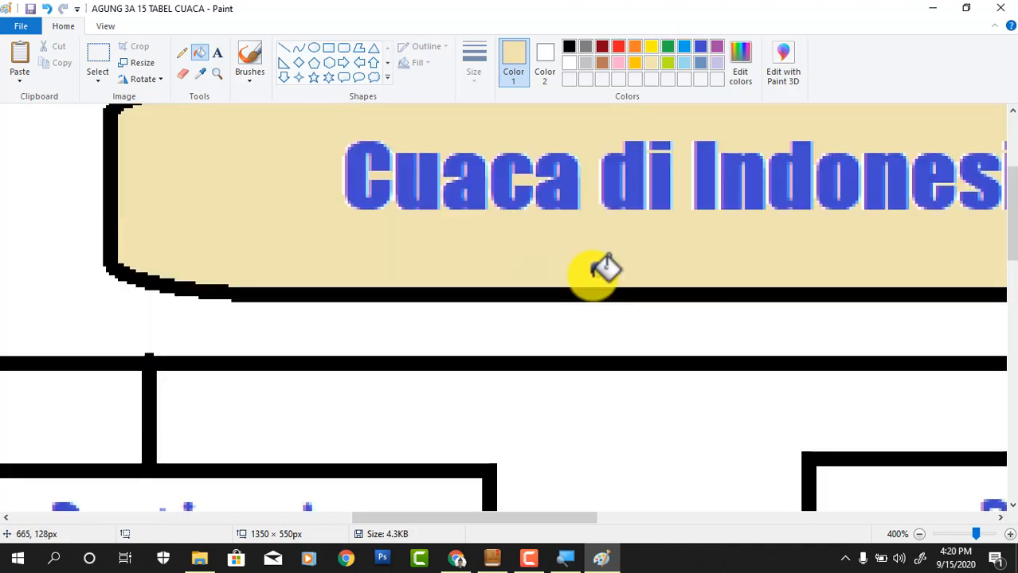
Fill the Medan, Pontianak, Bandung and Manado name boxes with yellow
left_click(918, 532)
left_click(918, 532)
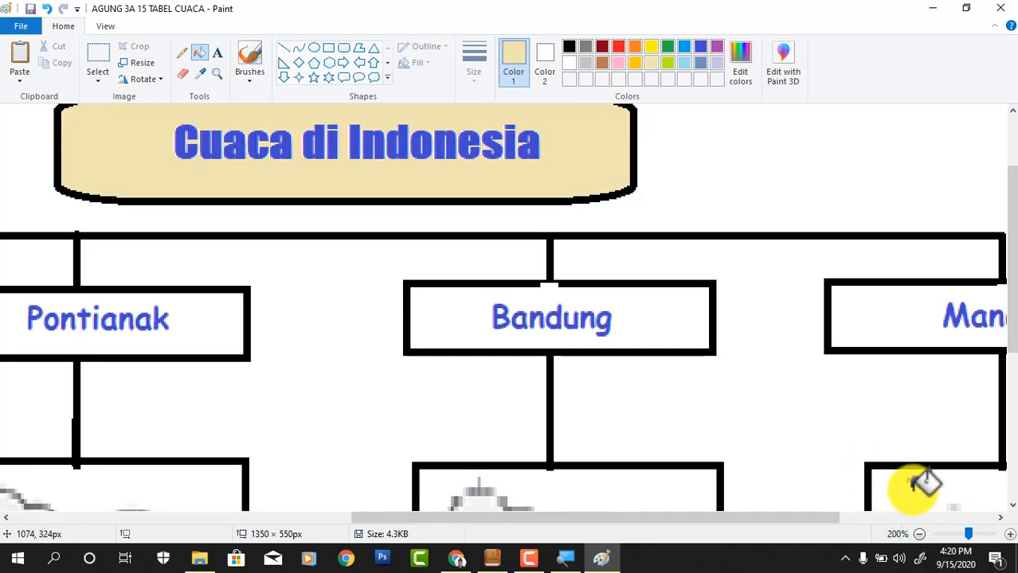
left_click(918, 533)
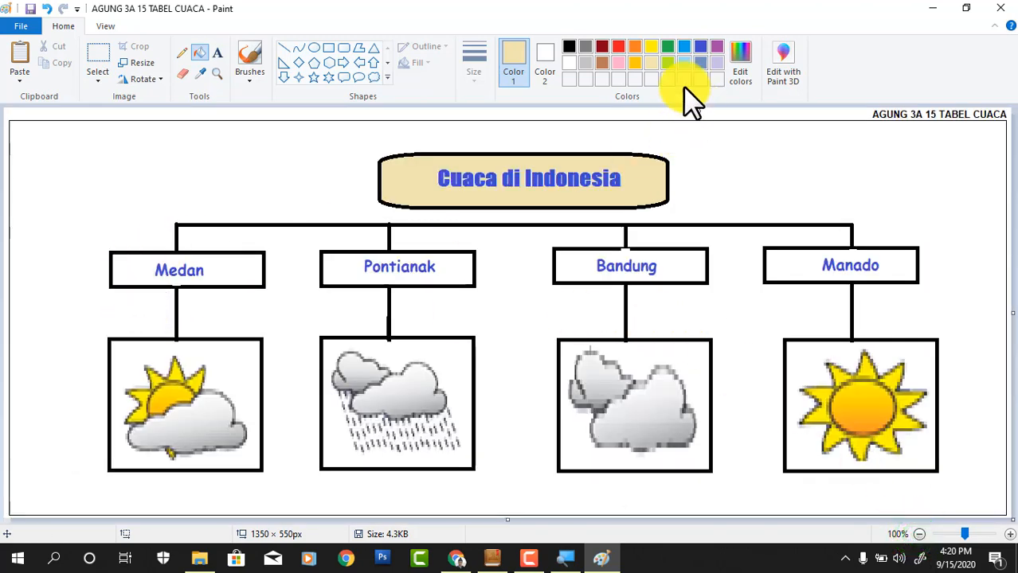
left_click(651, 48)
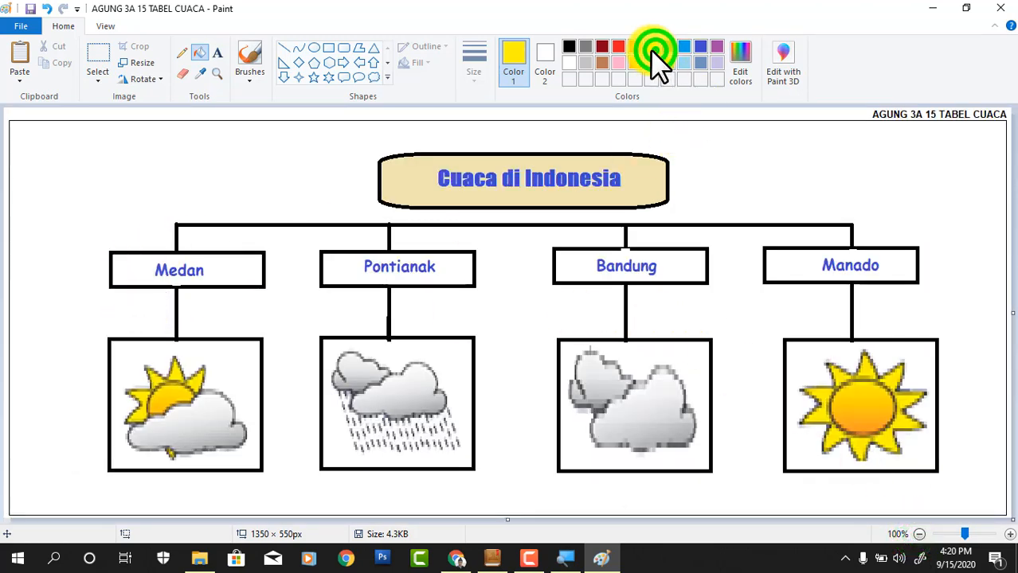
left_click(221, 275)
left_click(340, 264)
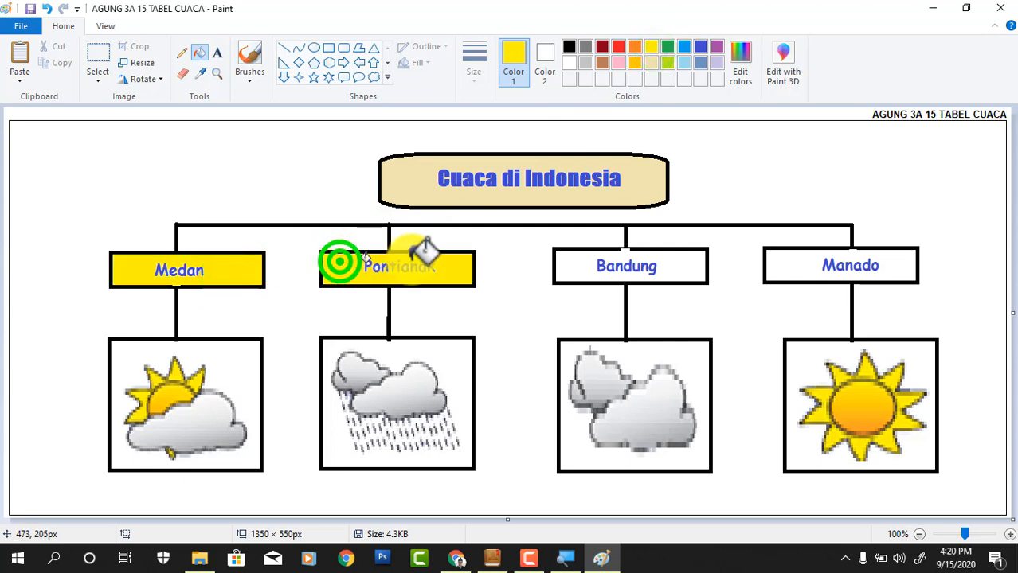
left_click(579, 266)
left_click(788, 256)
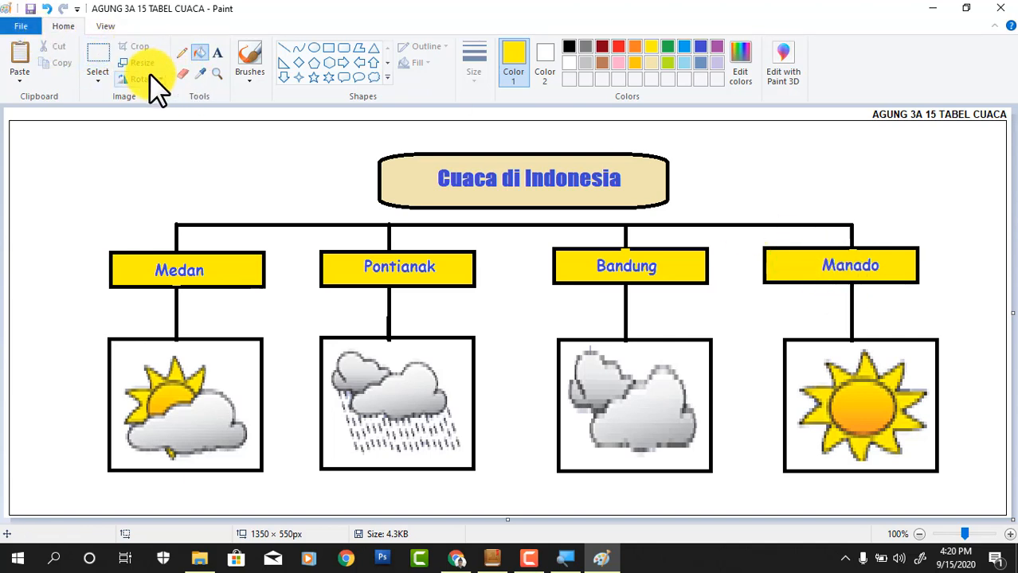
Fill the enclosed gaps inside the letters of "Medan" with yellow, undoing the stray fill that colours a letter
left_click(217, 72)
left_click(194, 256)
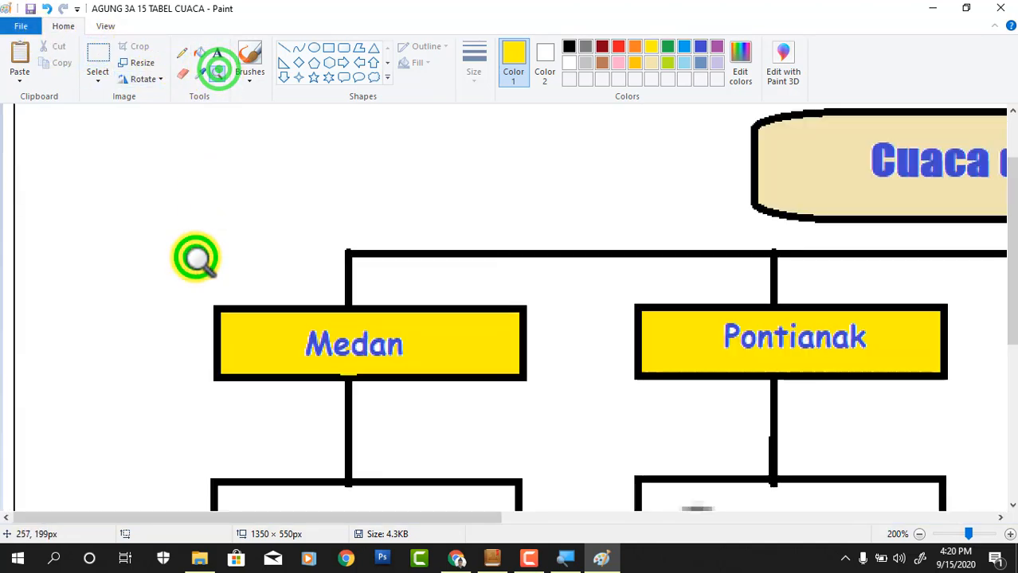
left_click(345, 315)
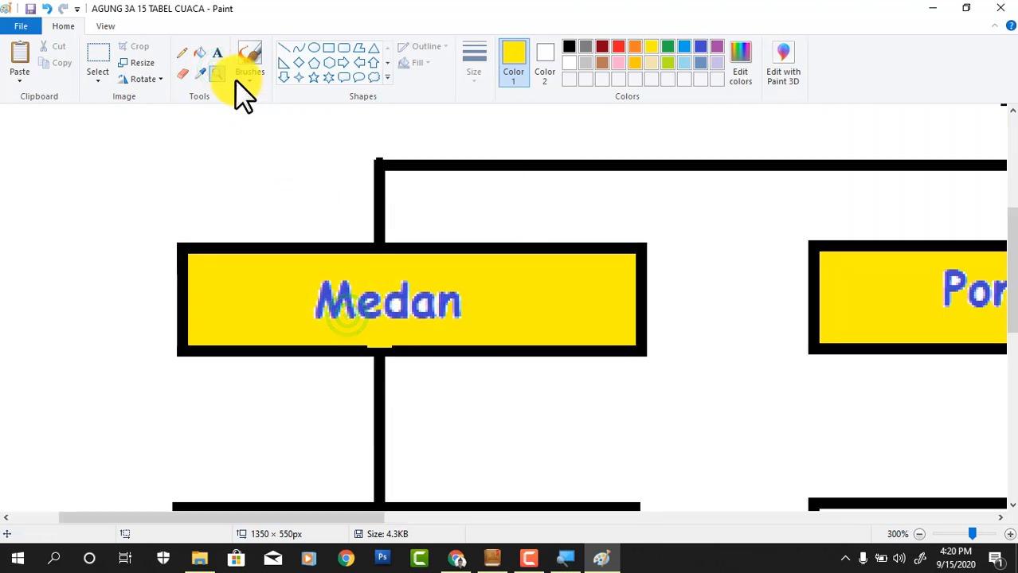
left_click(394, 302)
left_click(420, 304)
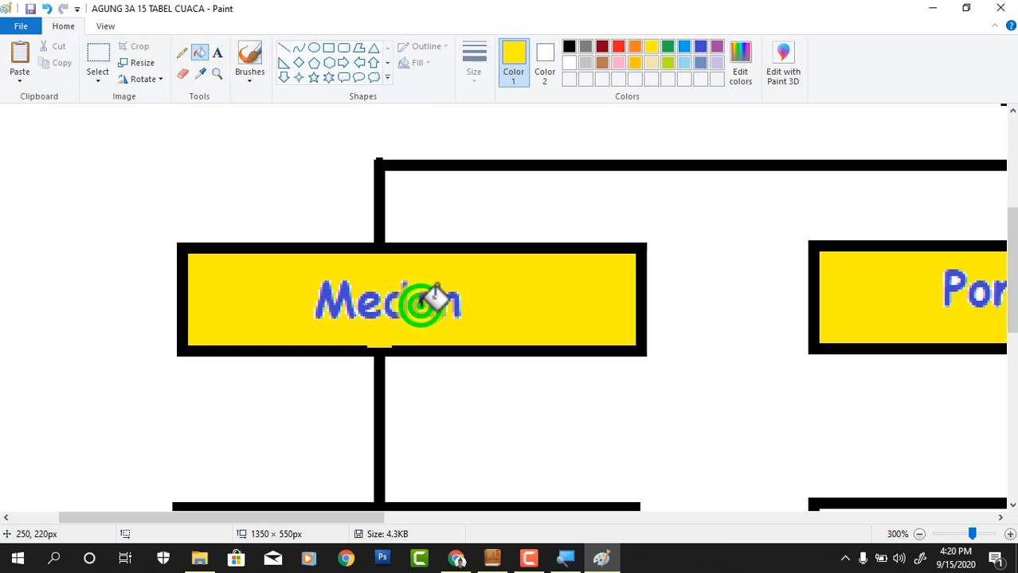
key("ctrl+z")
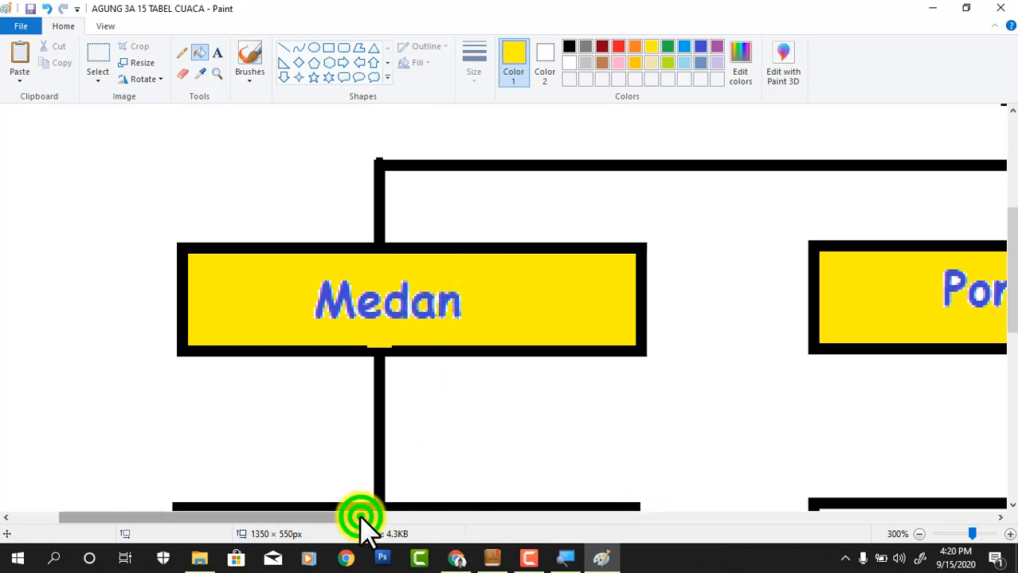
Fill the enclosed gaps inside the letters of "Pontianak" with yellow
left_click_drag(363, 518, 549, 528)
left_click(422, 282)
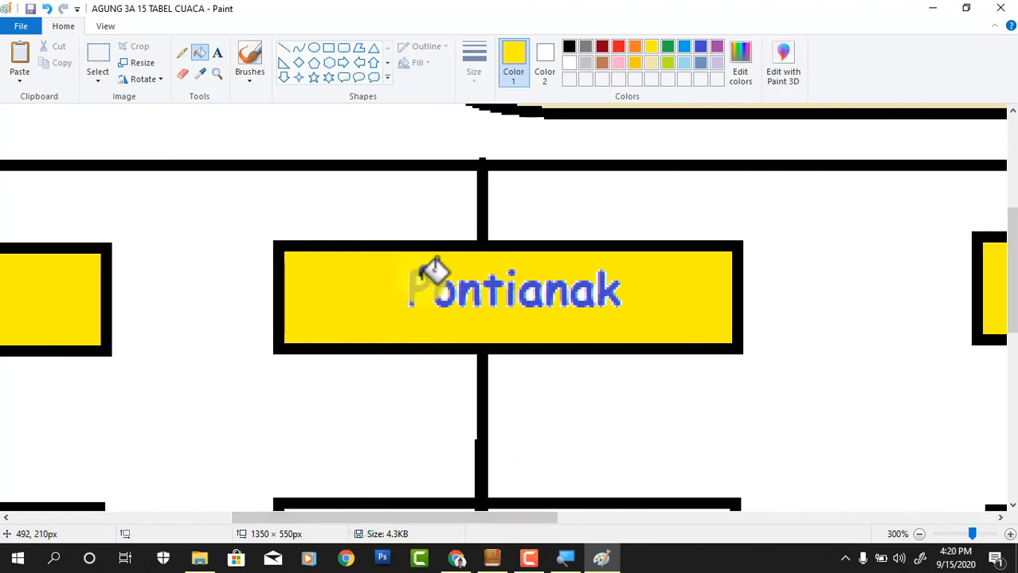
left_click(443, 293)
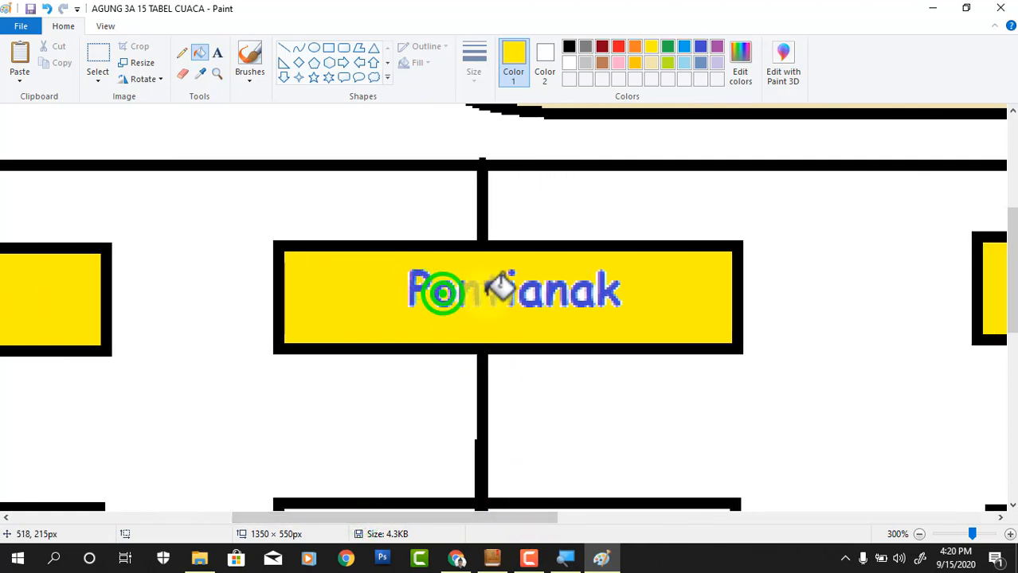
left_click(527, 293)
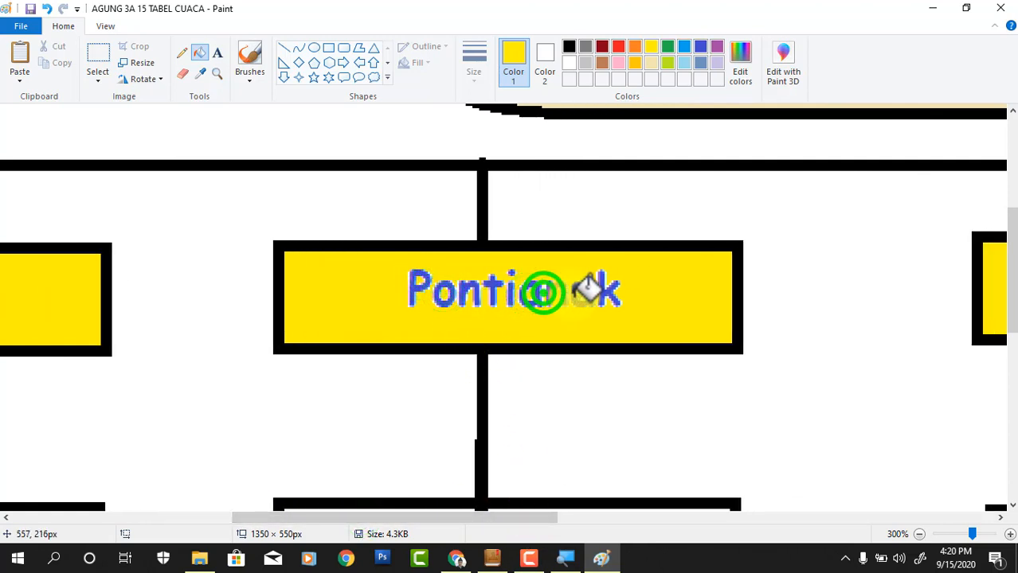
left_click(584, 294)
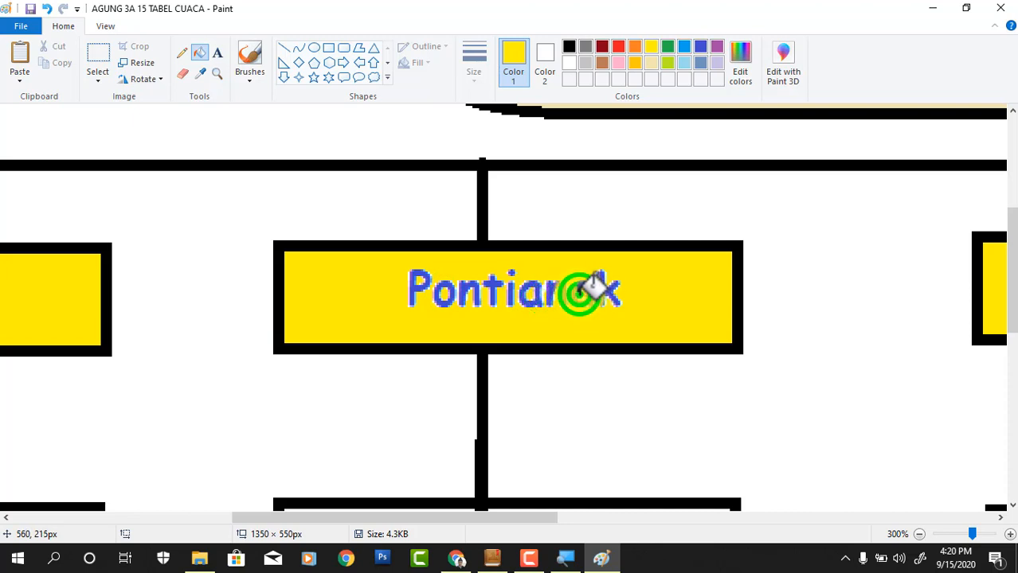
left_click(593, 292)
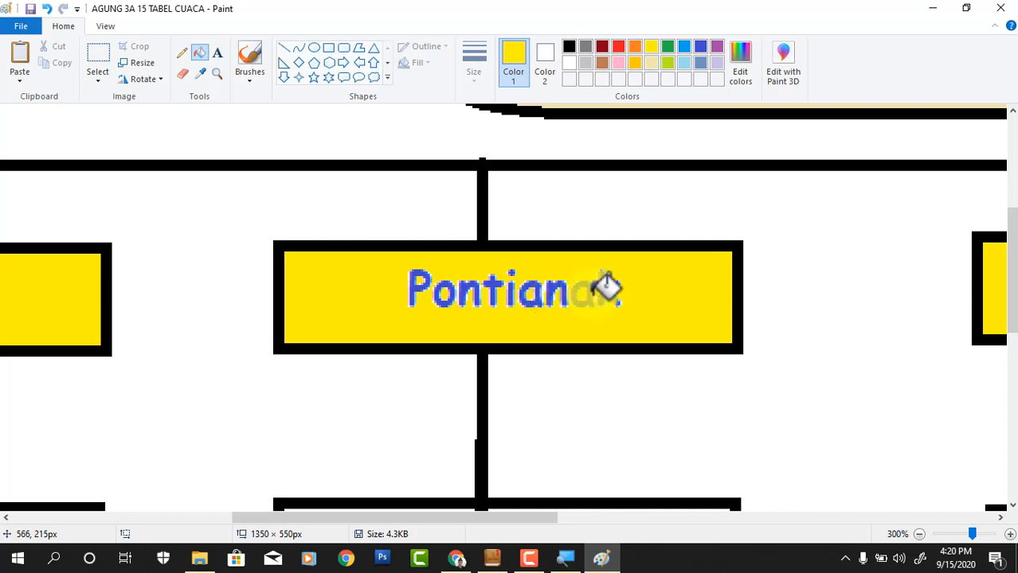
left_click(603, 291)
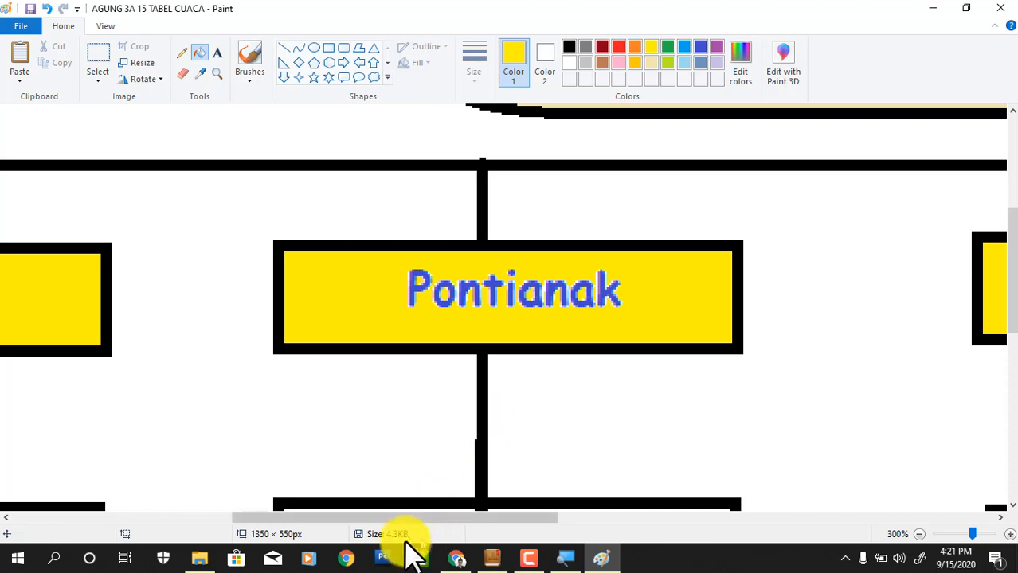
Fill the enclosed gaps inside the letters of "Bandung" with yellow, undoing any fill that colours a letter itself
left_click_drag(413, 518, 625, 518)
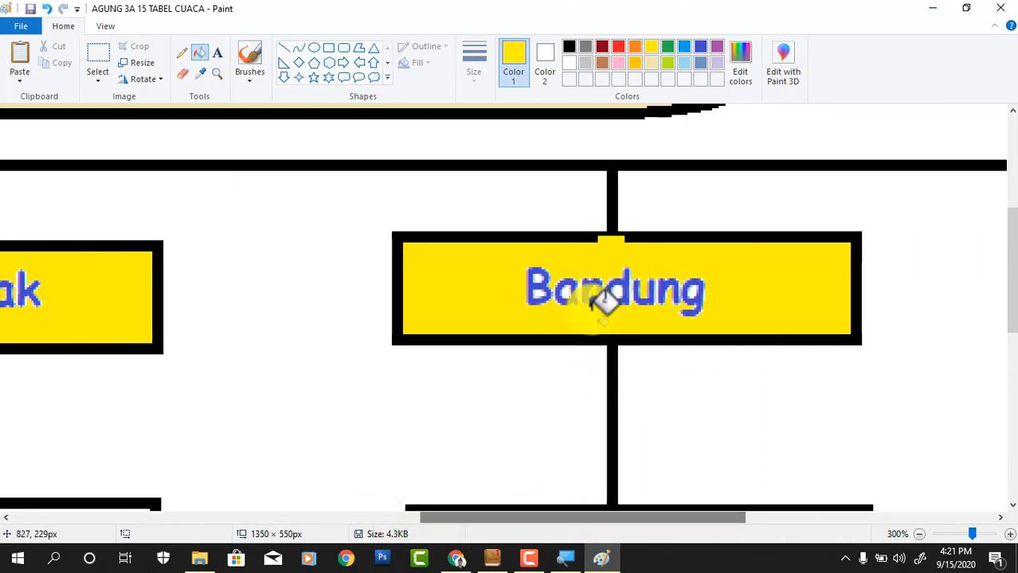
left_click(561, 283)
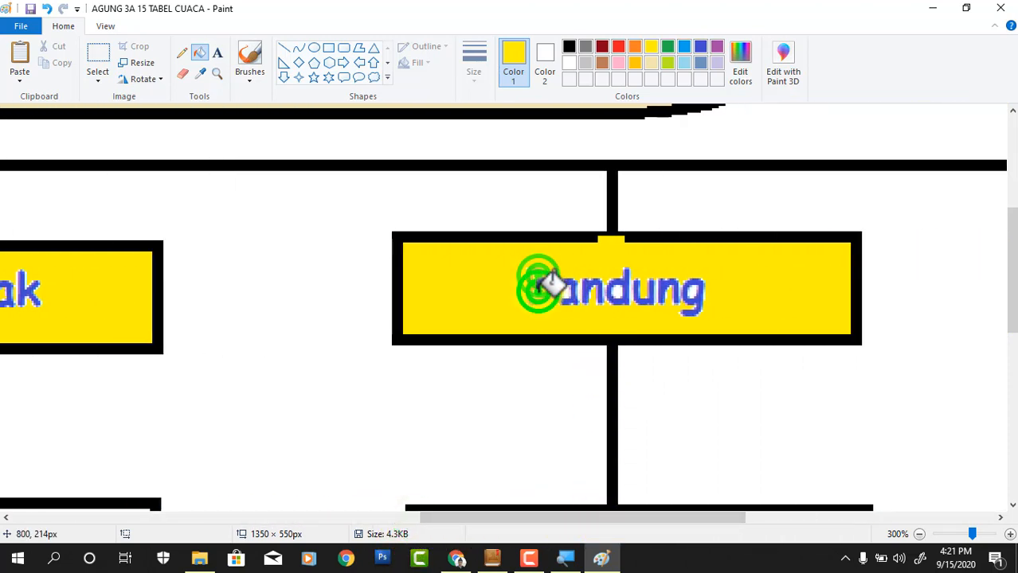
key("ctrl+z")
left_click(563, 291)
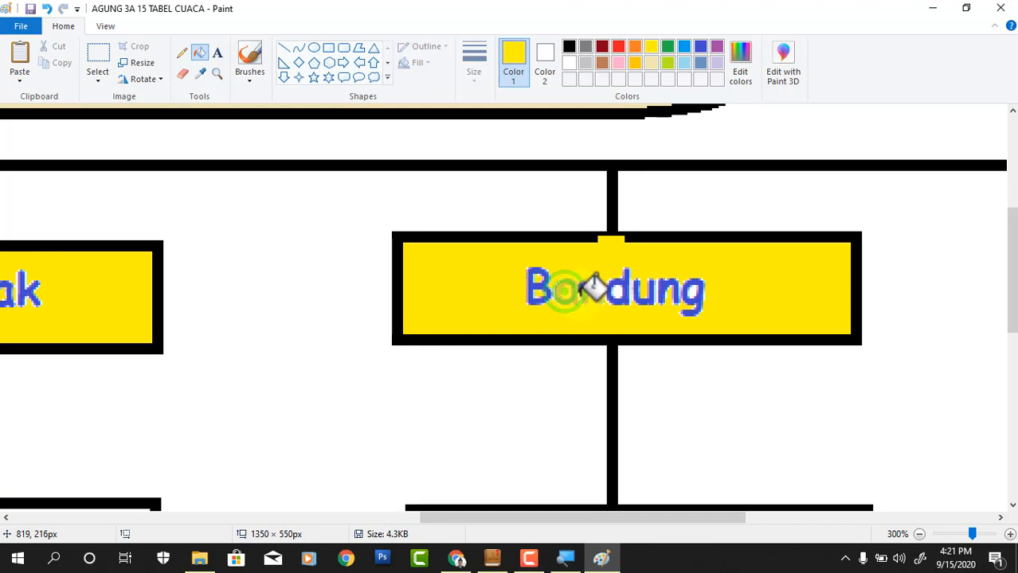
left_click(576, 293)
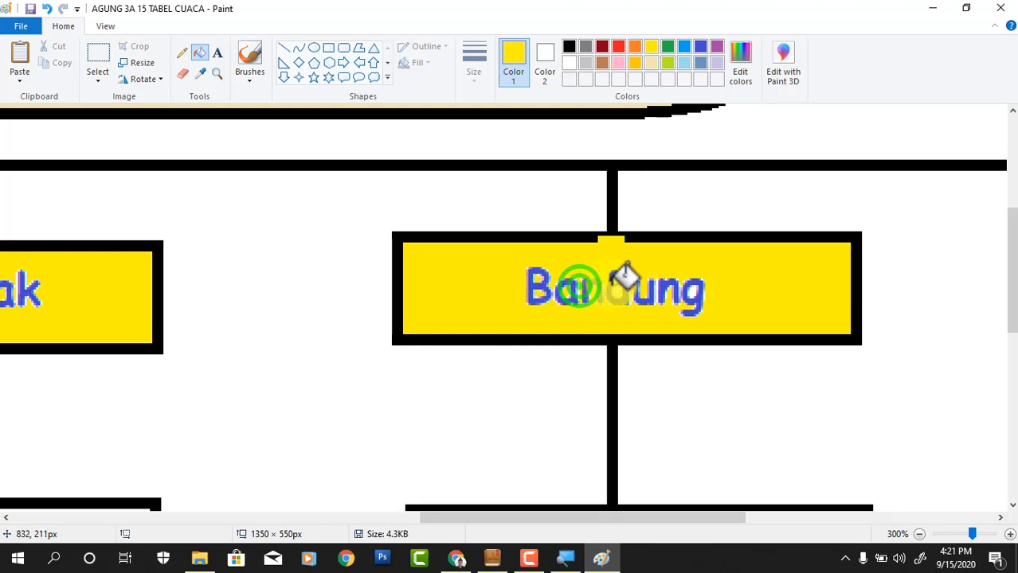
left_click(617, 291)
left_click(693, 294)
left_click(691, 291)
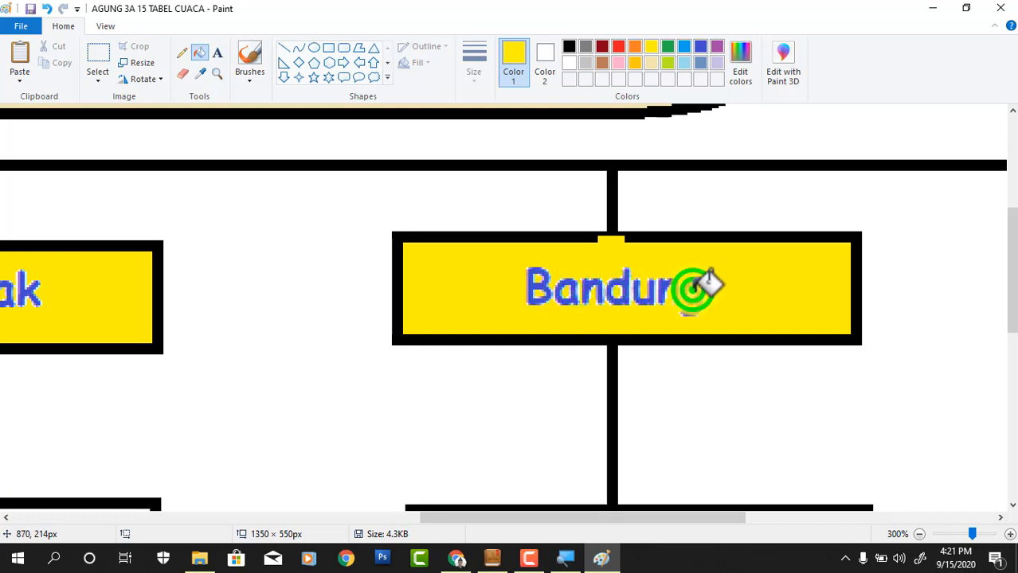
left_click(654, 292)
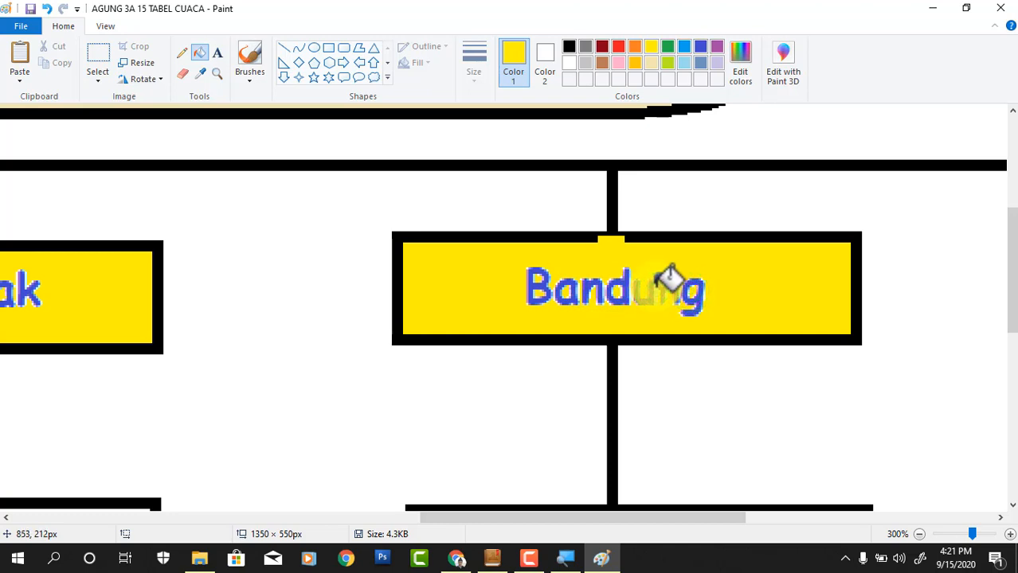
key("ctrl+z")
key("ctrl+z")
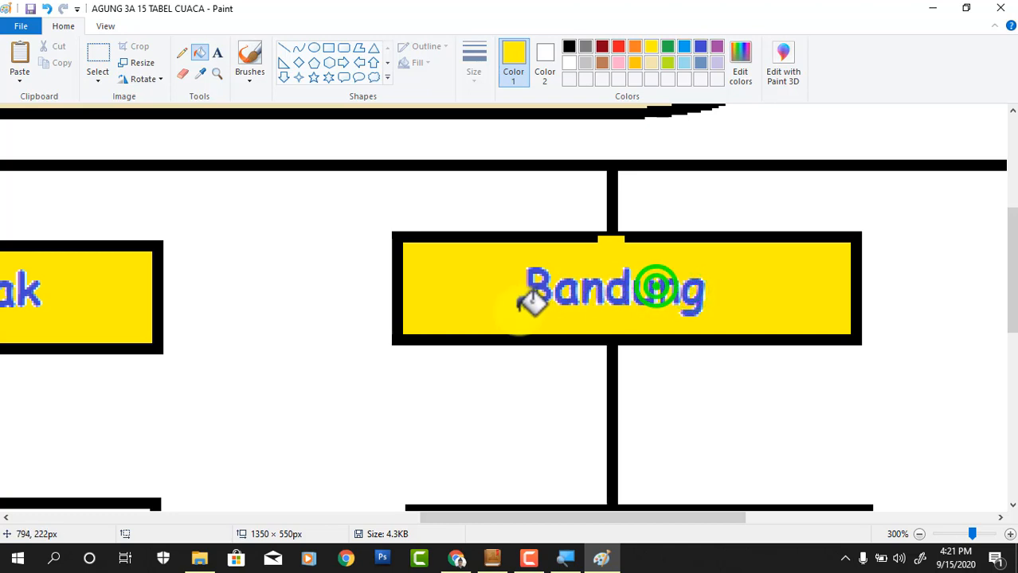
Fill the weather image backgrounds: red for Medan, yellow for Pontianak, lime for Bandung and light turquoise for Manado
left_click(917, 535)
left_click(917, 536)
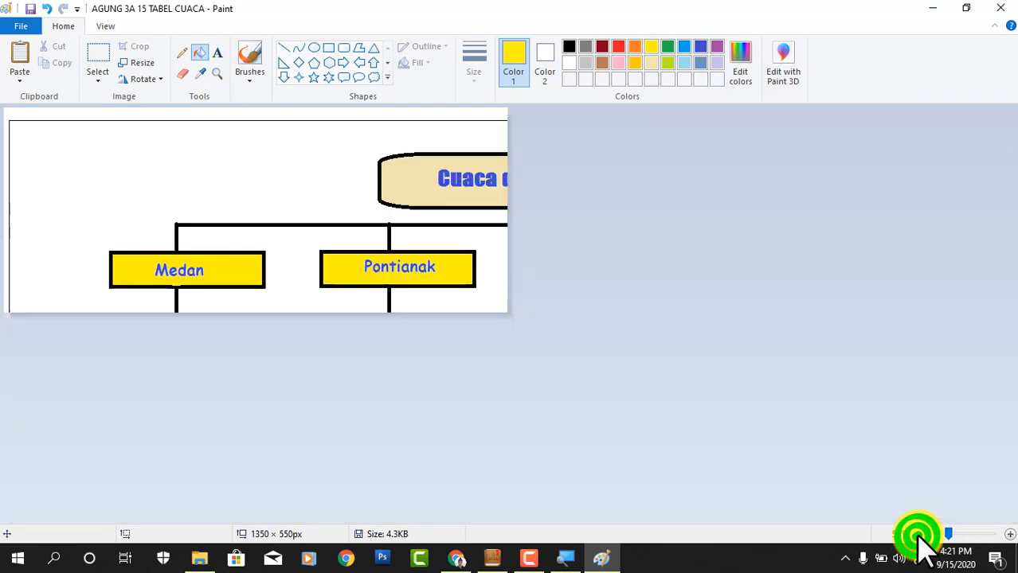
left_click(1008, 534)
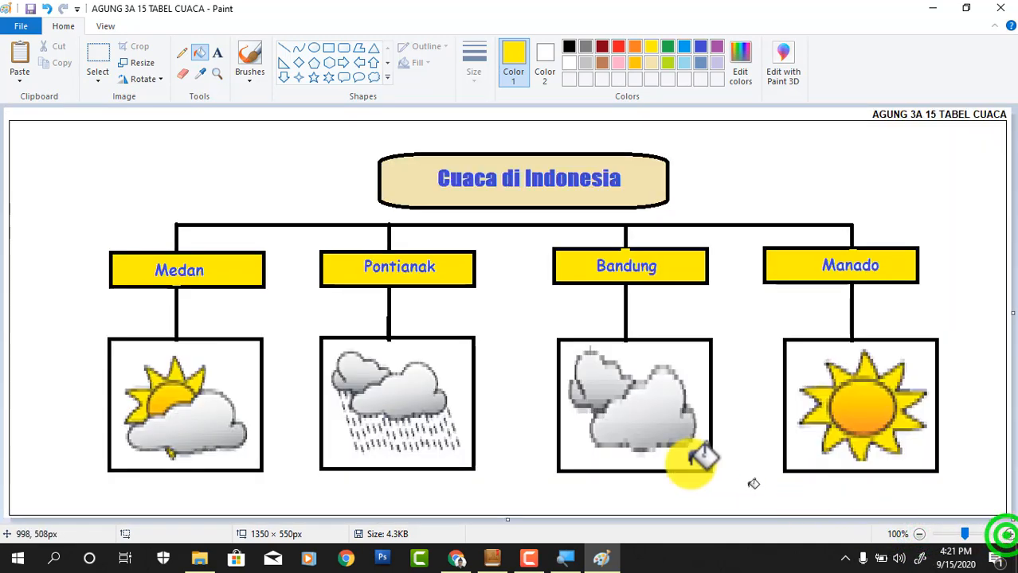
left_click(620, 47)
left_click(229, 349)
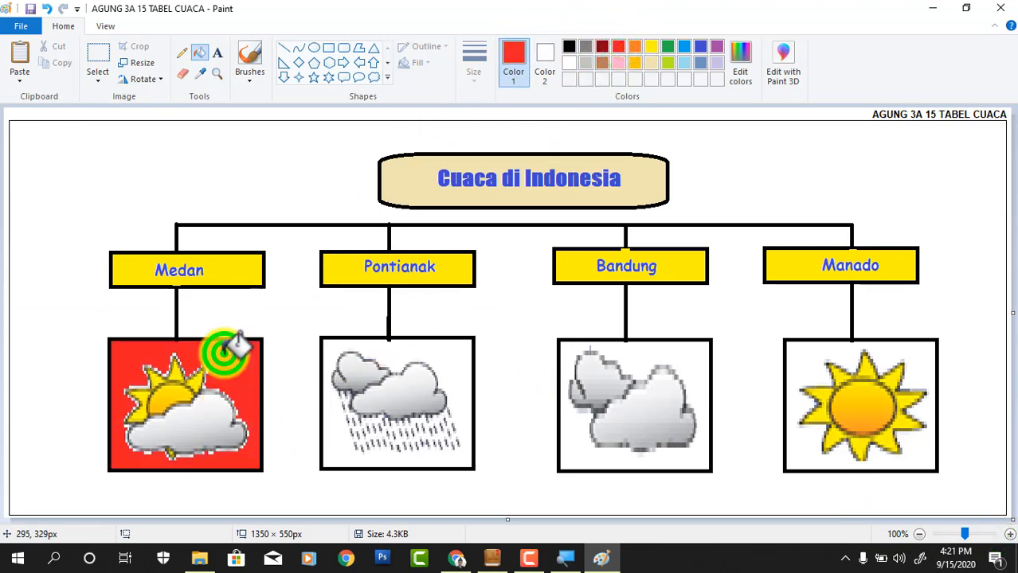
left_click(652, 50)
left_click(438, 359)
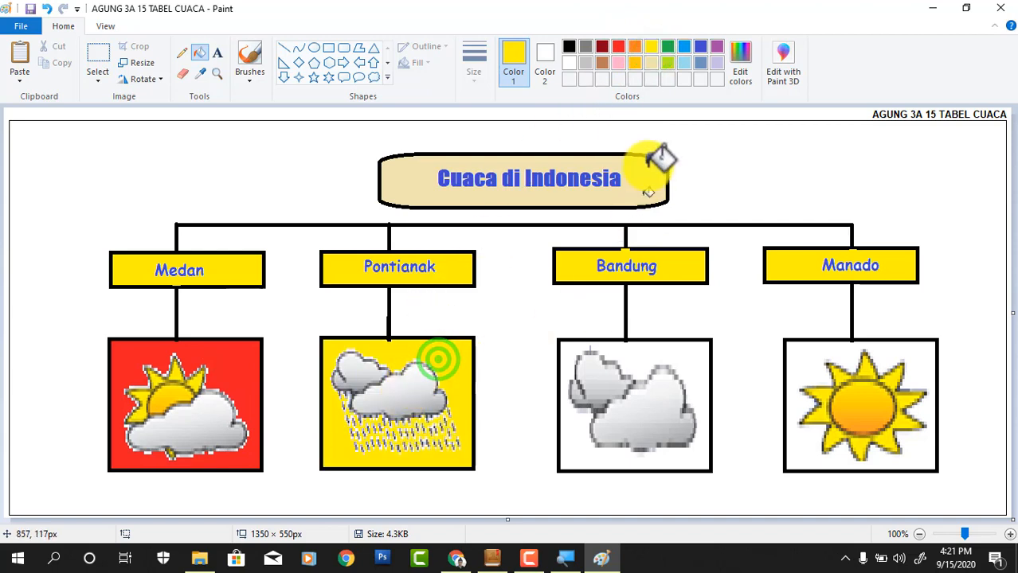
left_click(667, 61)
left_click(696, 368)
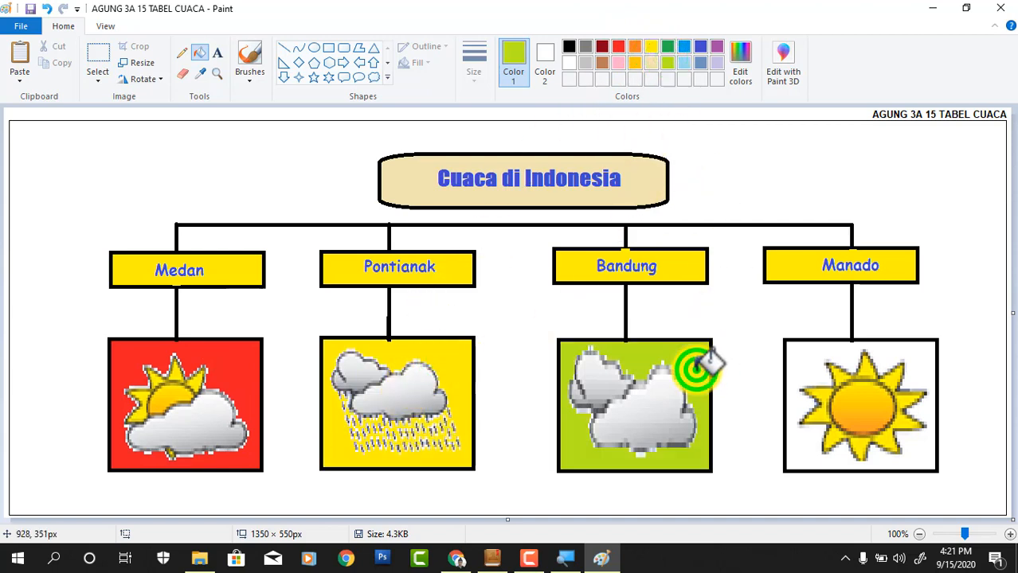
left_click(684, 63)
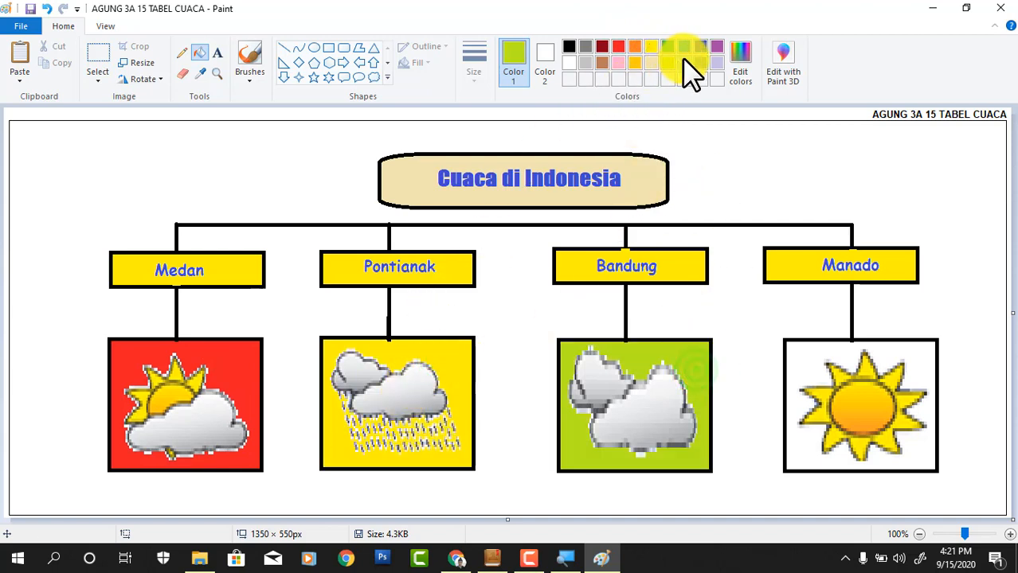
left_click(824, 337)
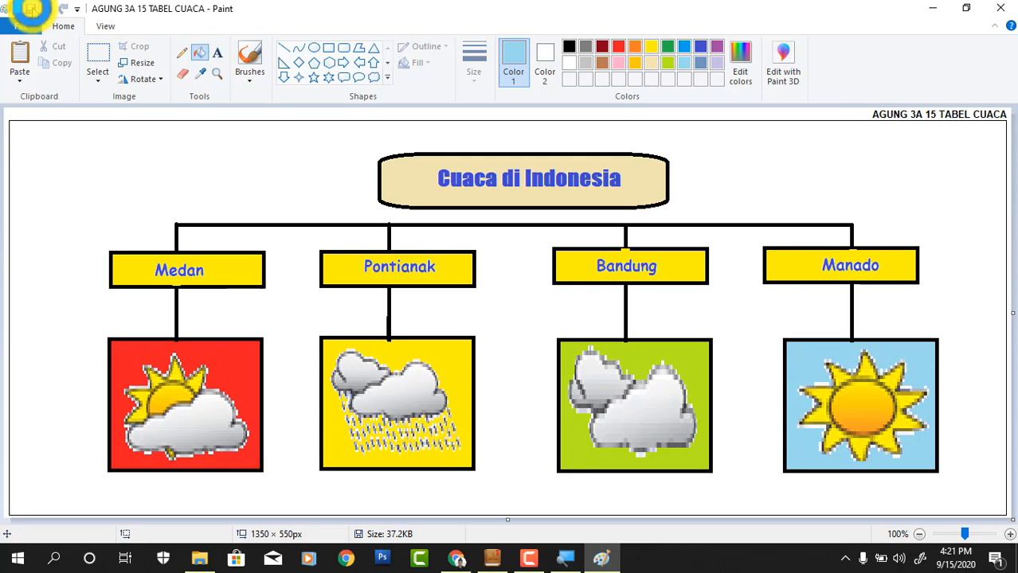
Close the saved weather table picture and minimize the Smart Explorer book to show the desktop
left_click(1006, 11)
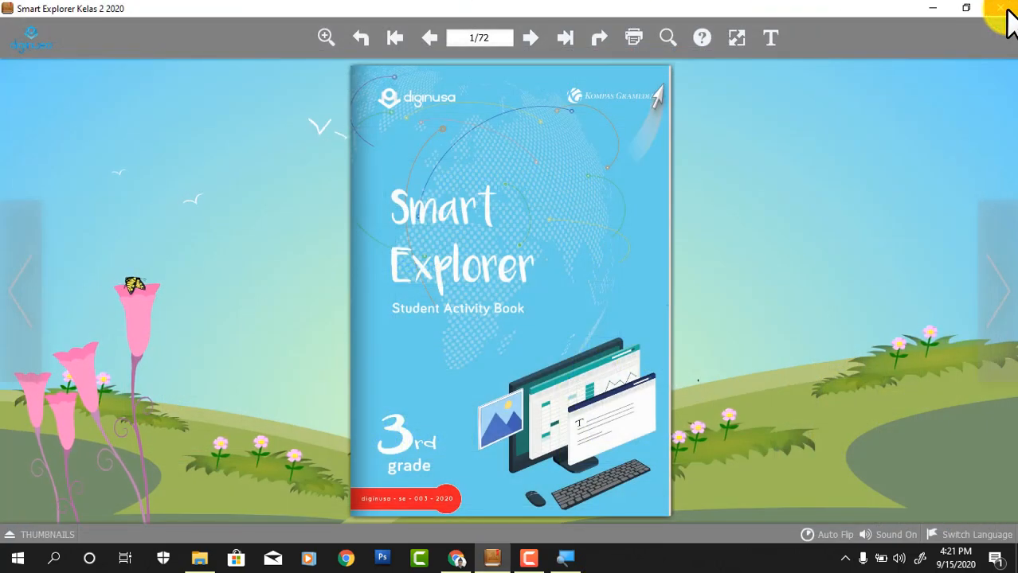
left_click(932, 8)
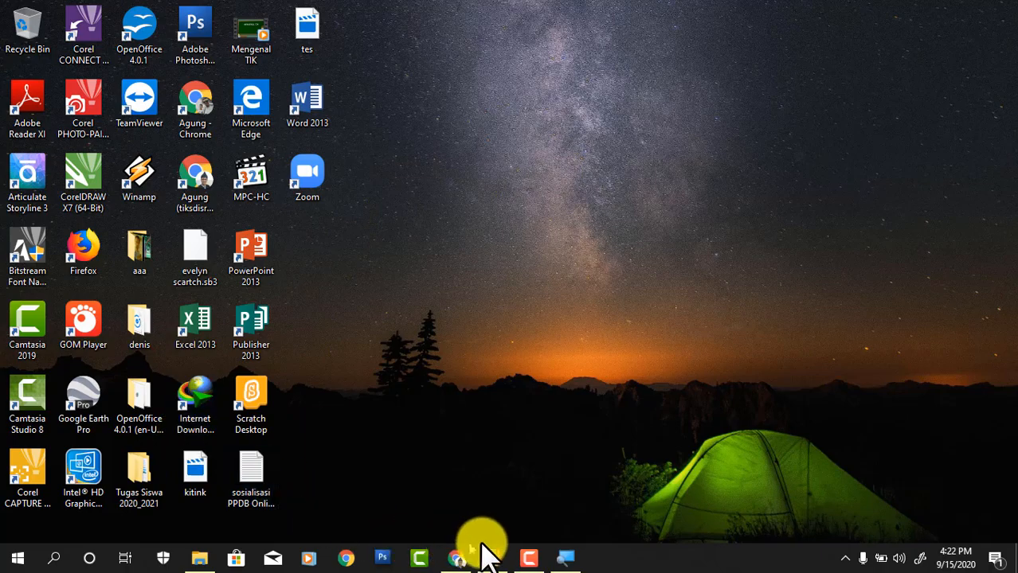
Switch to Chrome, close the hujan.gif preview and open the Tugas Praktek September 2020 assignment in the 3A class of Google Classroom
left_click(451, 559)
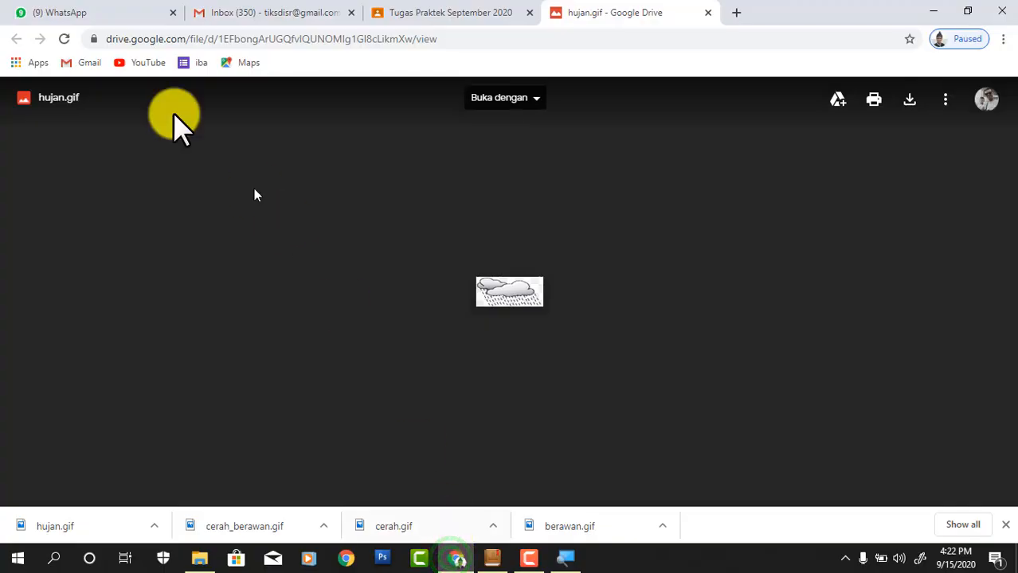
left_click(707, 12)
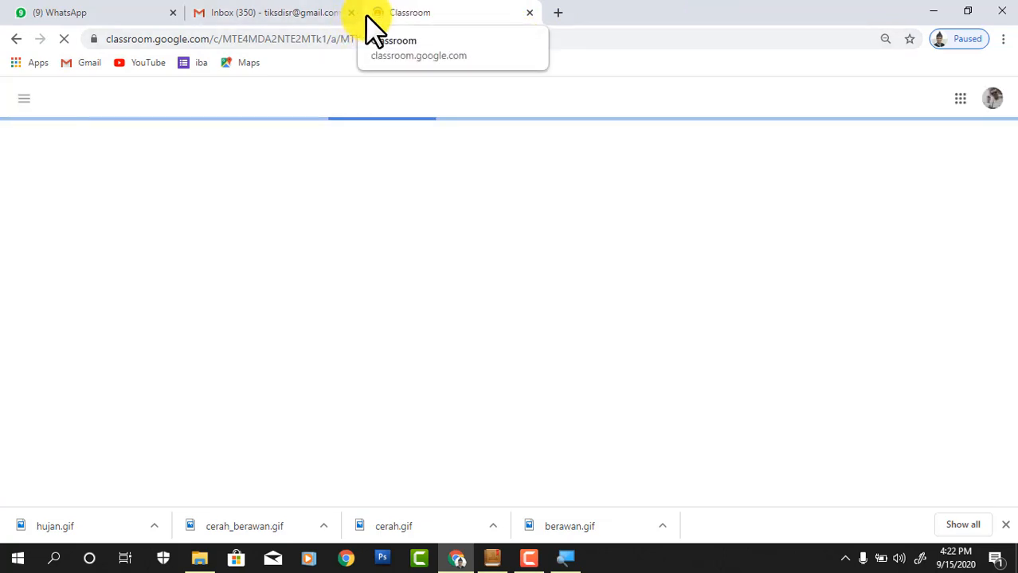
left_click(23, 110)
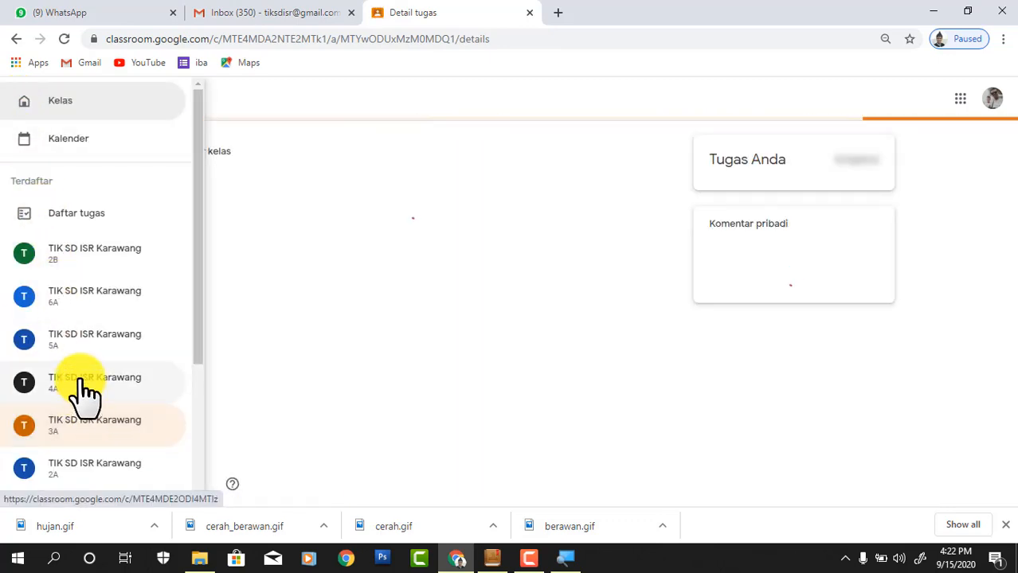
scroll(68, 375, "down", 2)
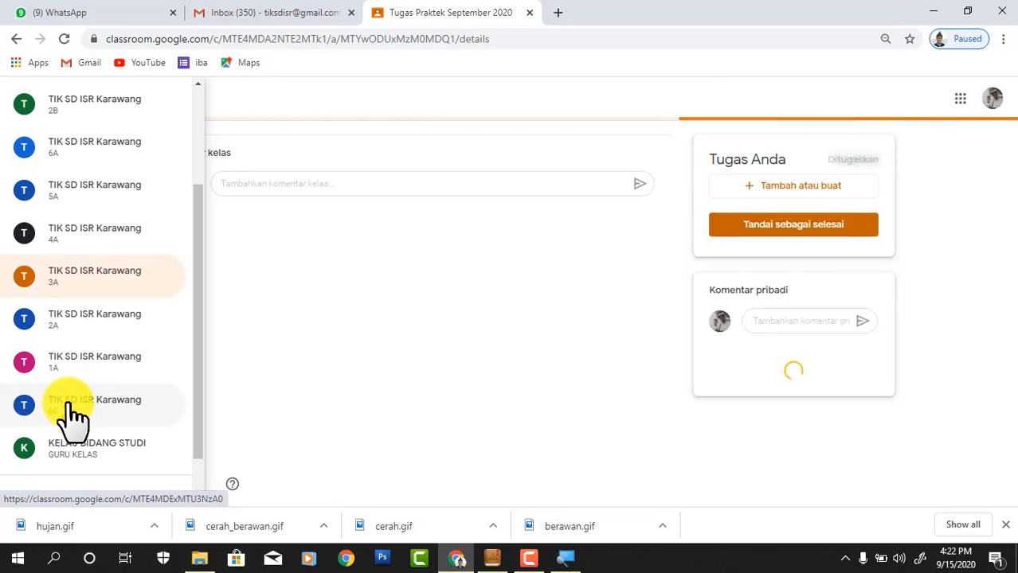
left_click(80, 272)
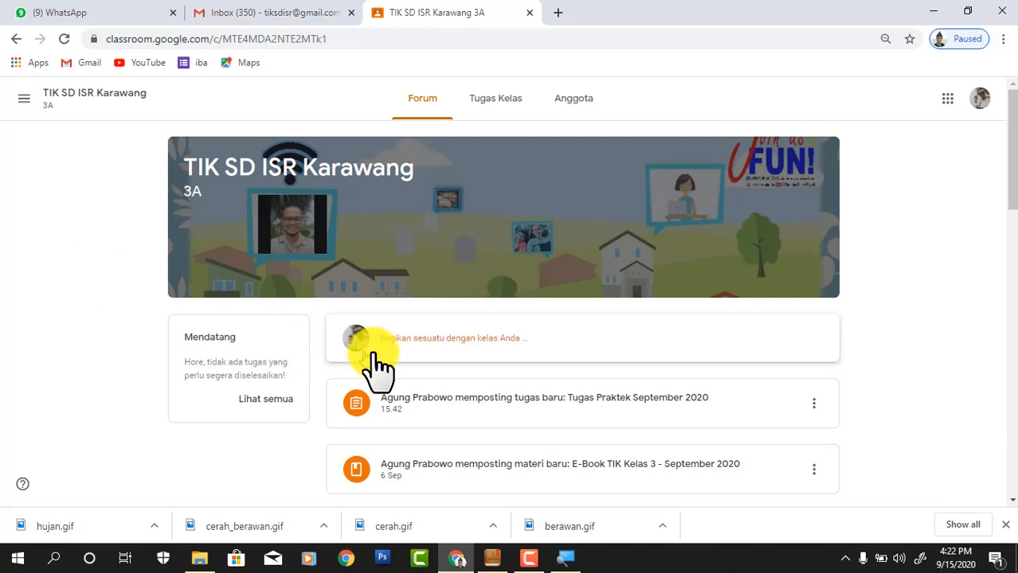
left_click(644, 411)
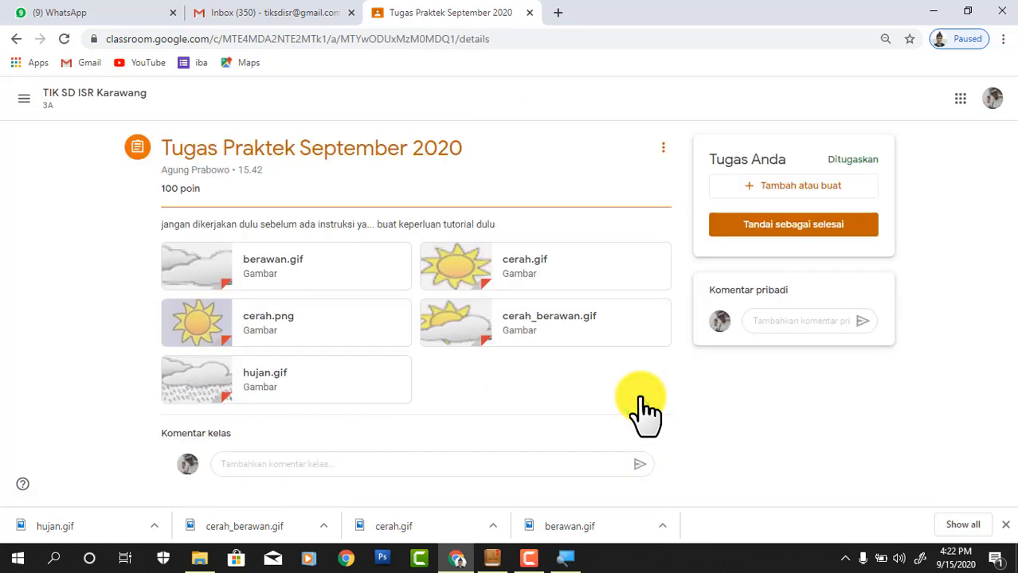
Upload the TABEL CUACA picture from Tugas TIK kls 3 inside the desktop's Tugas Siswa 2020_2021 folder as the assignment attachment
left_click(806, 185)
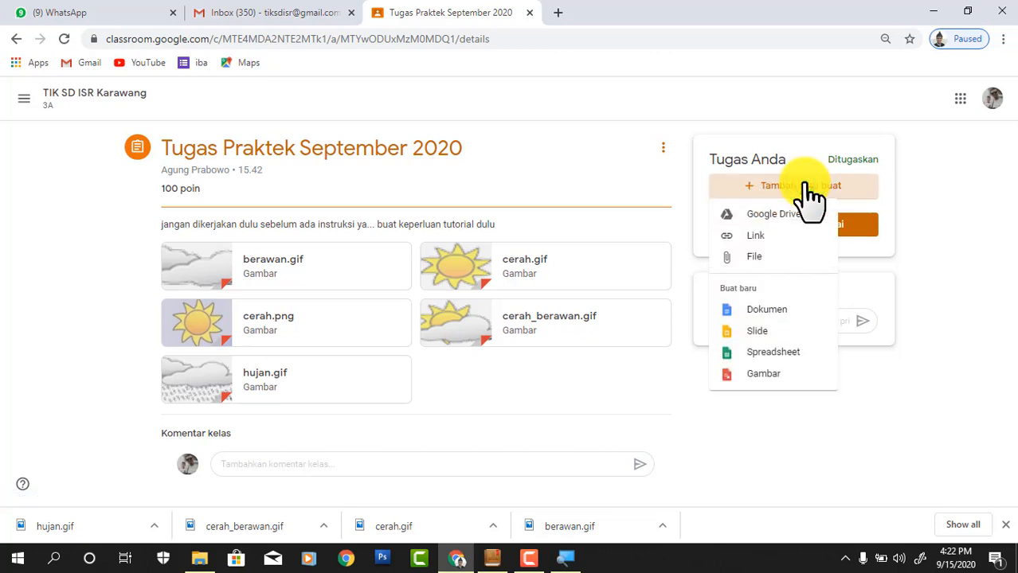
left_click(758, 256)
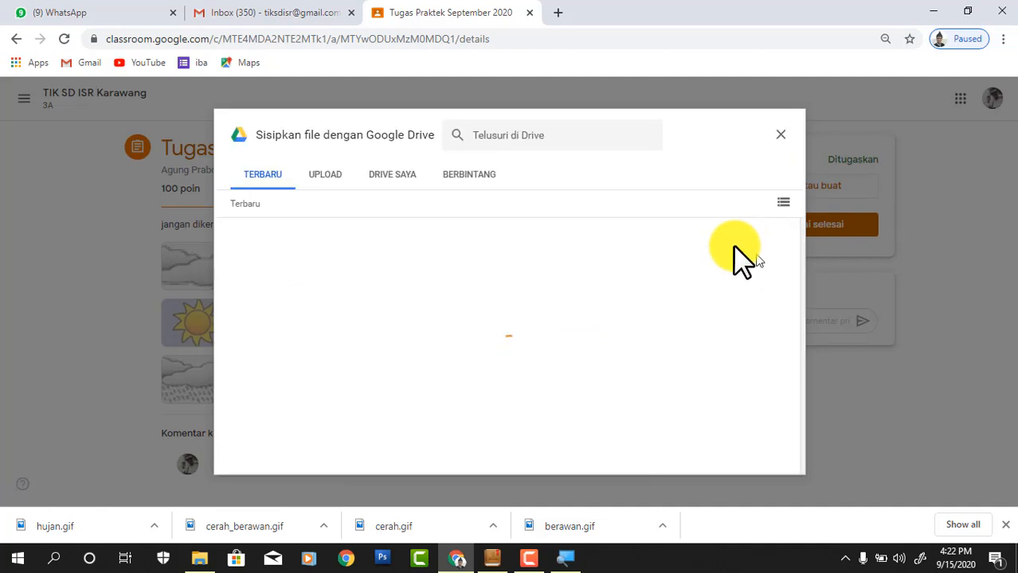
left_click(318, 173)
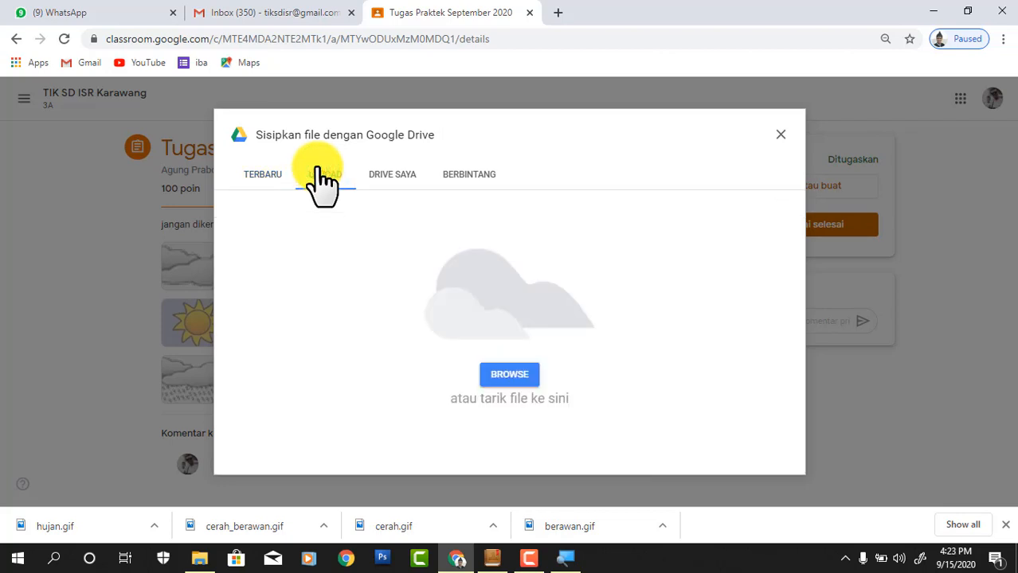
left_click(517, 377)
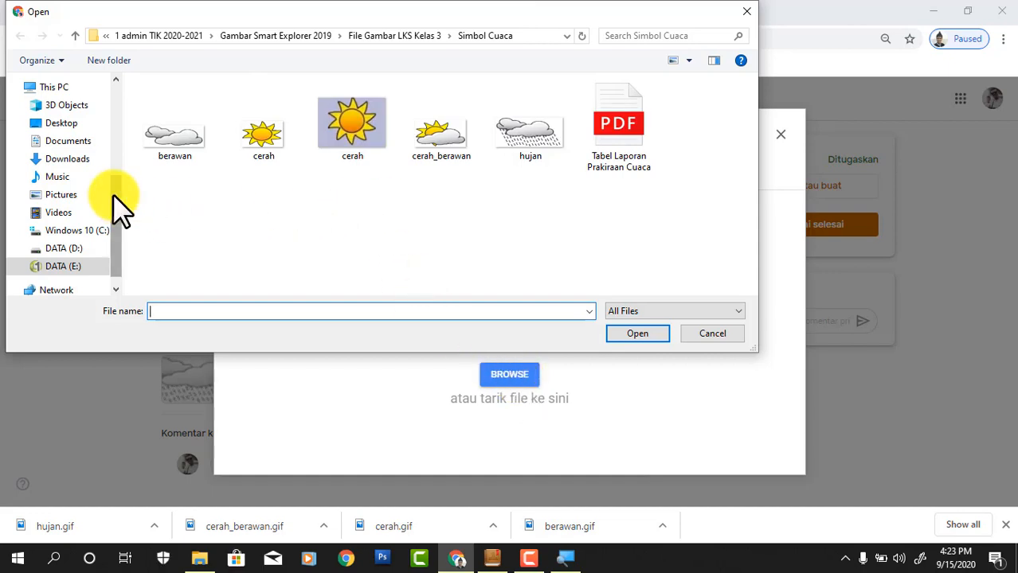
left_click_drag(116, 196, 109, 112)
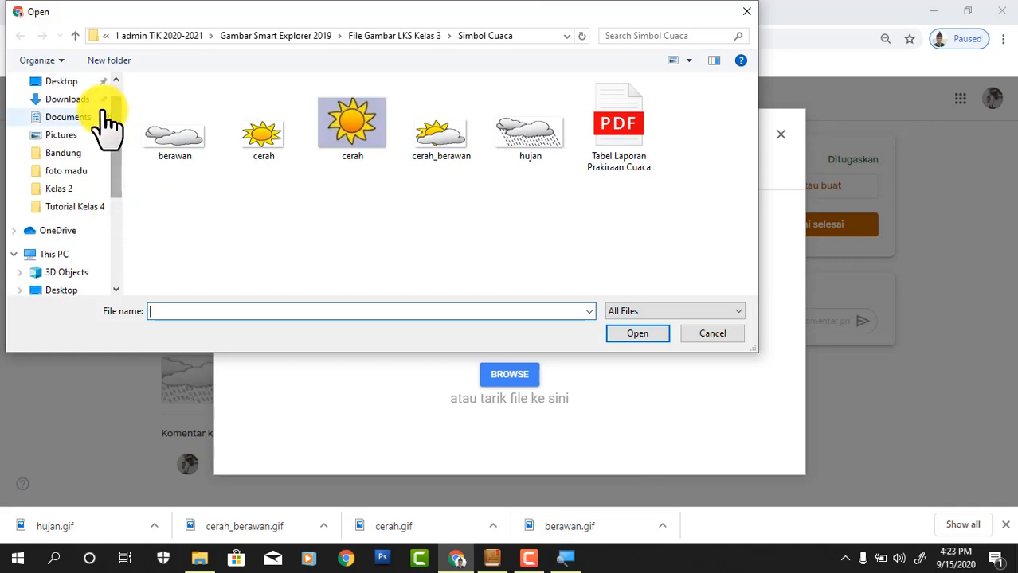
left_click(68, 86)
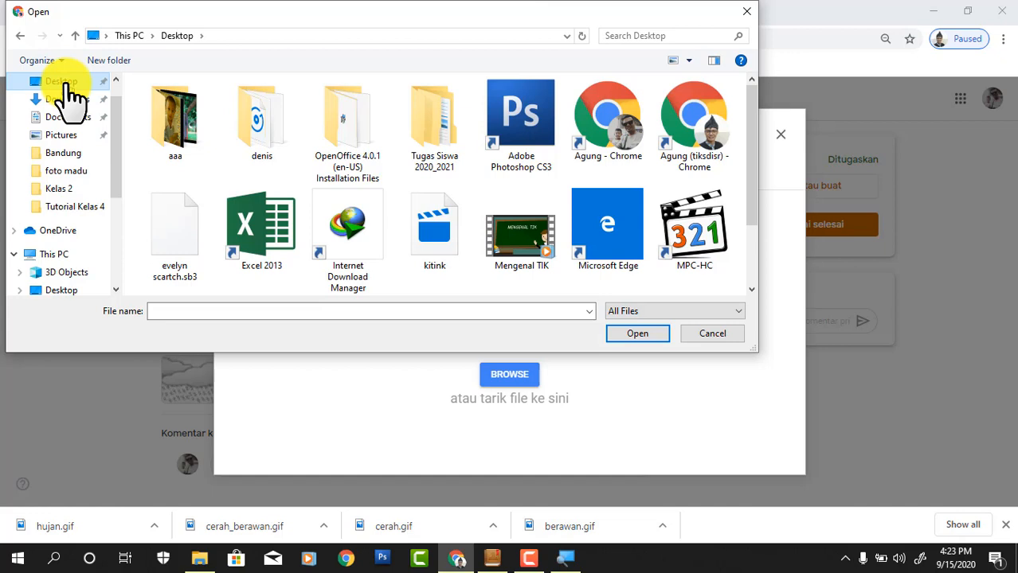
double_click(440, 108)
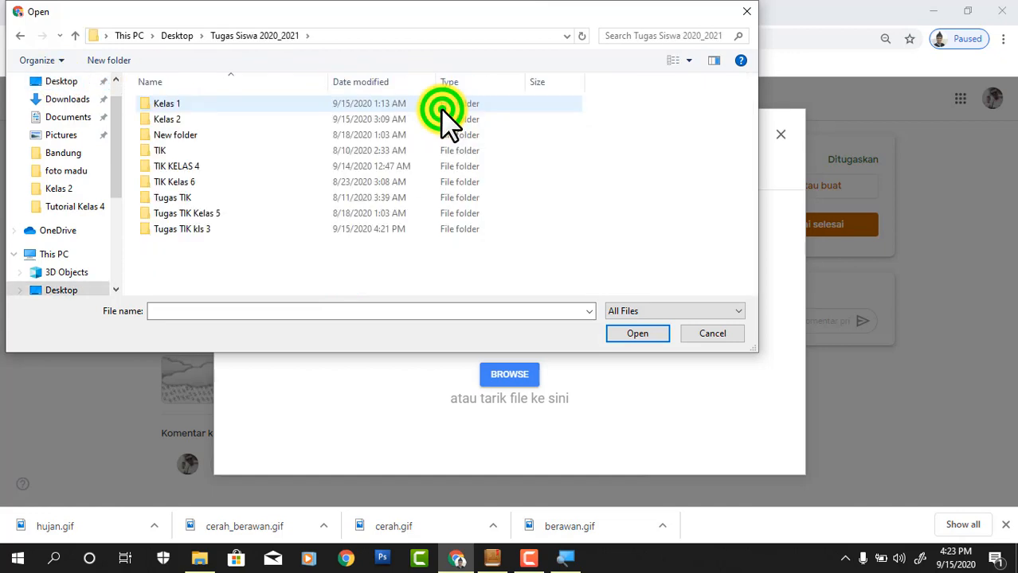
left_click(174, 228)
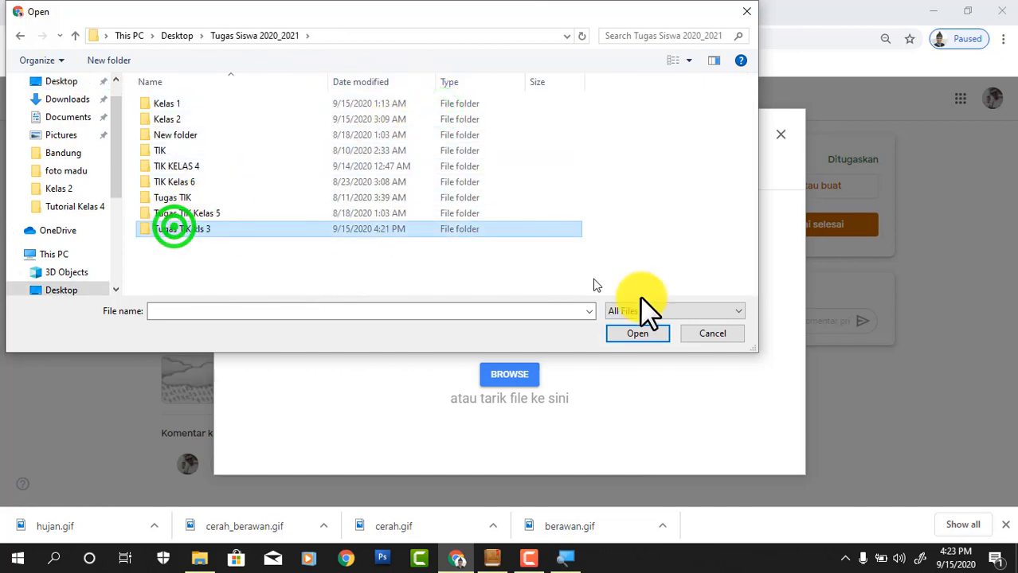
left_click(649, 331)
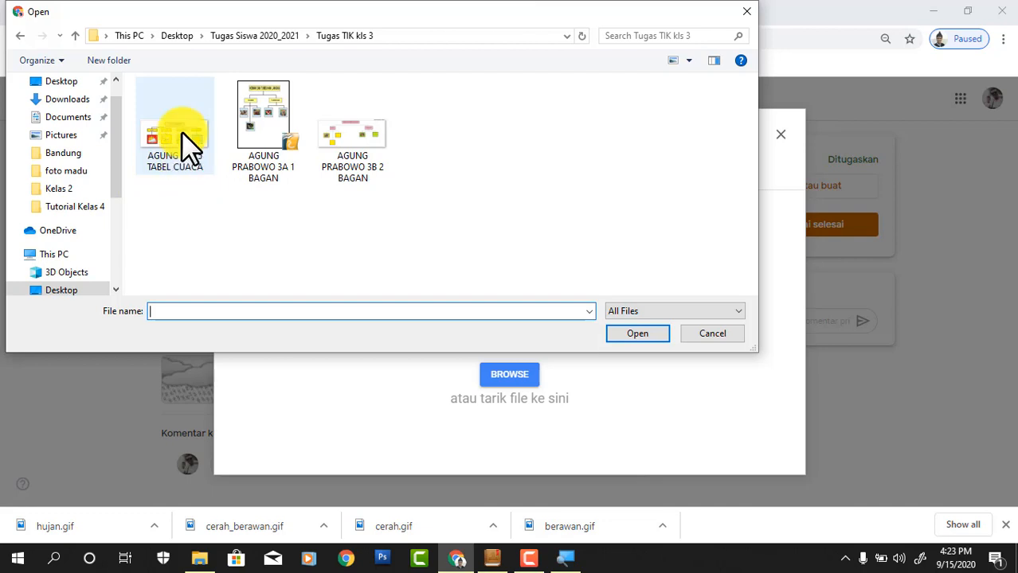
left_click(182, 131)
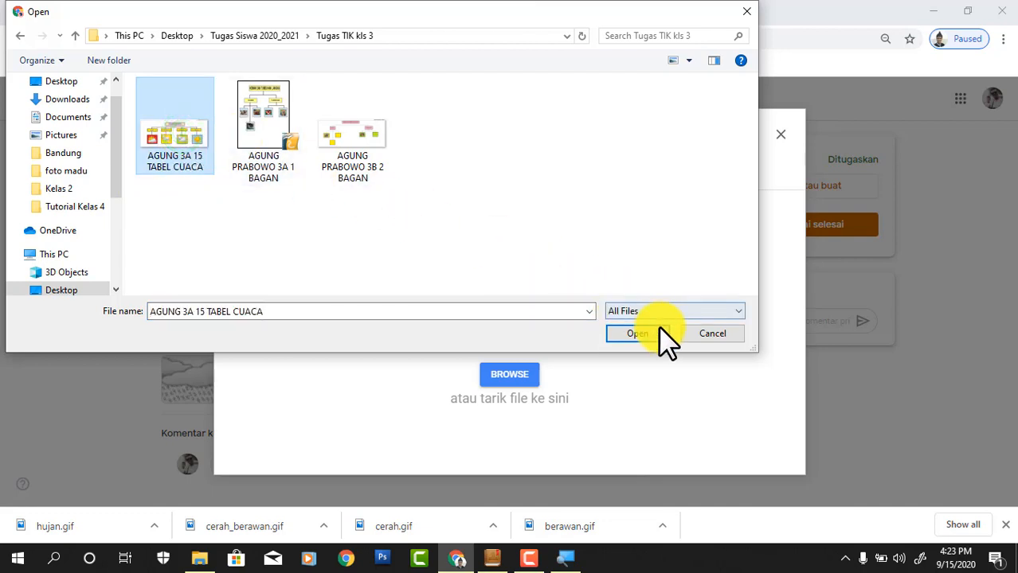
left_click(637, 333)
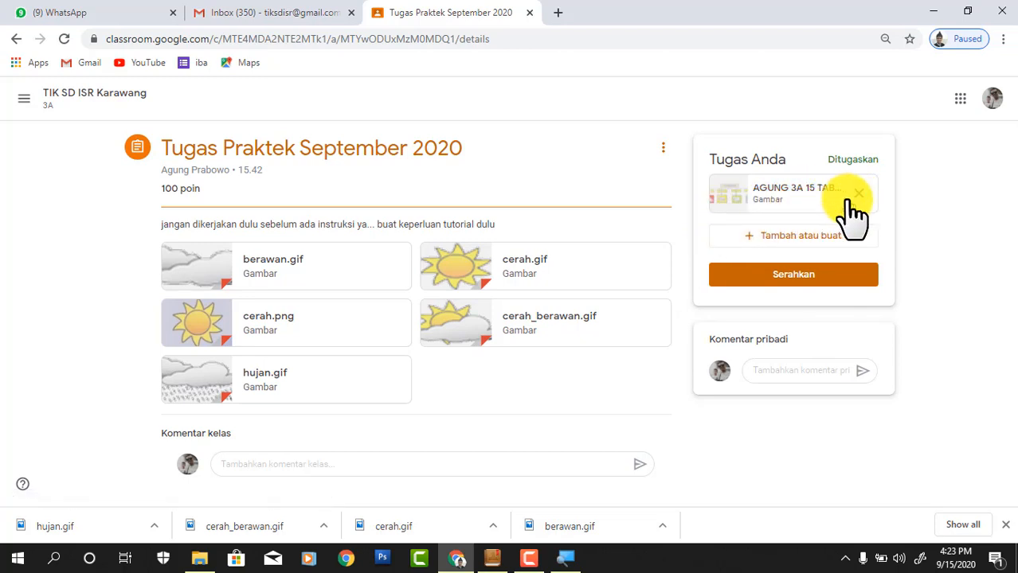
Submit the assignment with its attached picture, confirm the submission, and switch back to the Smart Explorer book
left_click(794, 275)
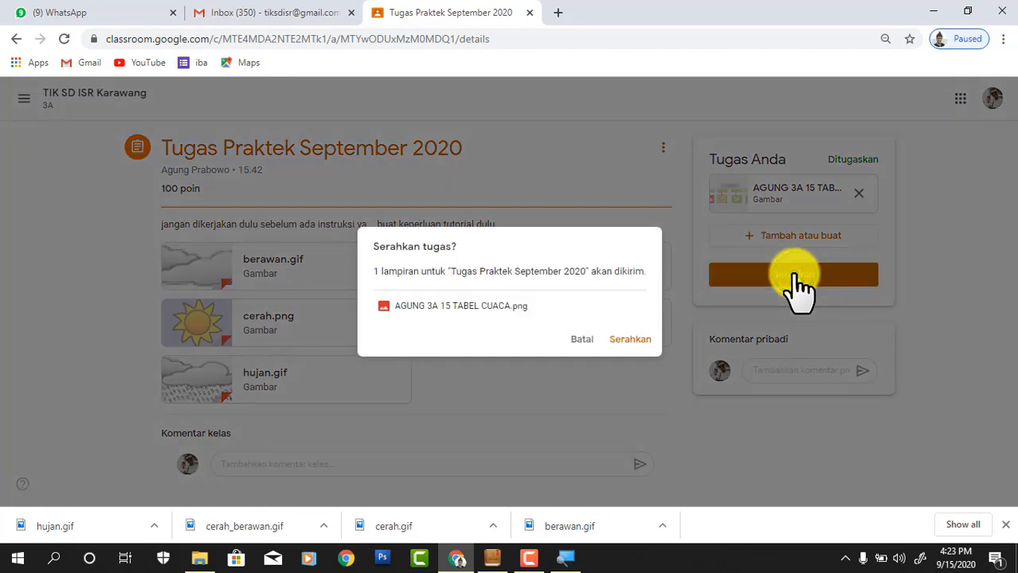
left_click(631, 339)
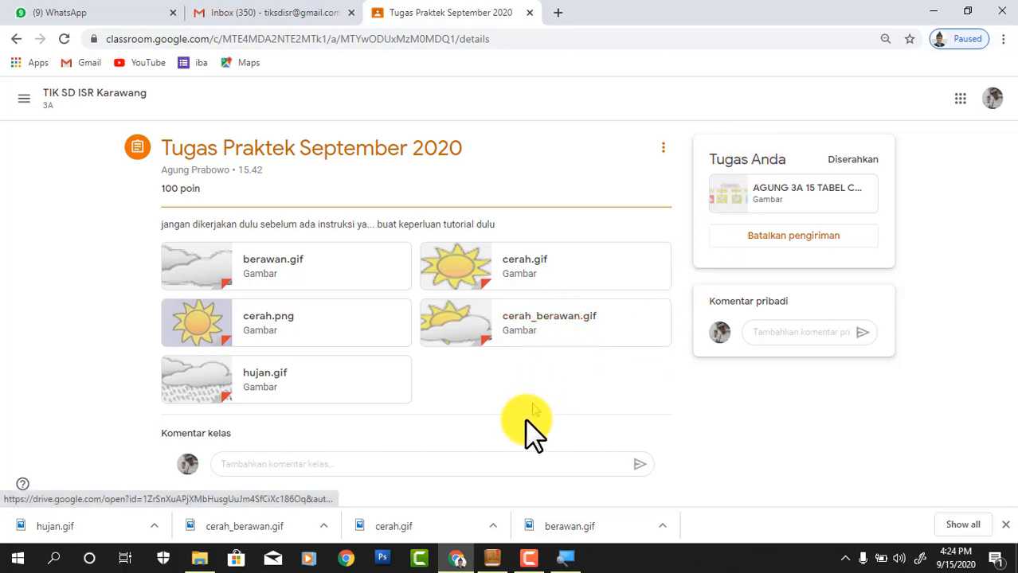
left_click(494, 559)
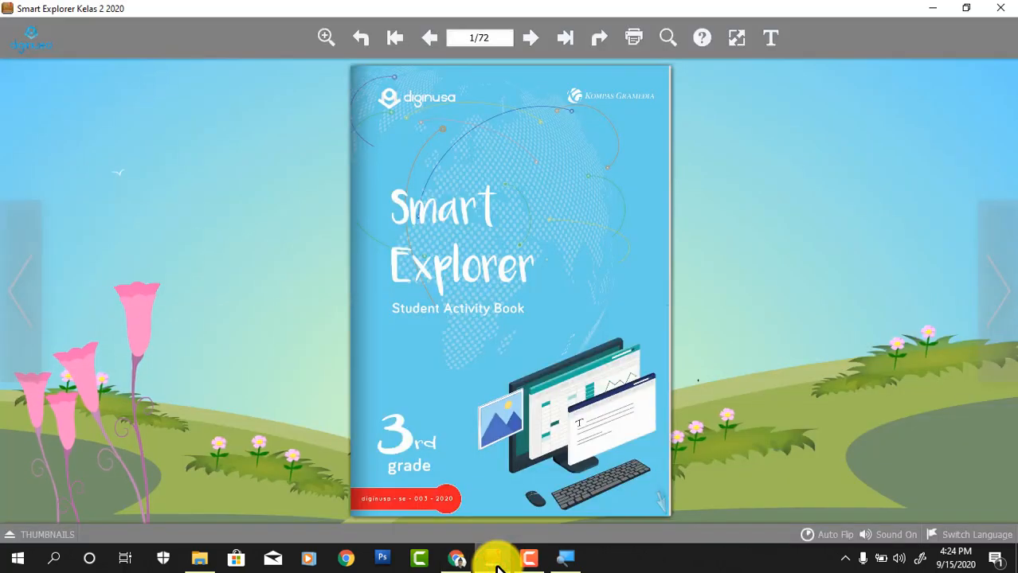